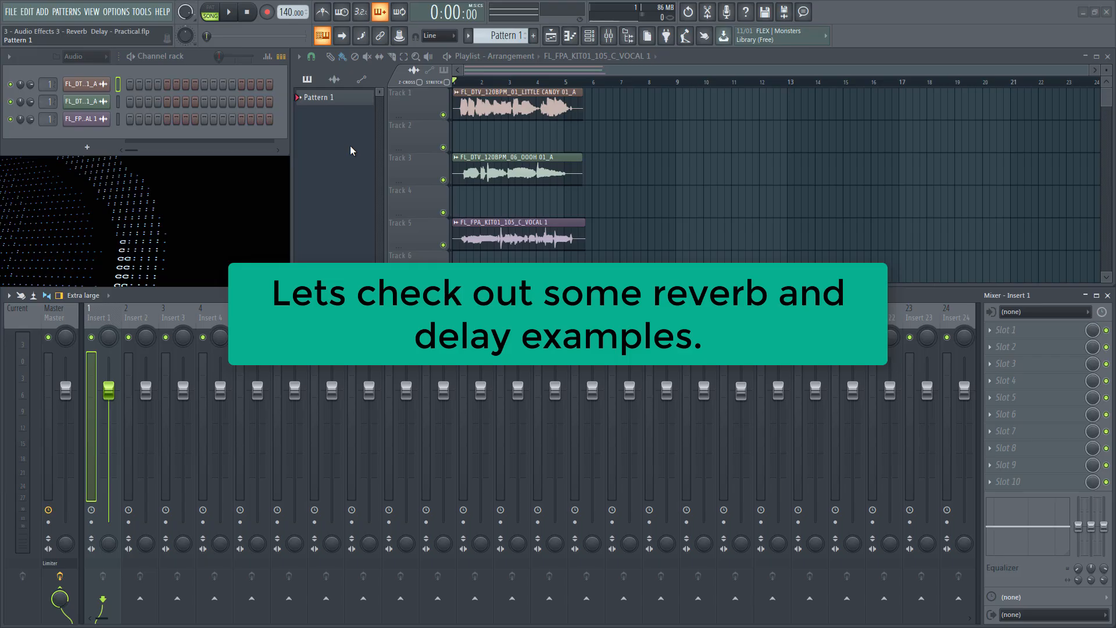
Solo and play the dry vocal clips on Tracks 1, 3 and 5 in turn, ending with playback stopped.
ctrl+click(442, 114)
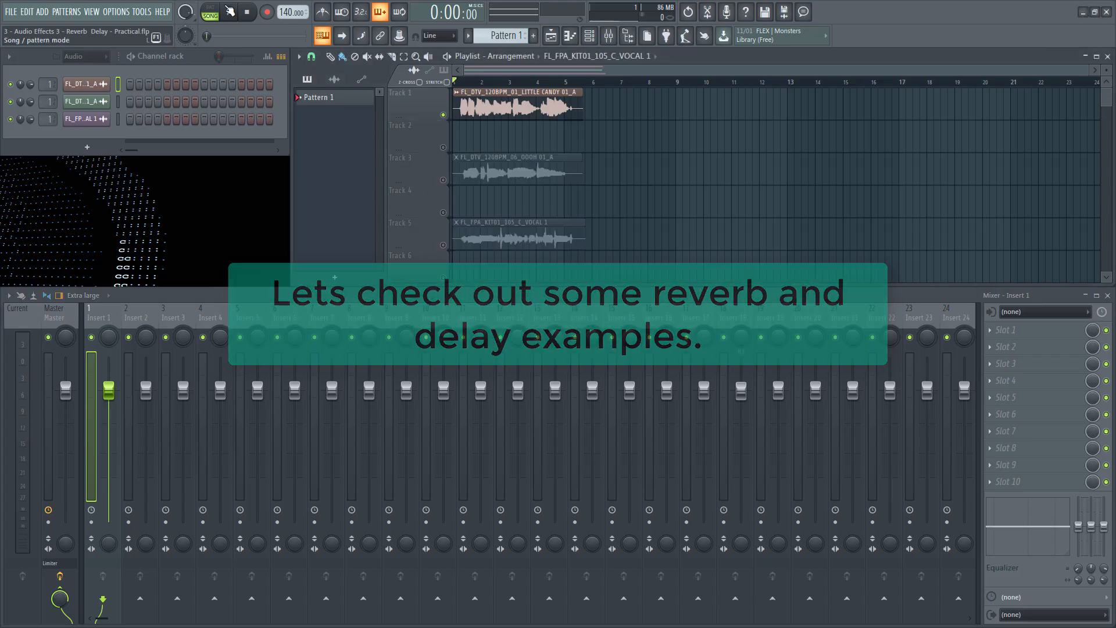
click(229, 11)
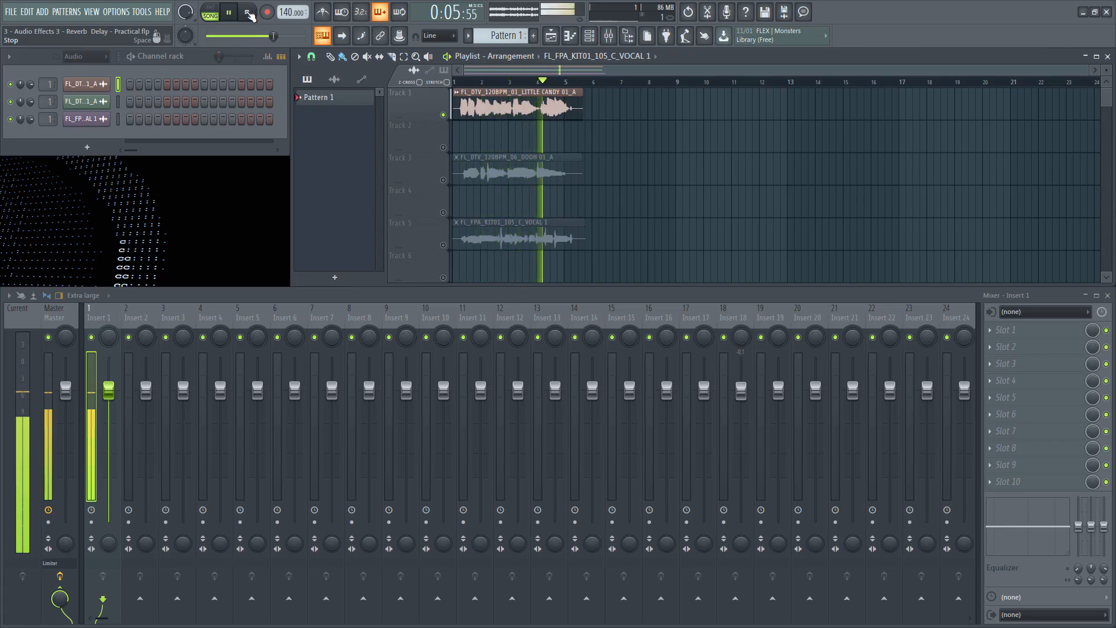
right_click(443, 179)
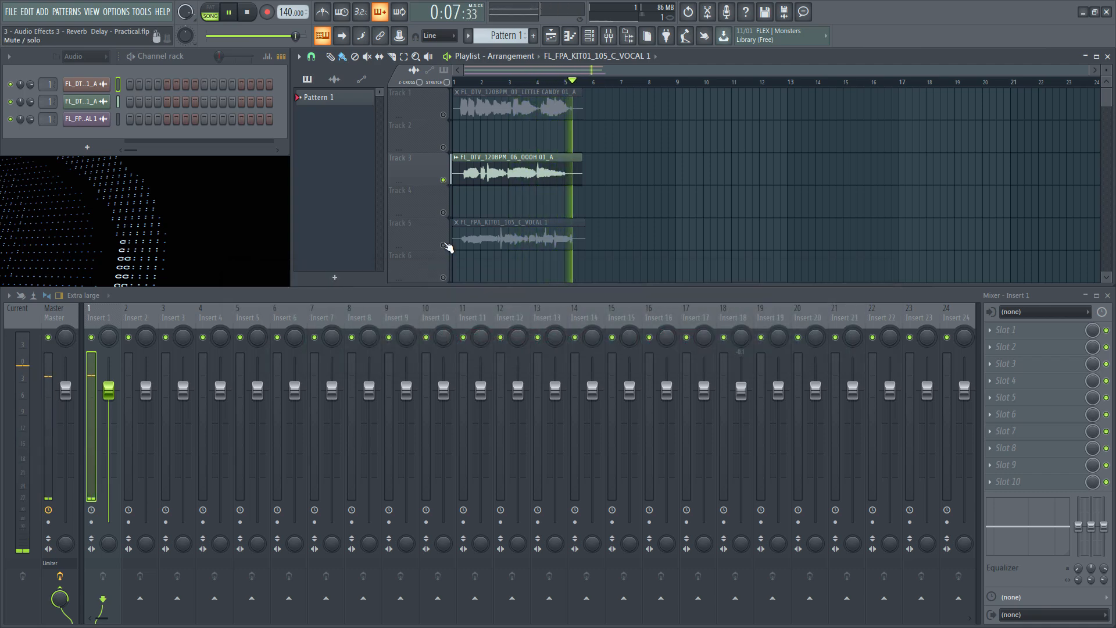
click(444, 245)
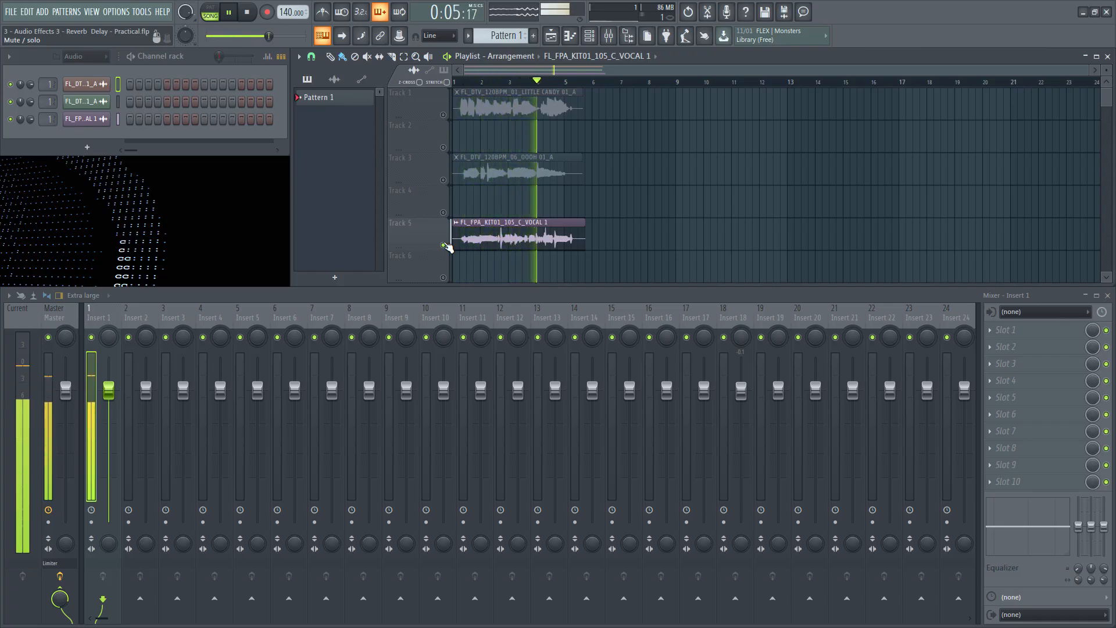
click(247, 13)
Solo Track 1 and load ValhallaRoom into effect slot 1 of mixer Insert 1.
click(443, 116)
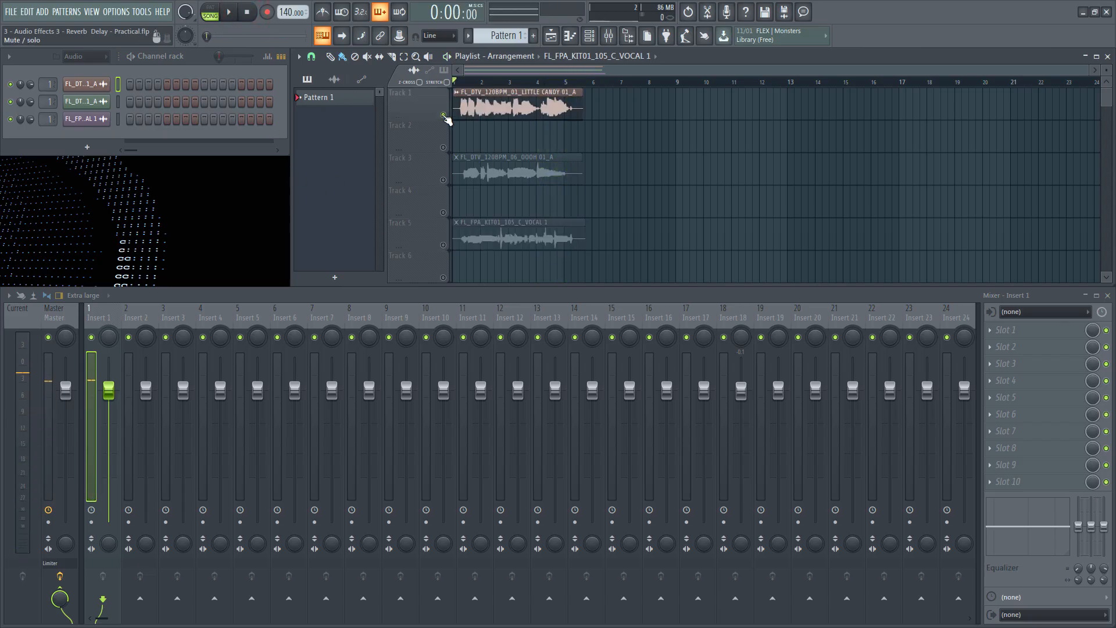
click(991, 333)
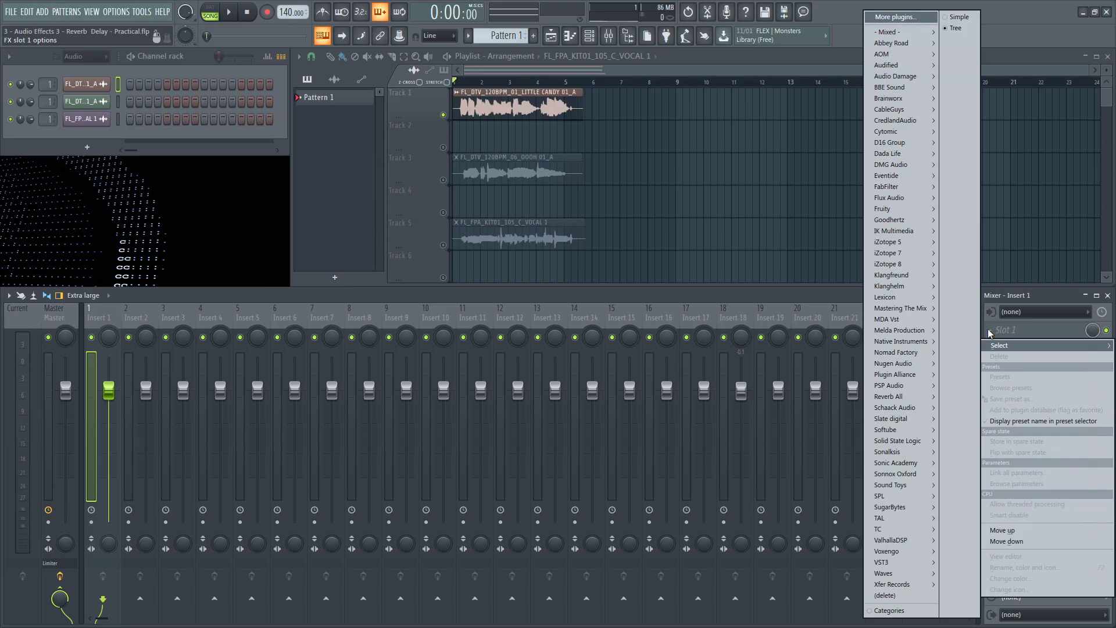
mouse_move(924, 541)
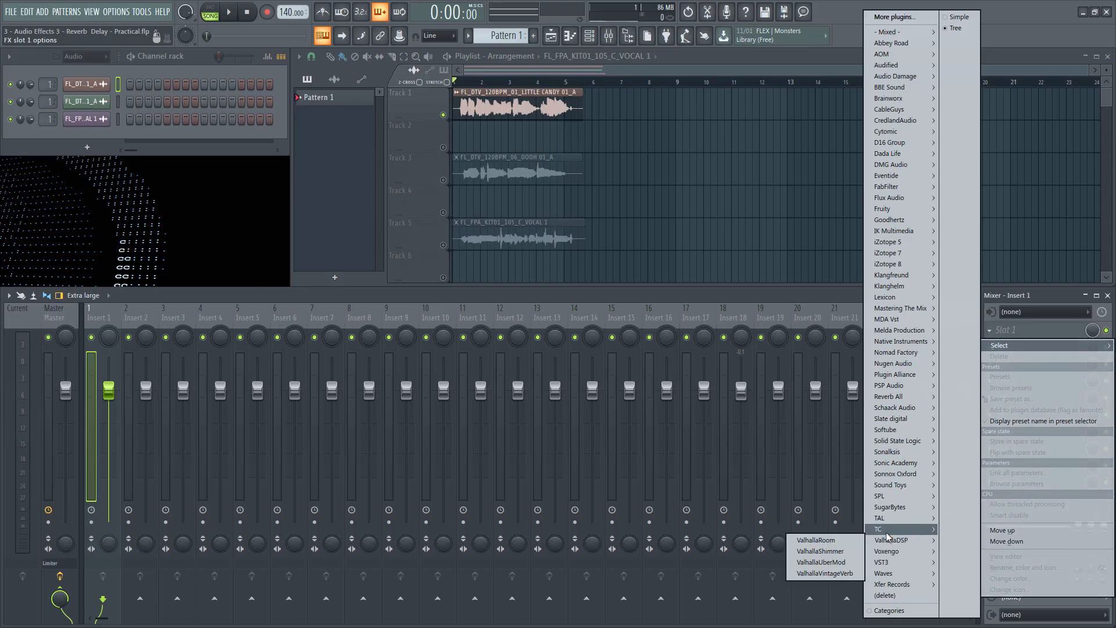
click(848, 541)
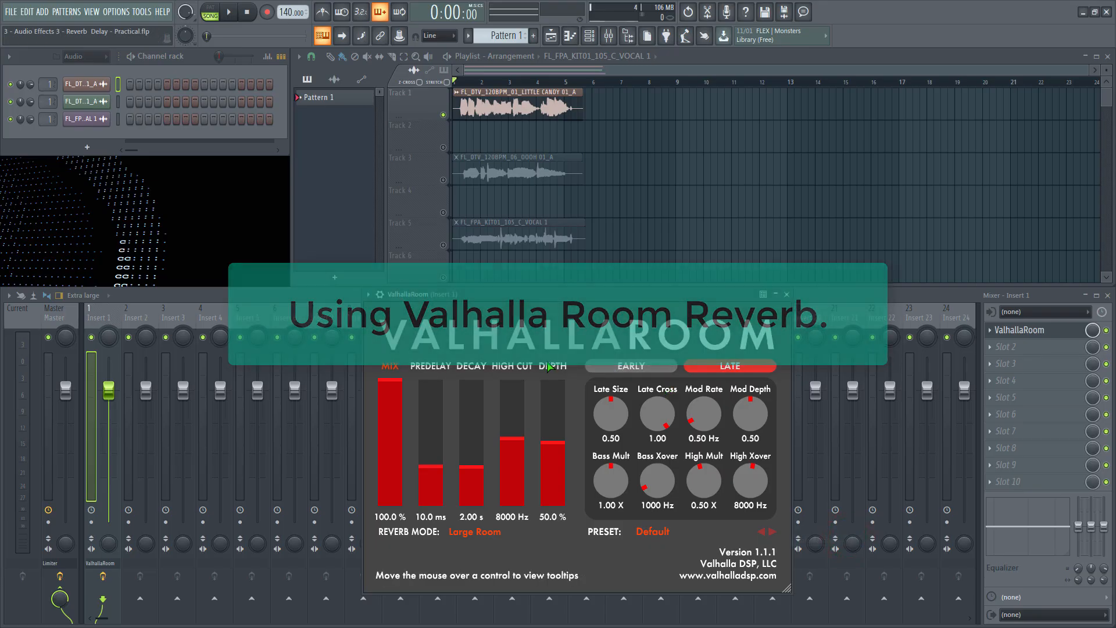
Play the Track 1 vocal and compare it with ValhallaRoom bypassed and enabled.
key(space)
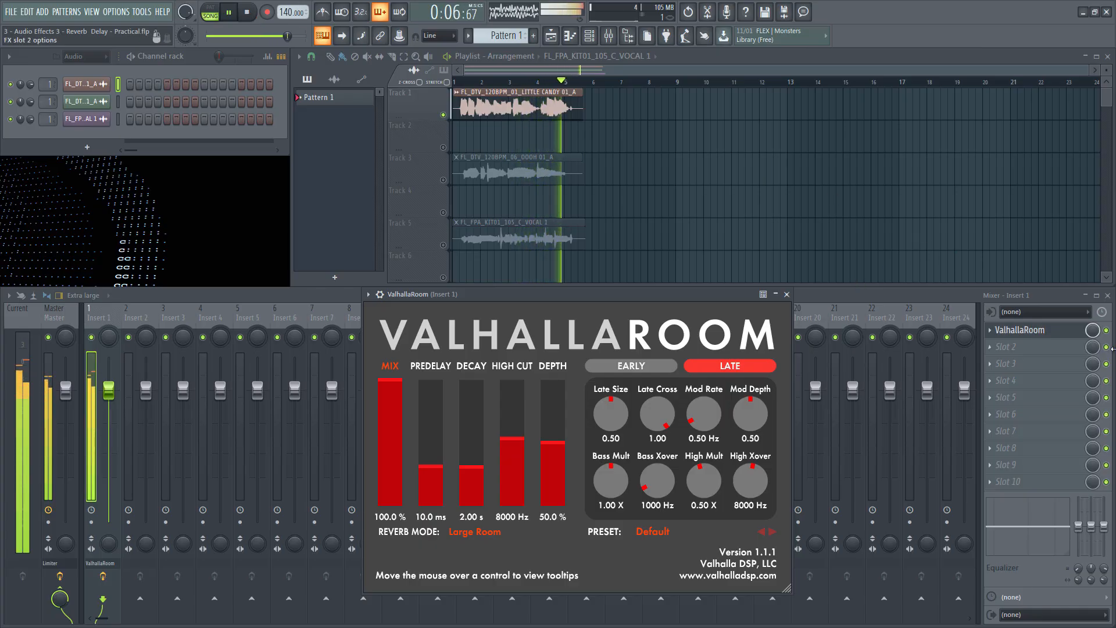
click(1105, 330)
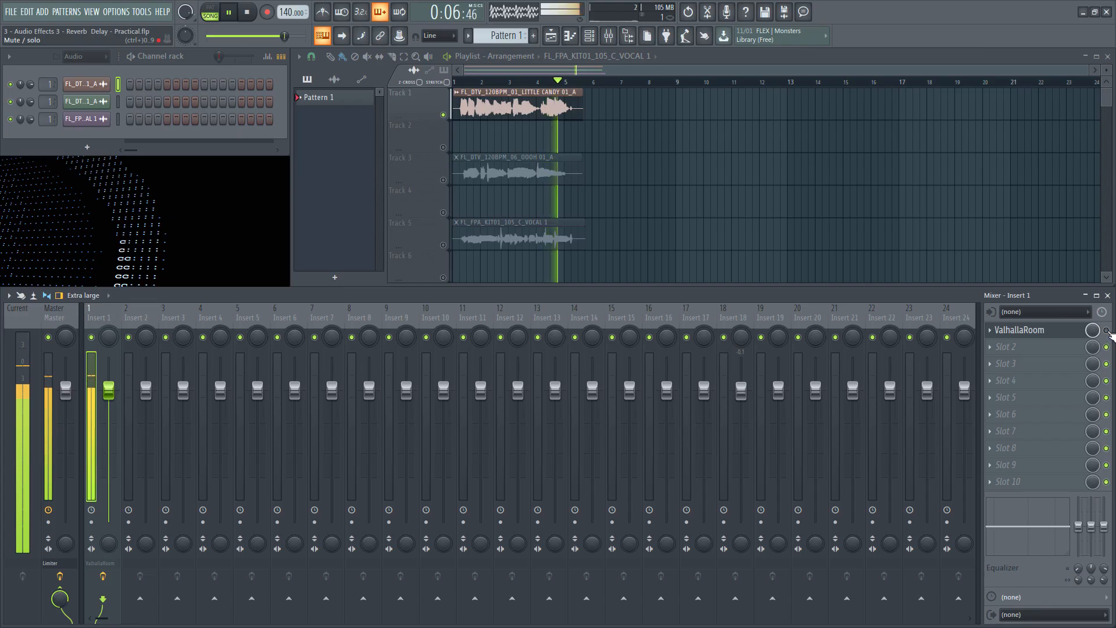
click(1107, 331)
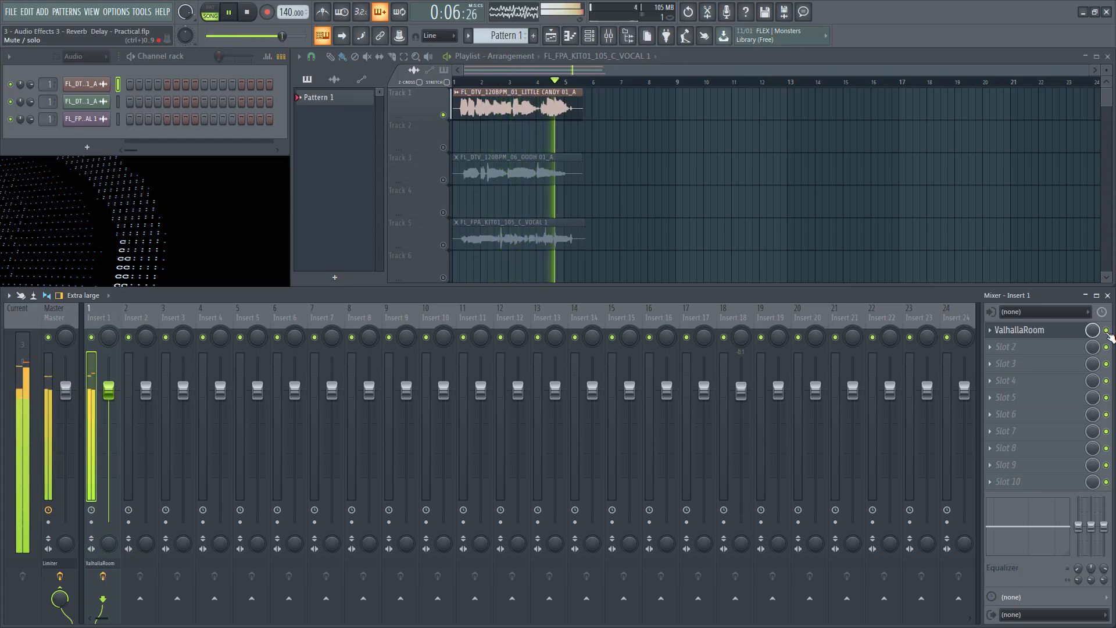
Audition the Track 3 and Track 5 vocals in solo, switching ValhallaRoom's bypass to compare, and stop playback.
right_click(443, 181)
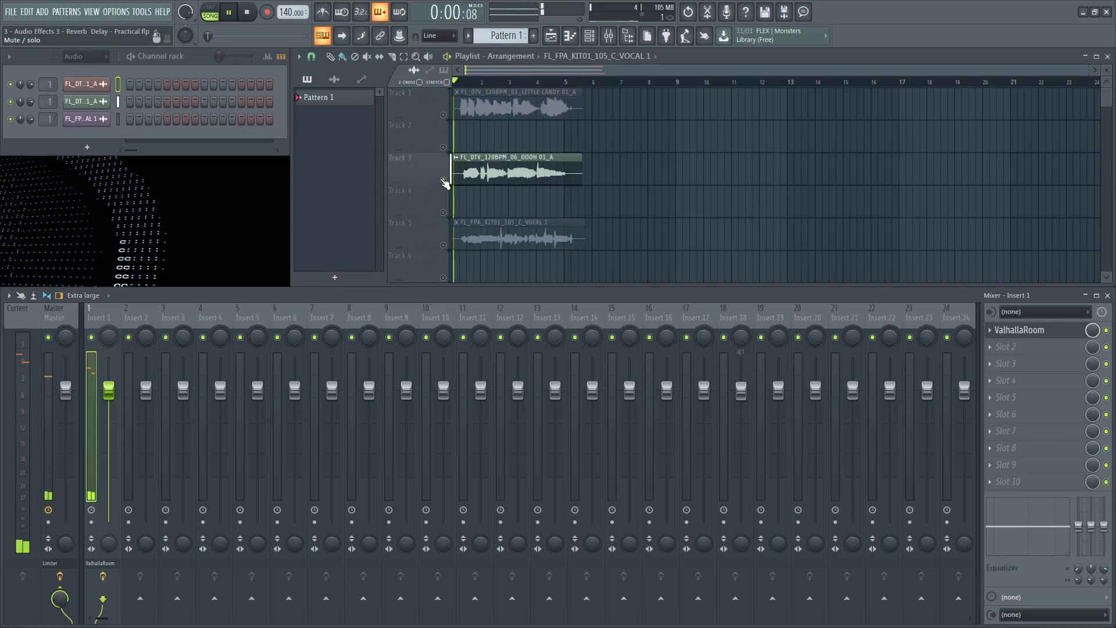
click(1107, 332)
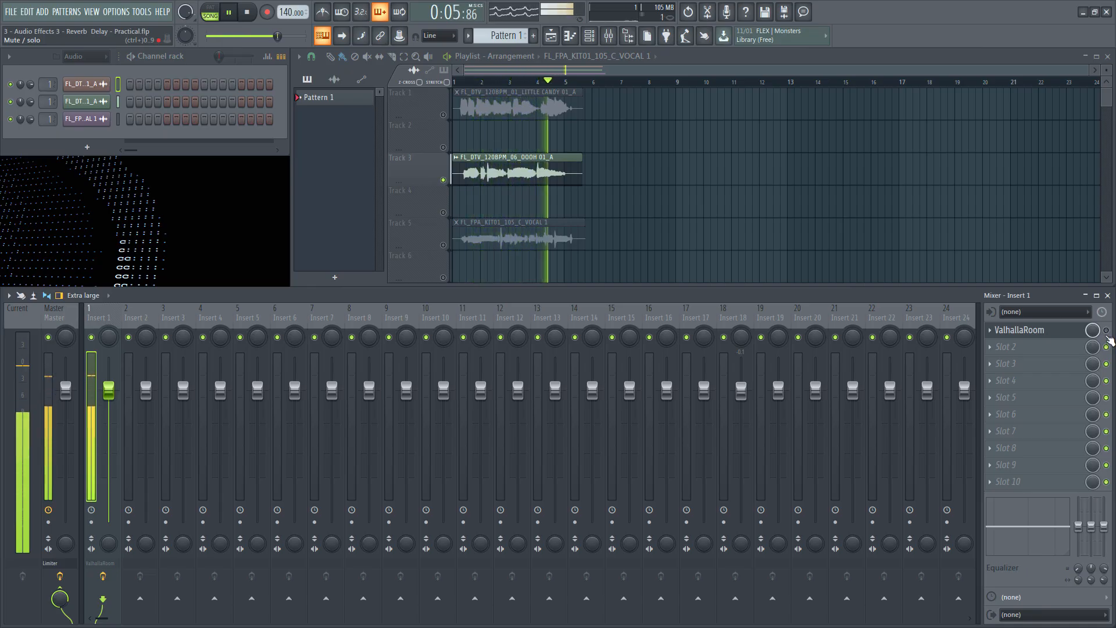
right_click(443, 245)
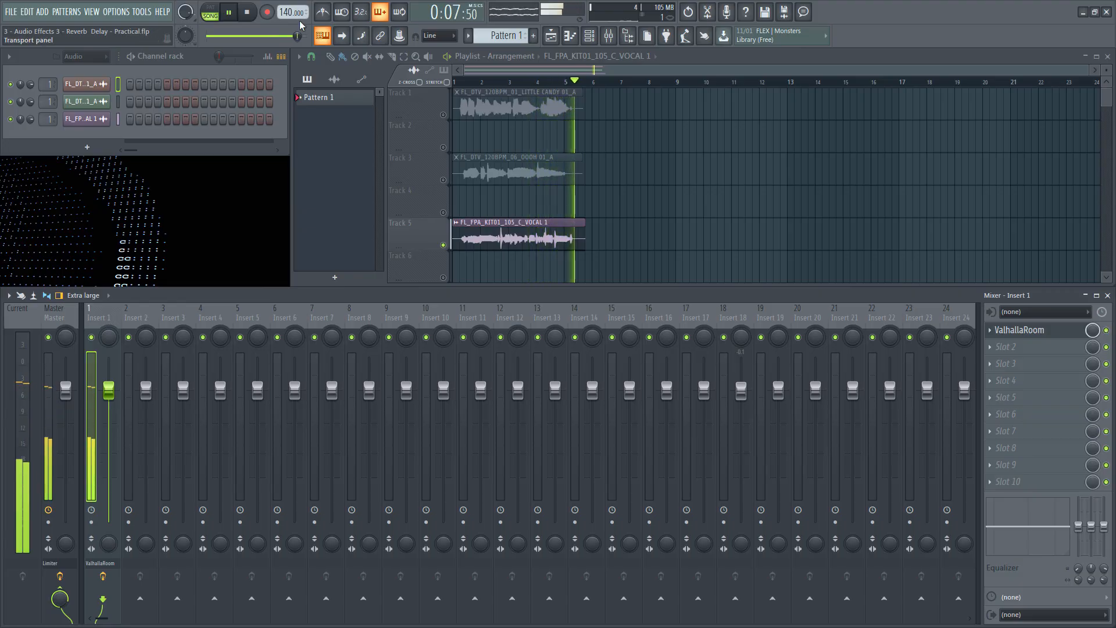
click(251, 13)
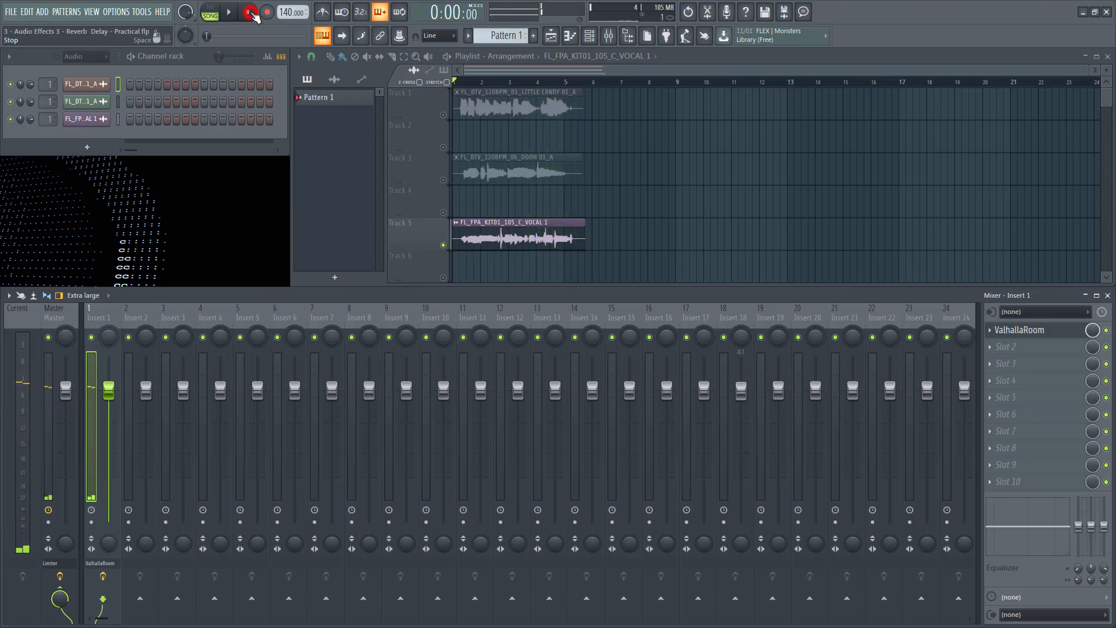
Solo Track 1 and load the LargeAmbience preset from the Ambiences group in ValhallaRoom.
right_click(443, 116)
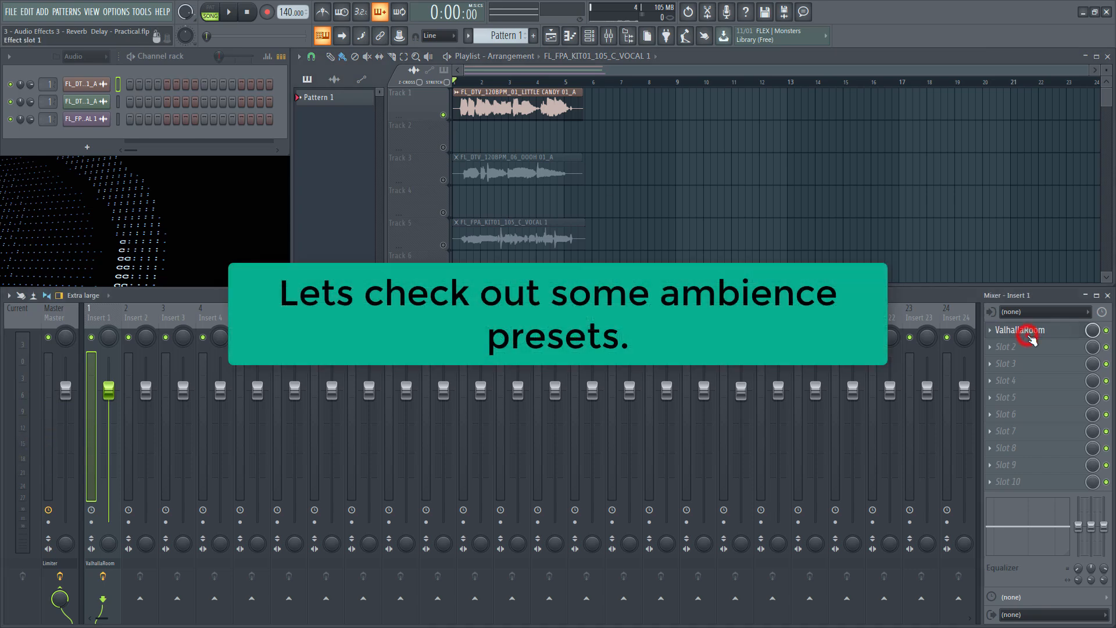
click(1028, 334)
click(661, 530)
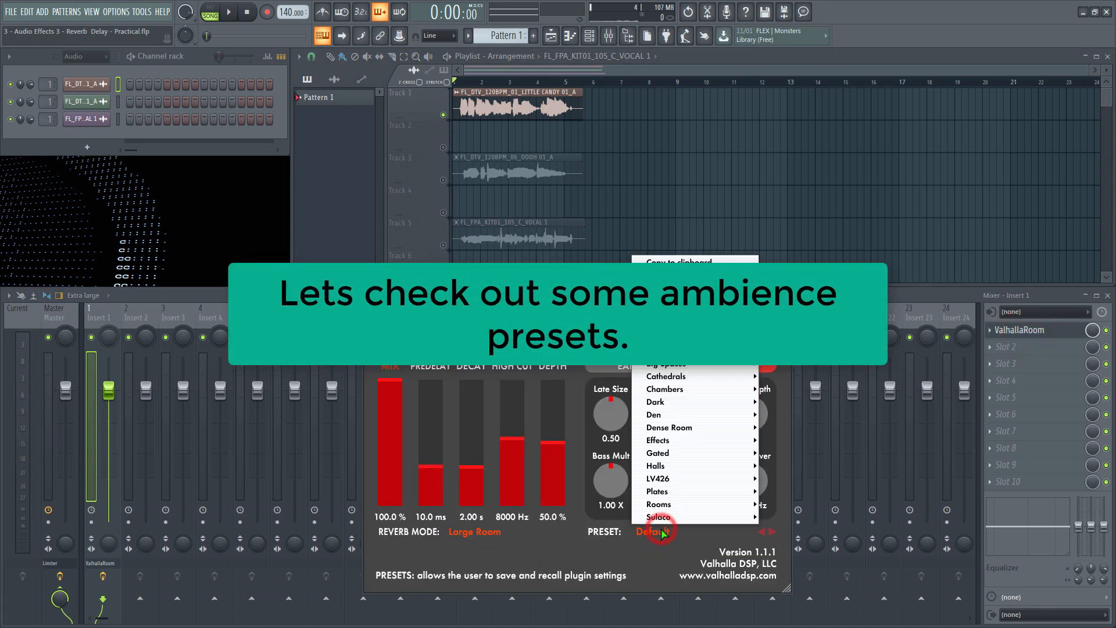
mouse_move(666, 504)
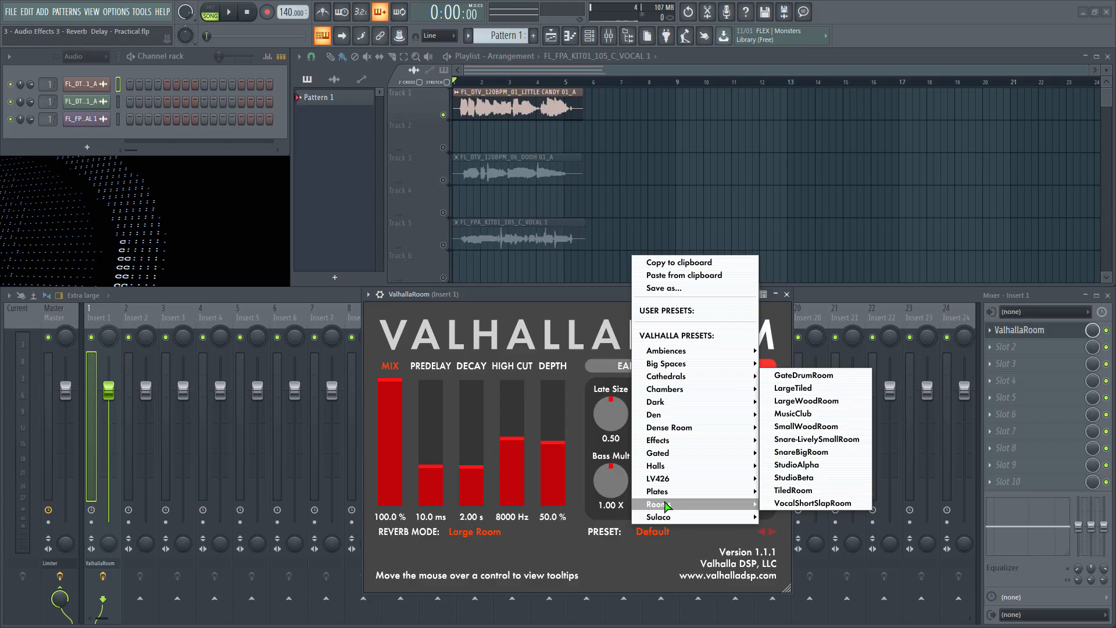
mouse_move(703, 351)
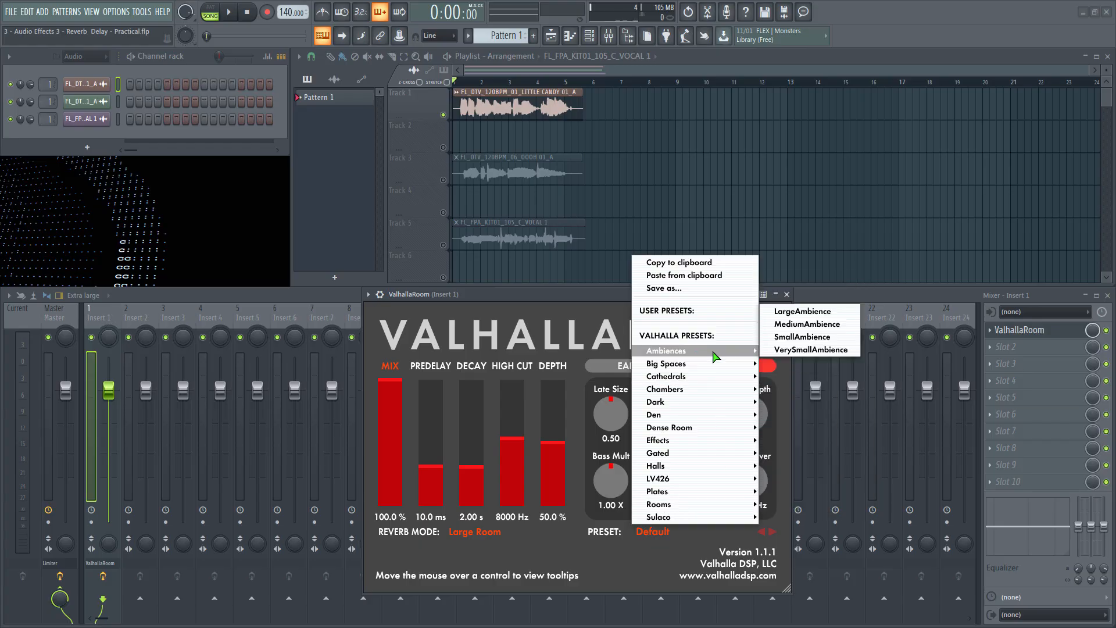
click(801, 312)
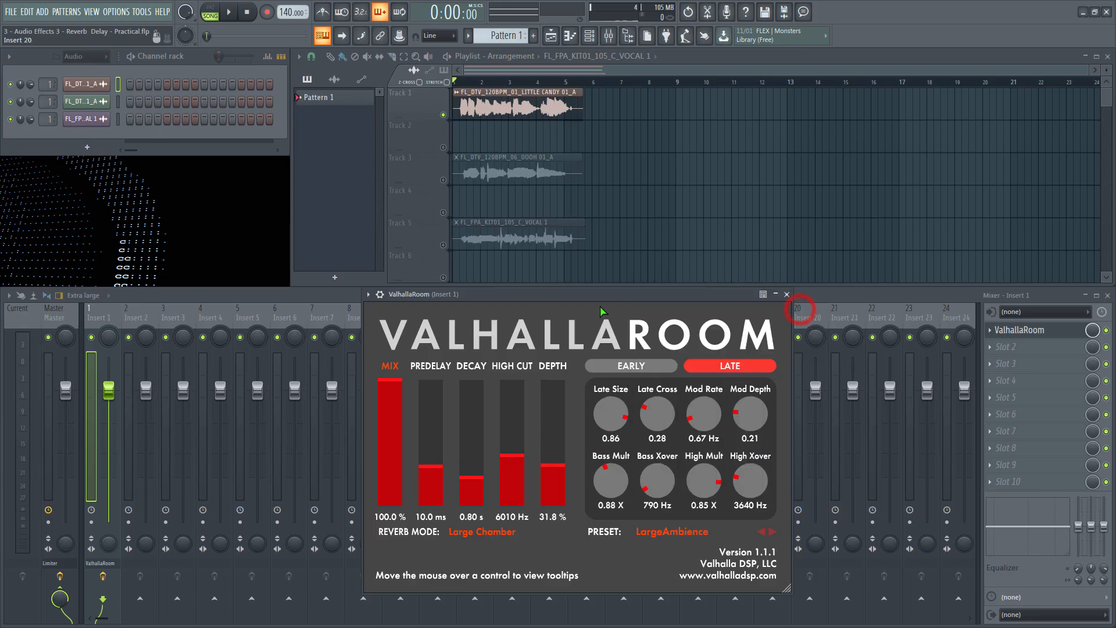
Audition the vocals on Tracks 1, 3 and 5 in turn through the LargeAmbience preset, ending with playback stopped.
click(230, 13)
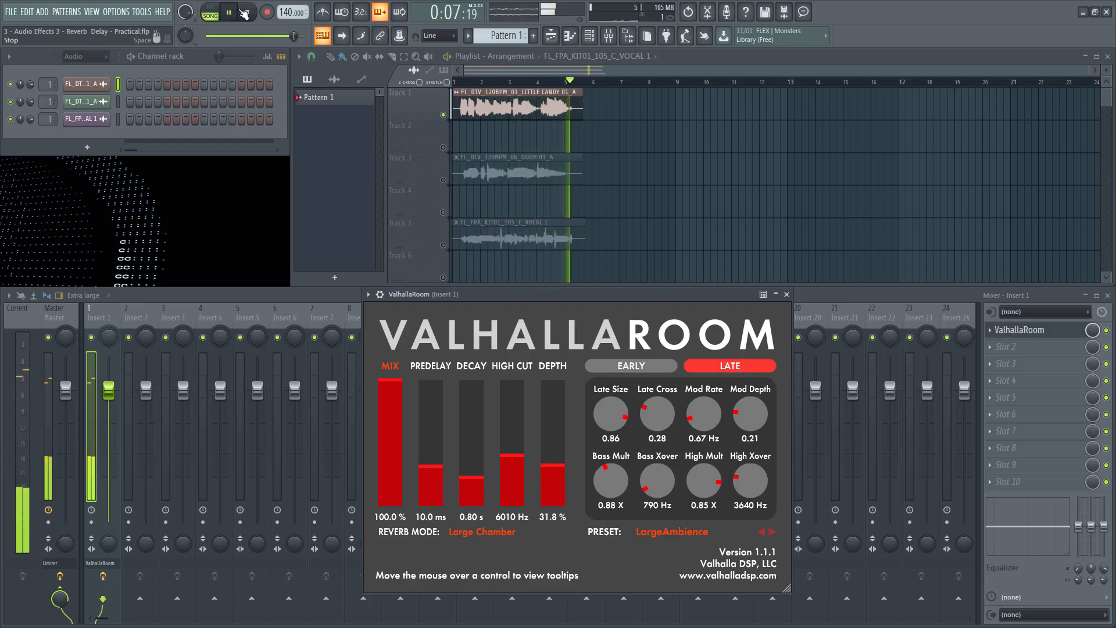
click(244, 14)
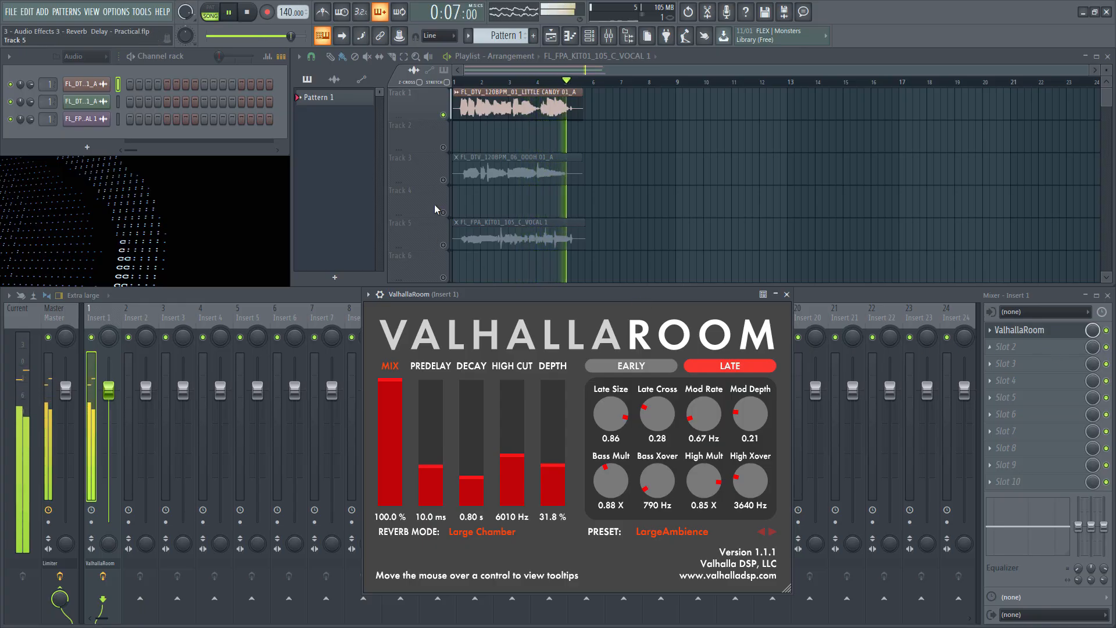
ctrl+click(443, 180)
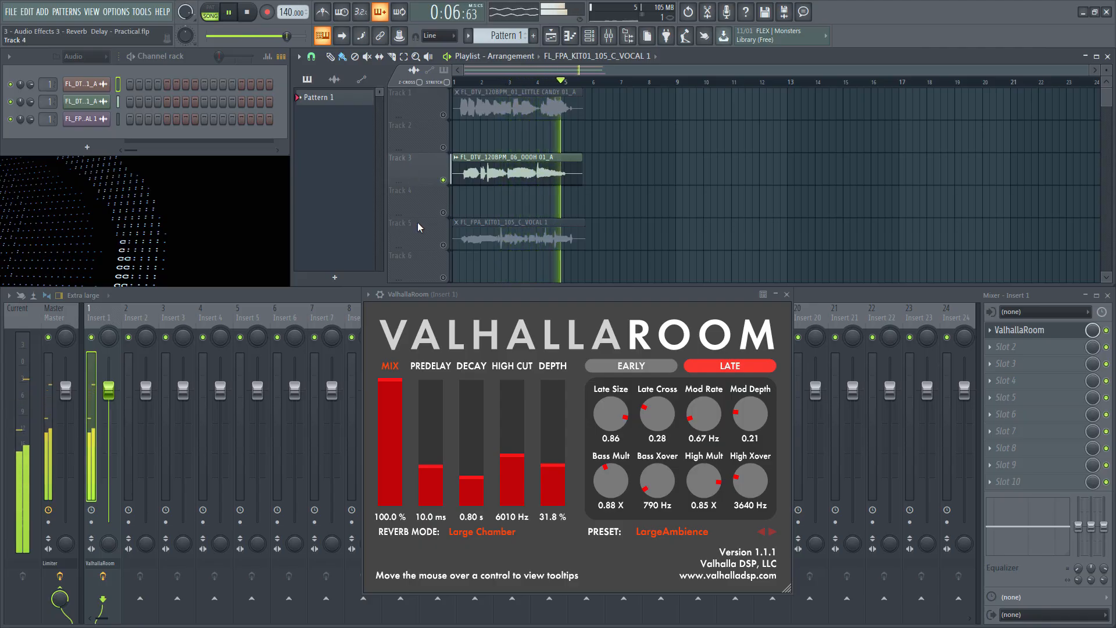
right_click(443, 245)
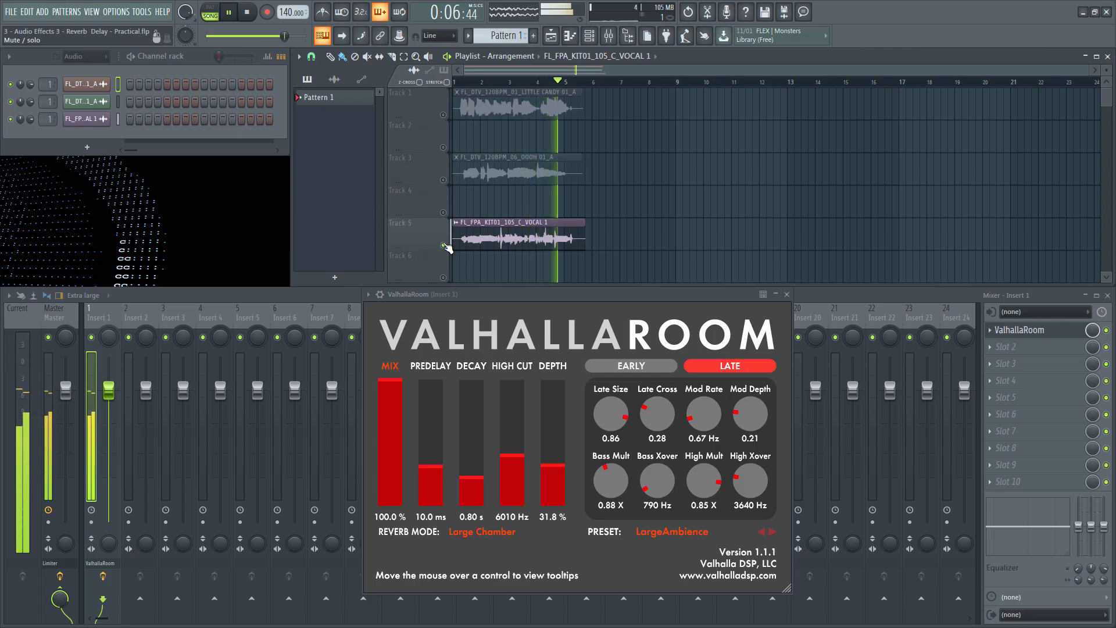
click(247, 13)
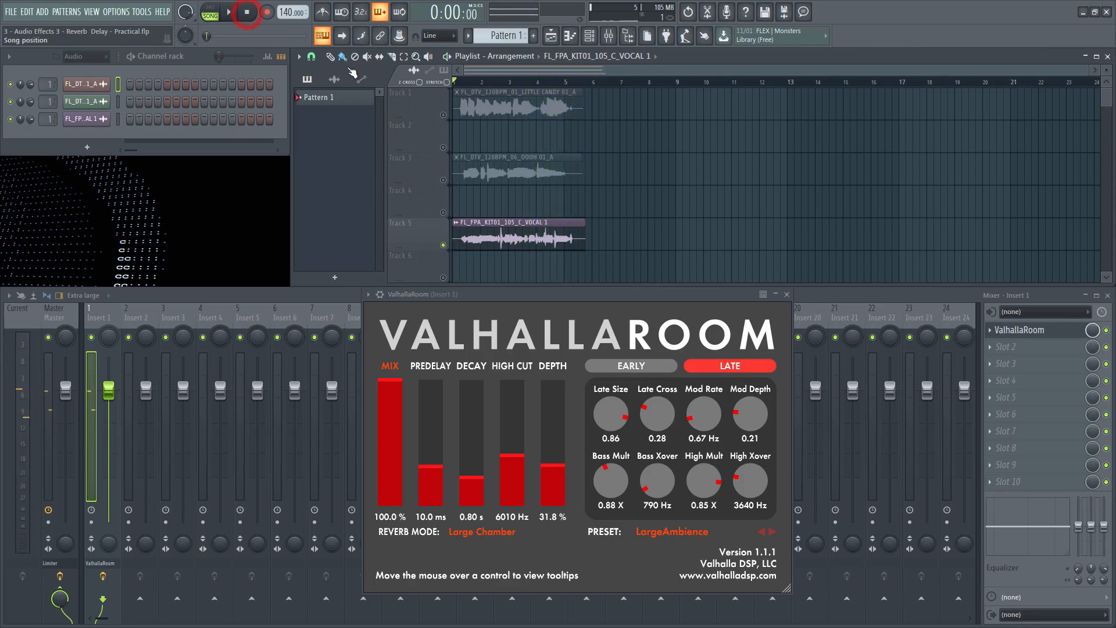
Load ValhallaRoom's A_Plate preset from the Plates group and play the soloed Track 1 vocal through it.
click(661, 531)
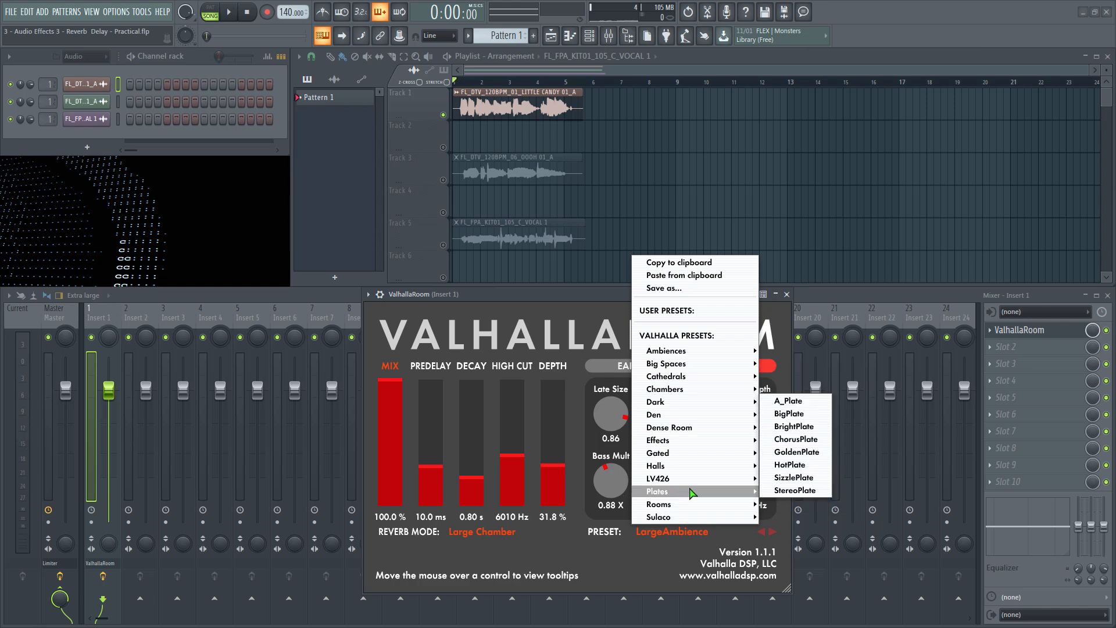
click(820, 400)
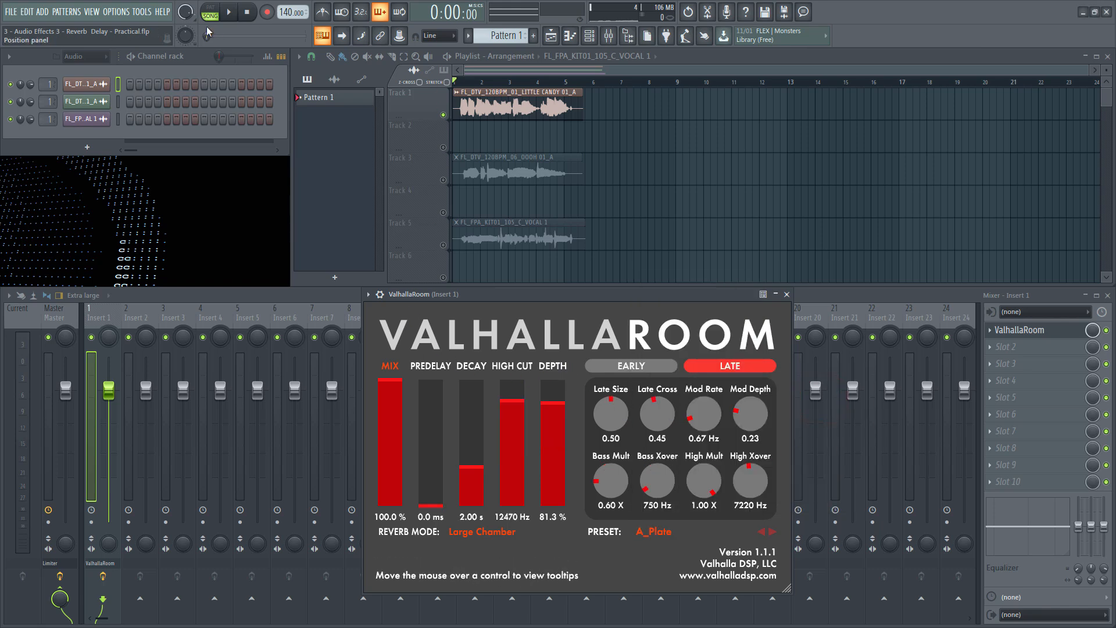
click(230, 13)
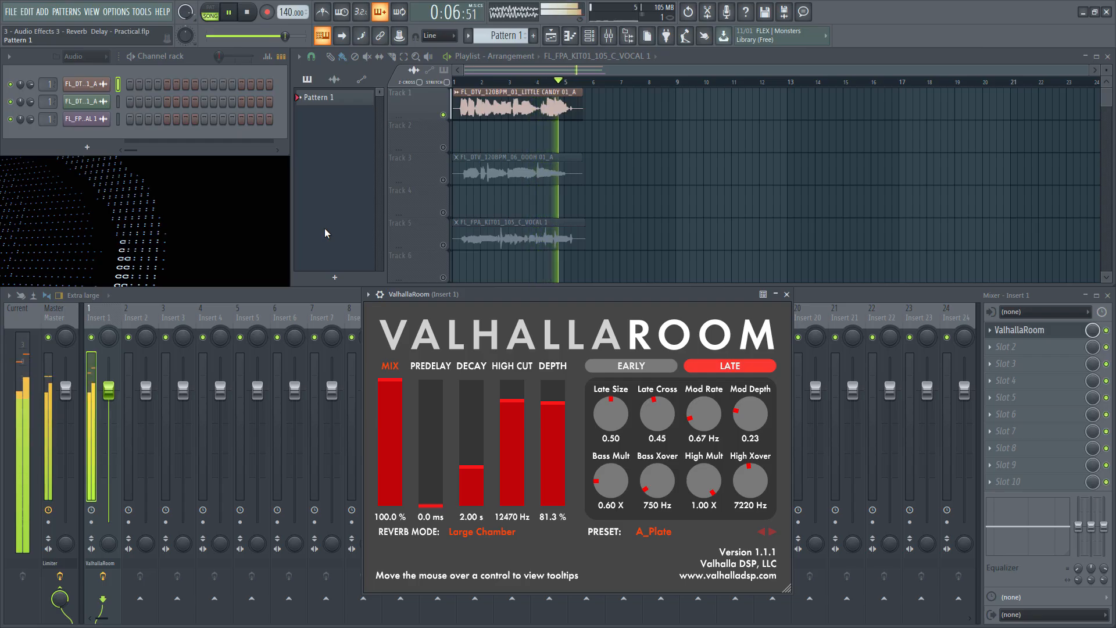
Bypass and re-enable ValhallaRoom twice during playback to compare the dry Track 1 vocal with the plate reverb.
click(1106, 329)
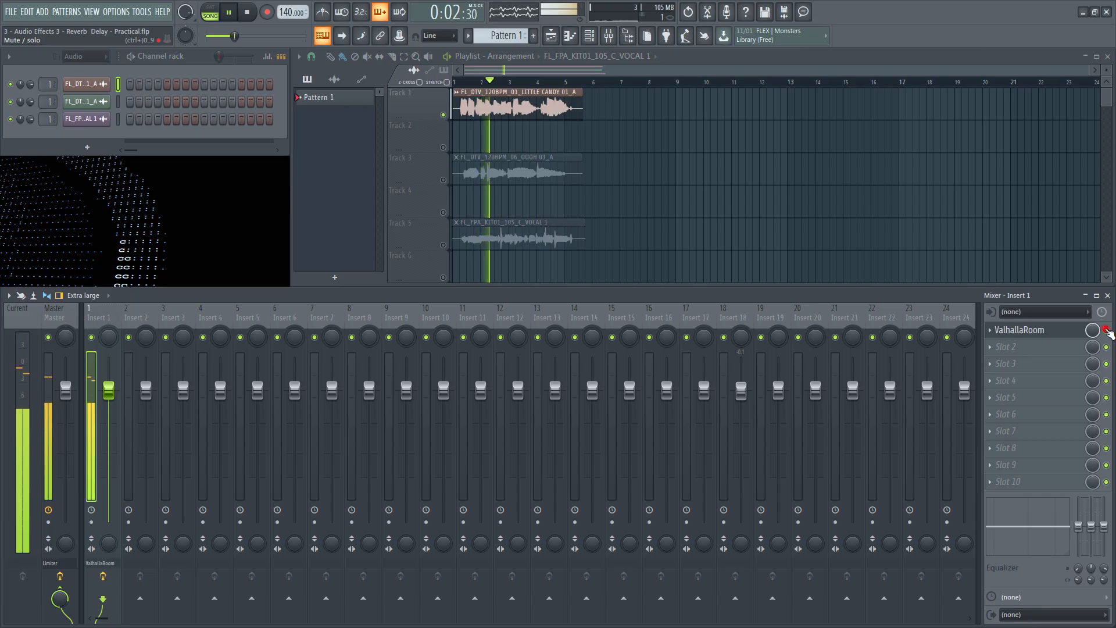
click(1106, 329)
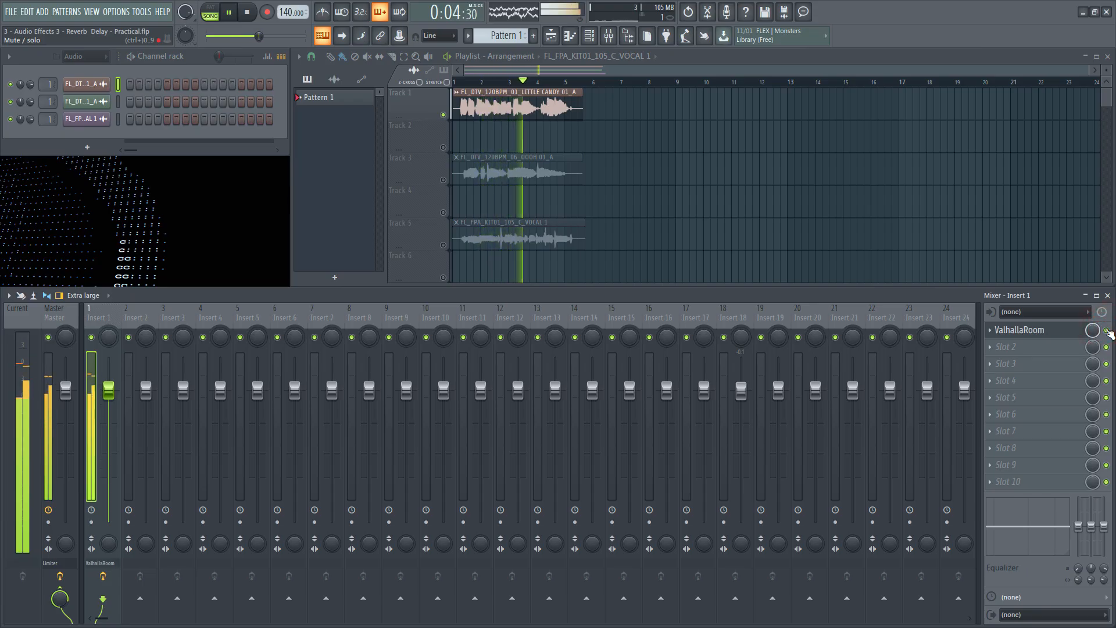
click(1106, 330)
click(1106, 331)
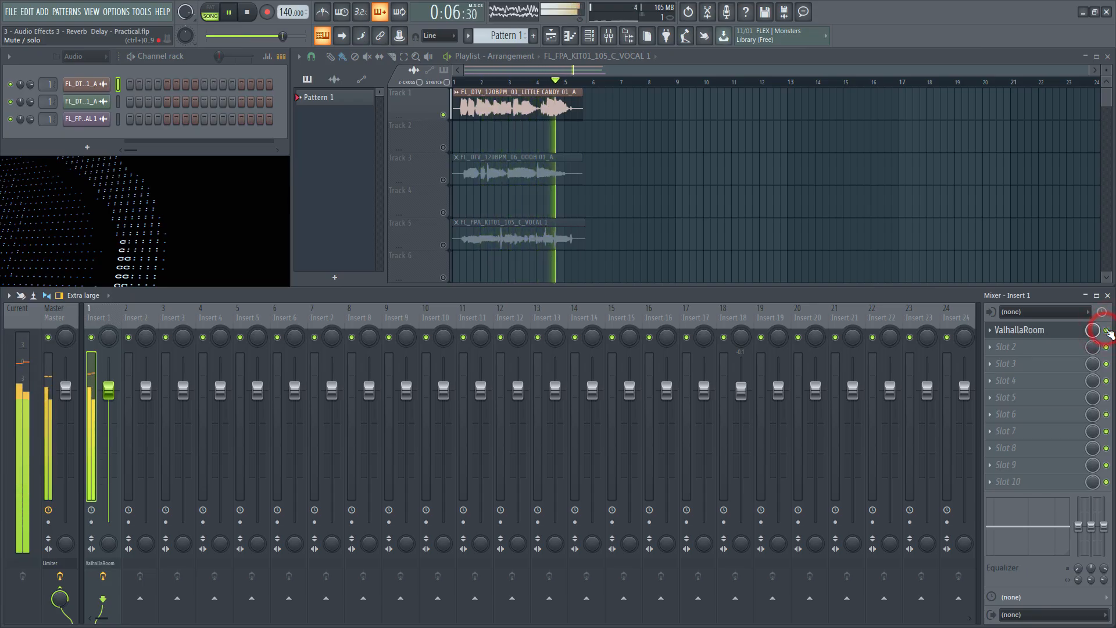
Solo the Track 3 vocal and toggle ValhallaRoom's bypass during playback to compare the dry and plate reverb sound.
click(458, 177)
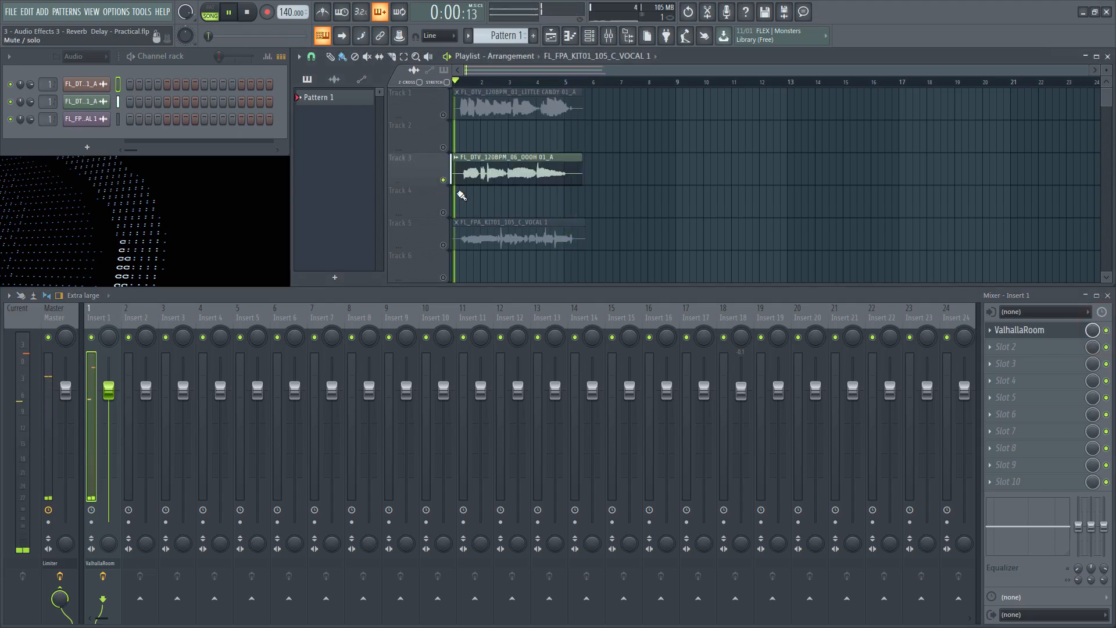
click(1106, 330)
click(1106, 330)
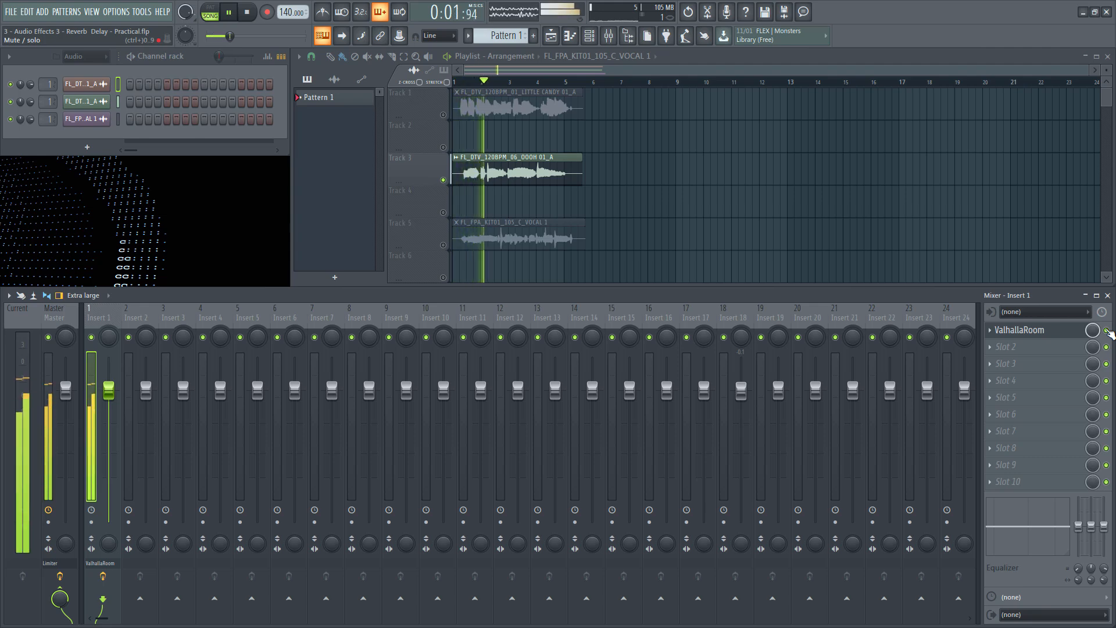
click(1106, 331)
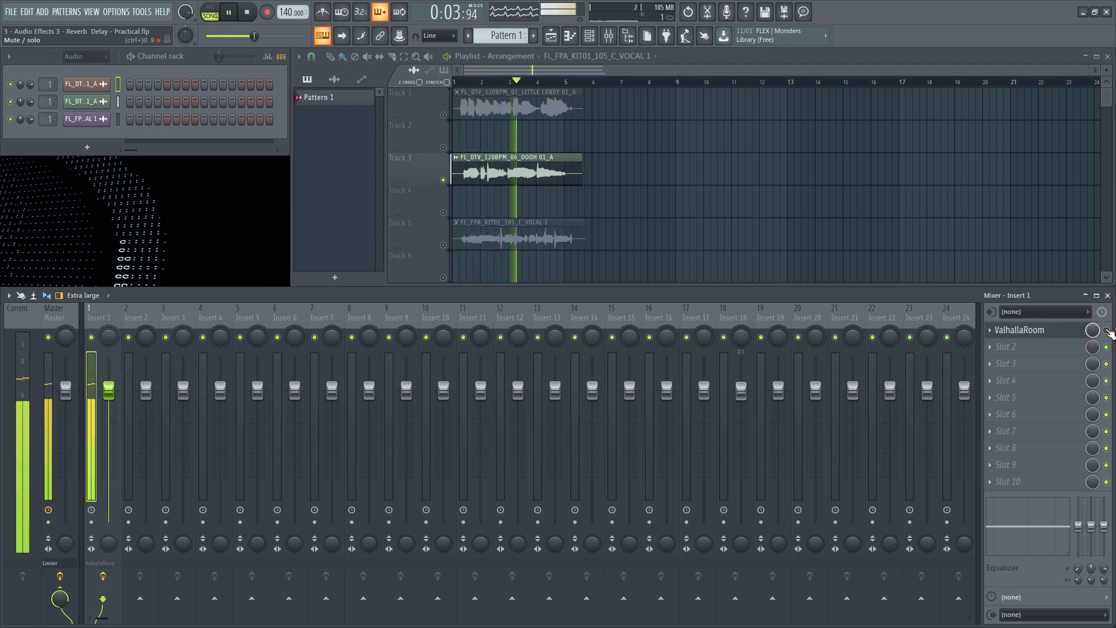
click(1106, 331)
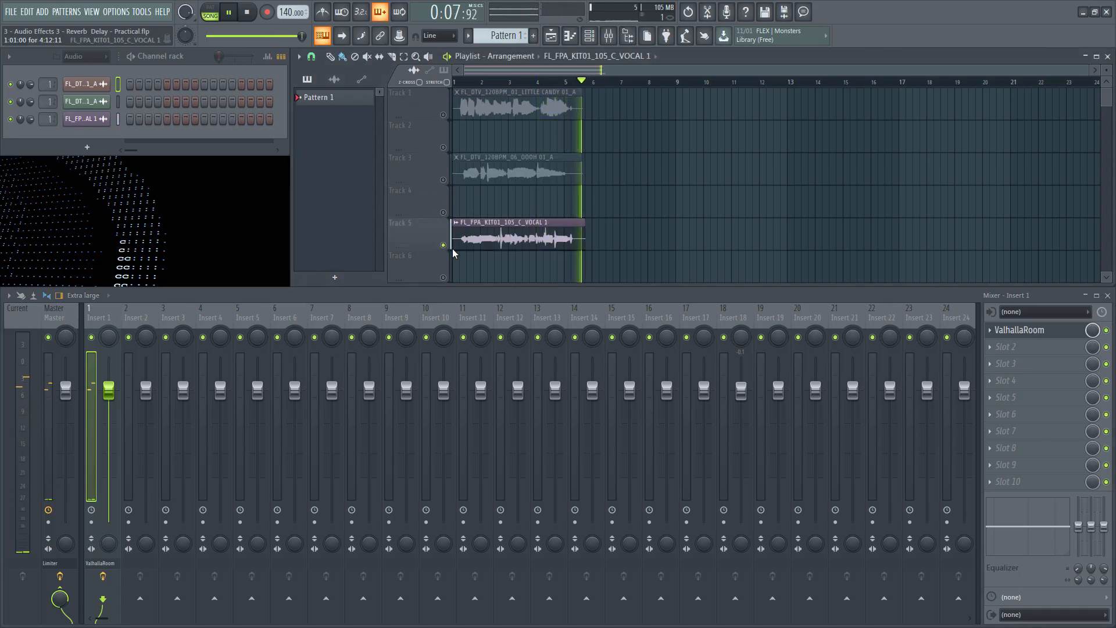
Bypass and re-enable ValhallaRoom twice while the Track 5 vocal plays to compare the dry and plate sound, ending with playback stopped.
click(1107, 330)
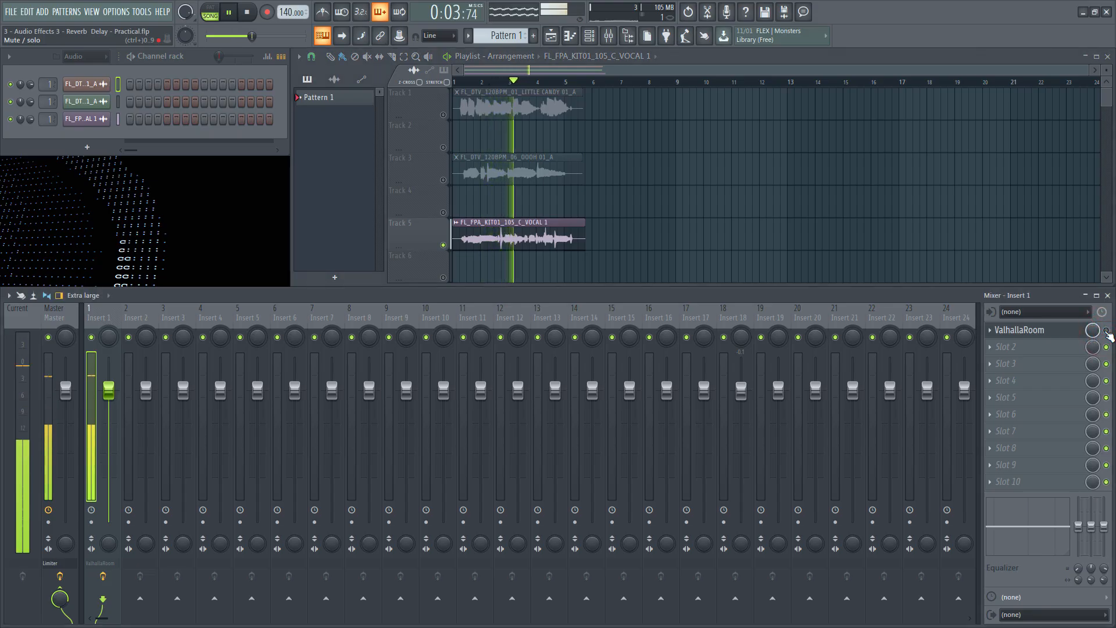
click(1106, 330)
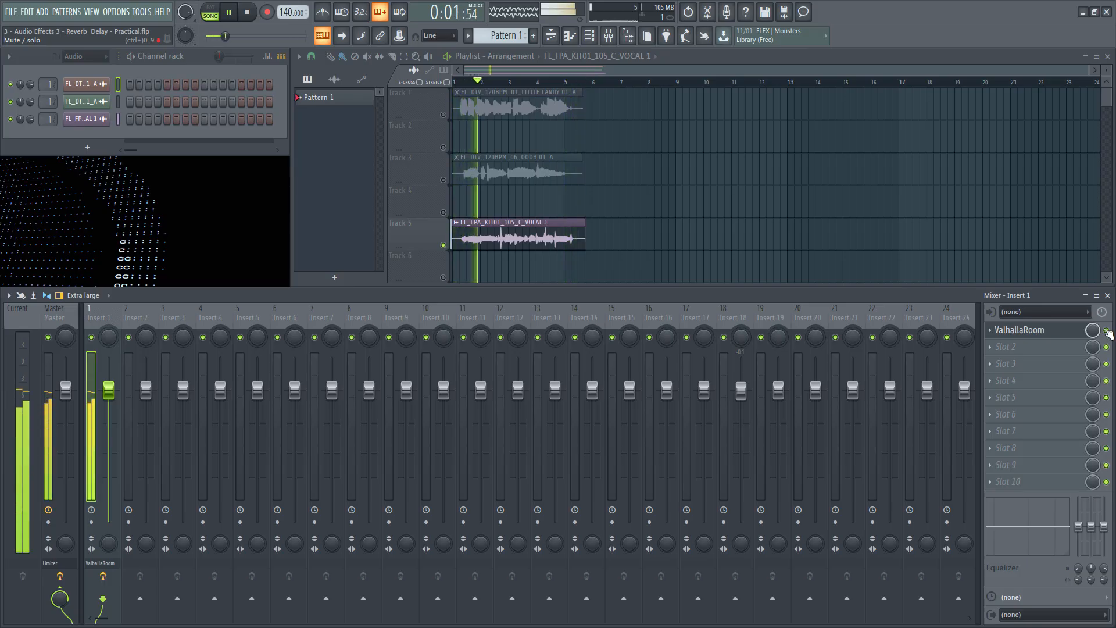
click(1106, 331)
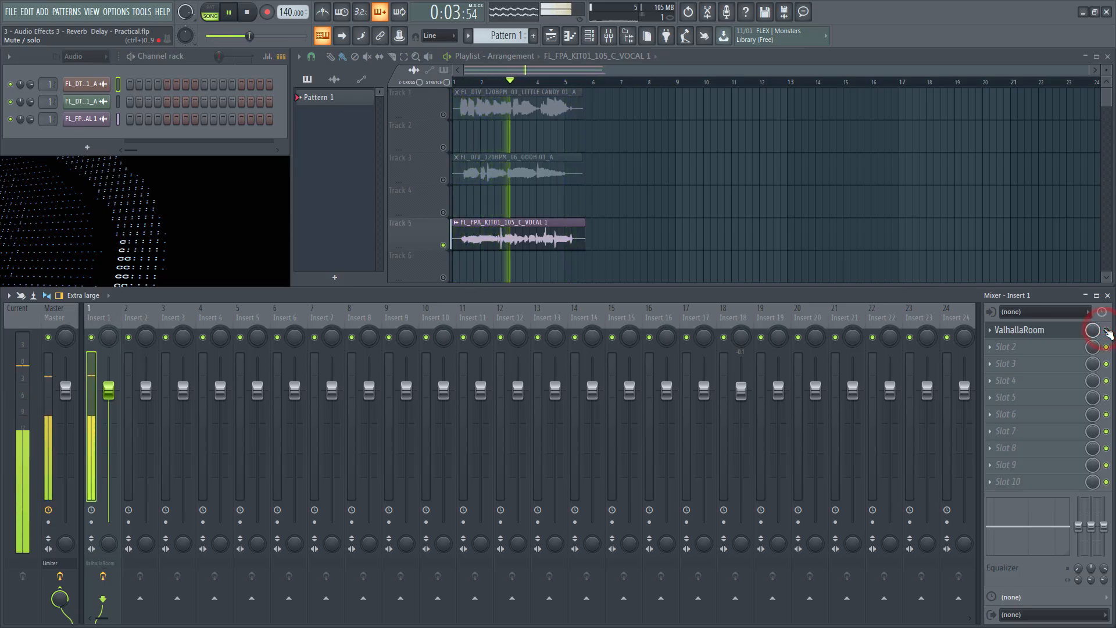
click(1106, 331)
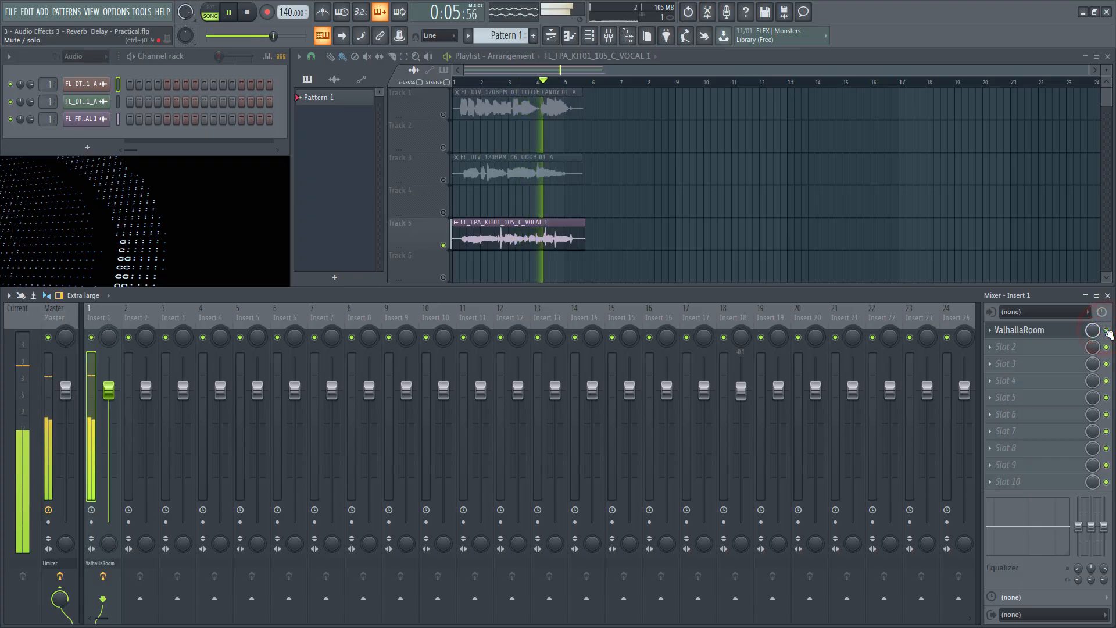
click(256, 15)
Load ValhallaRoom's BrightCistern preset from the Big Spaces group and play the soloed Track 1 vocal through it.
click(456, 115)
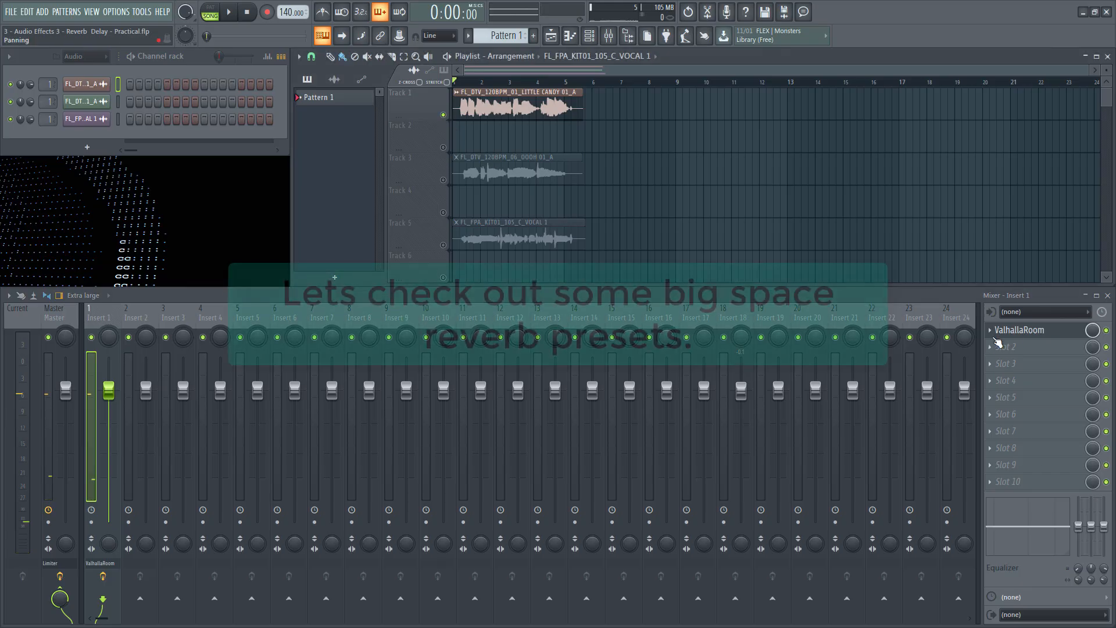
click(1023, 330)
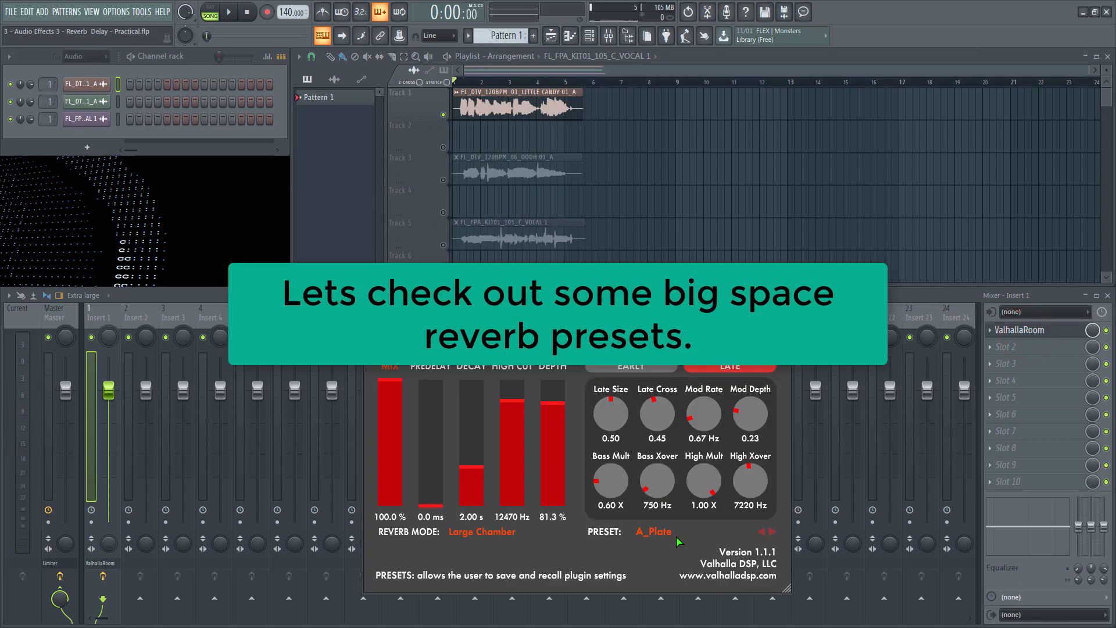
click(676, 534)
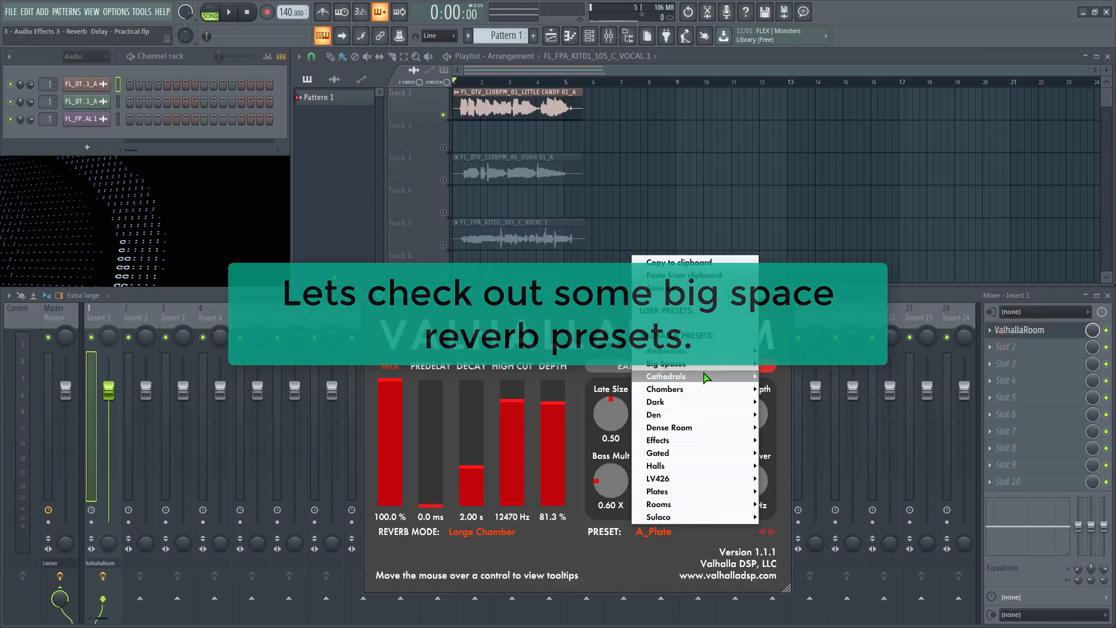
mouse_move(697, 368)
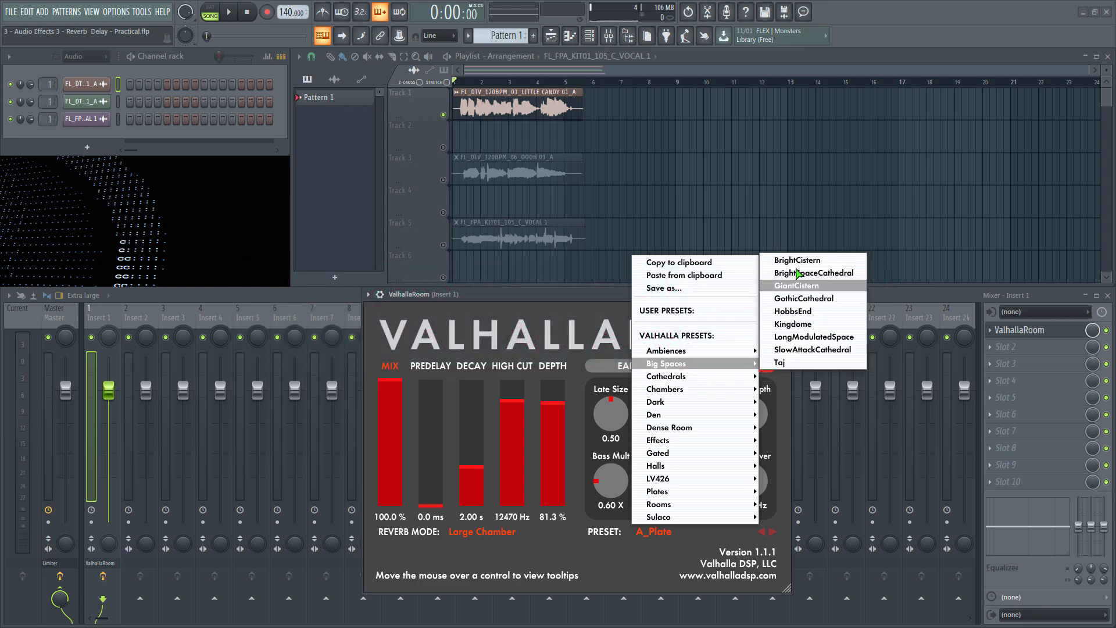
click(794, 260)
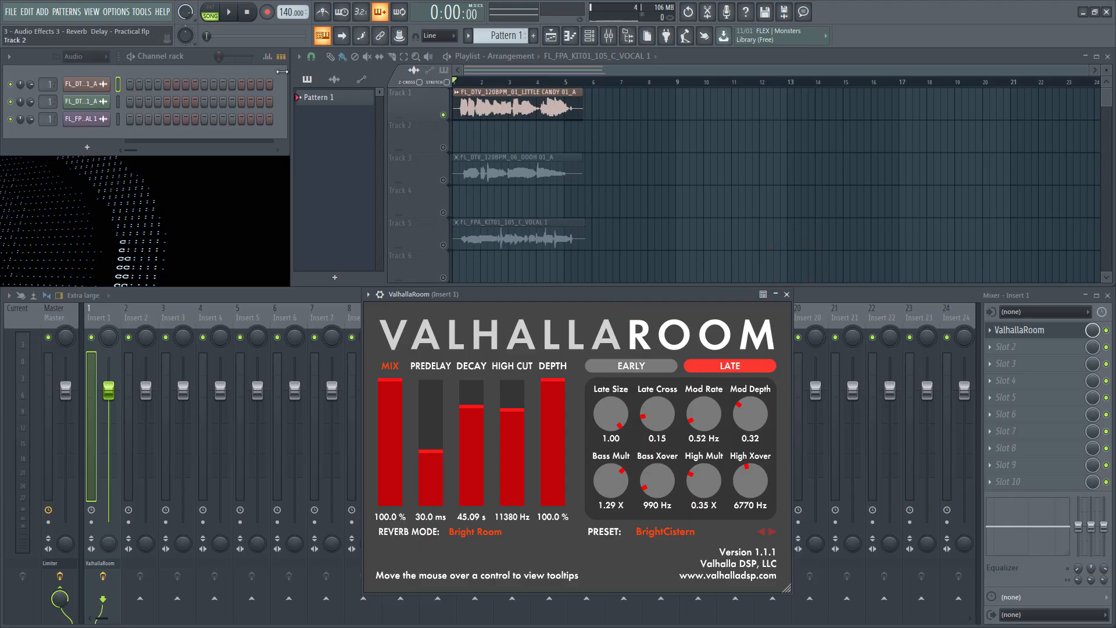
click(231, 13)
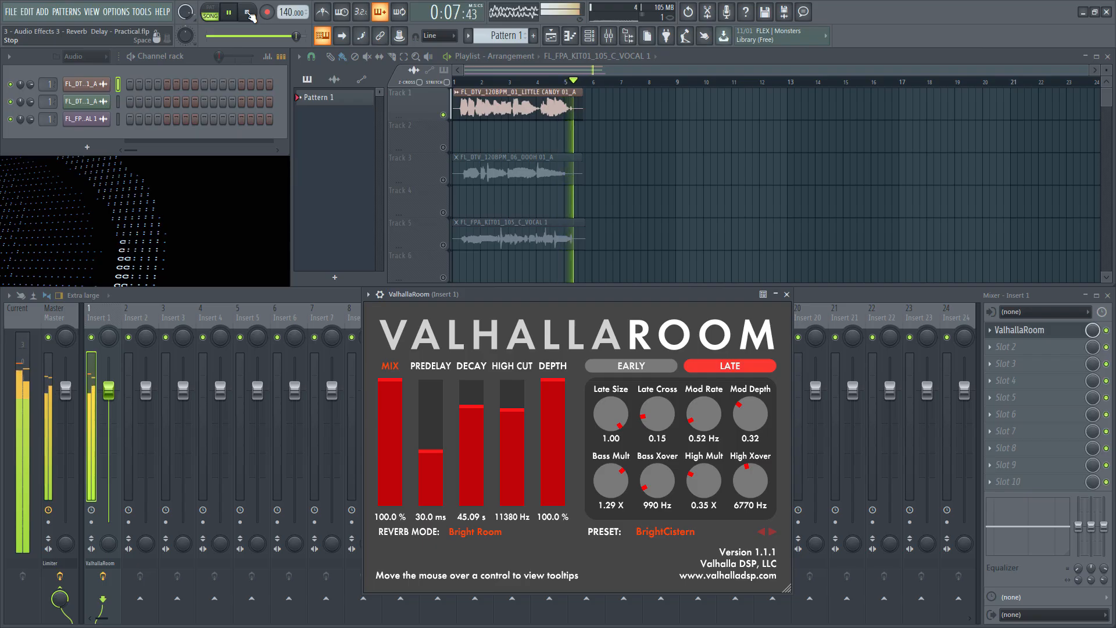
click(249, 13)
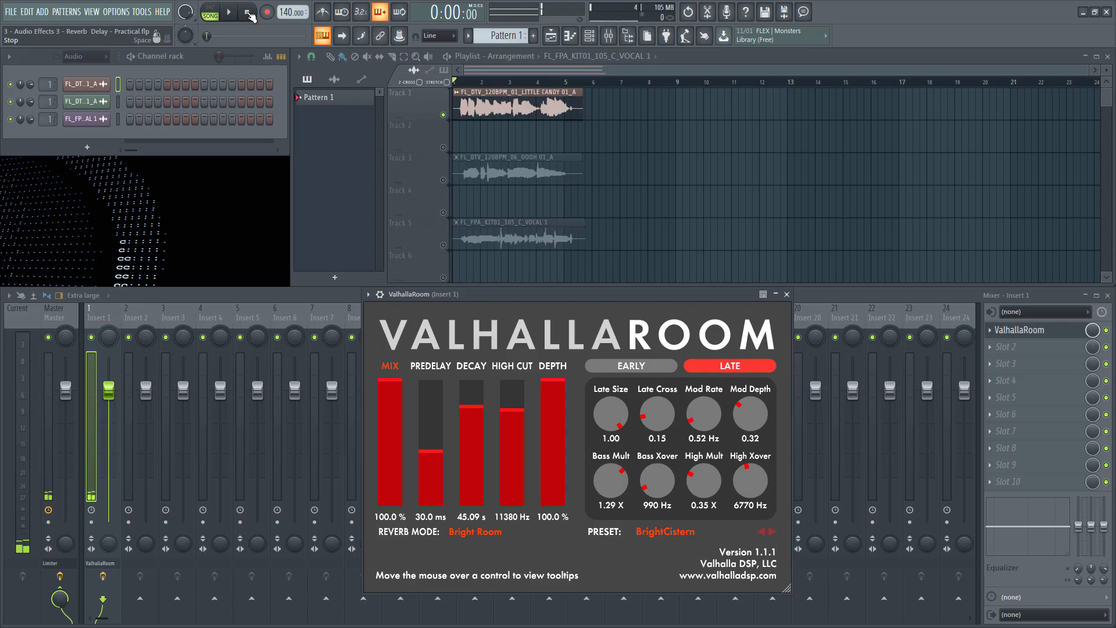
Audition the Track 3 and Track 5 vocals in turn, each soloed, through the BrightCistern preset, stopping playback after each.
right_click(443, 180)
click(234, 13)
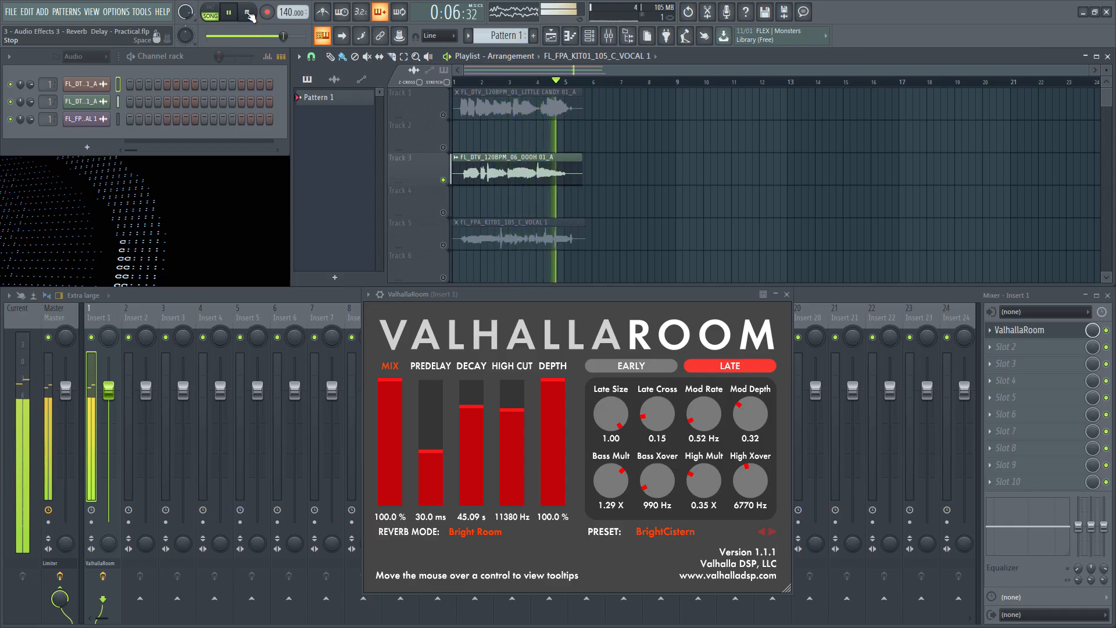
click(247, 12)
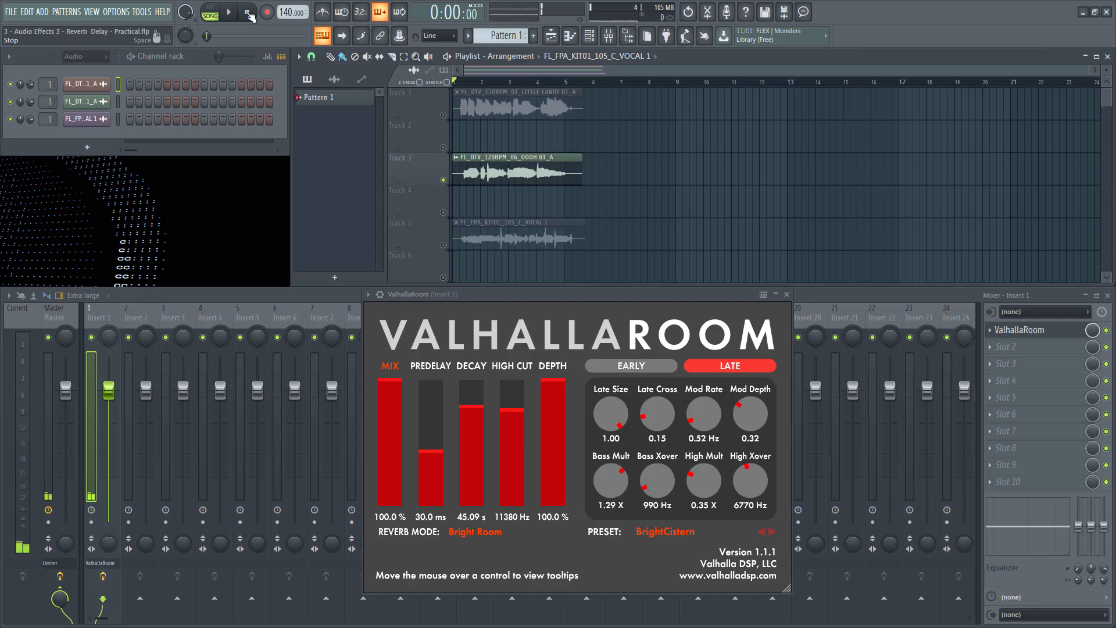
click(444, 245)
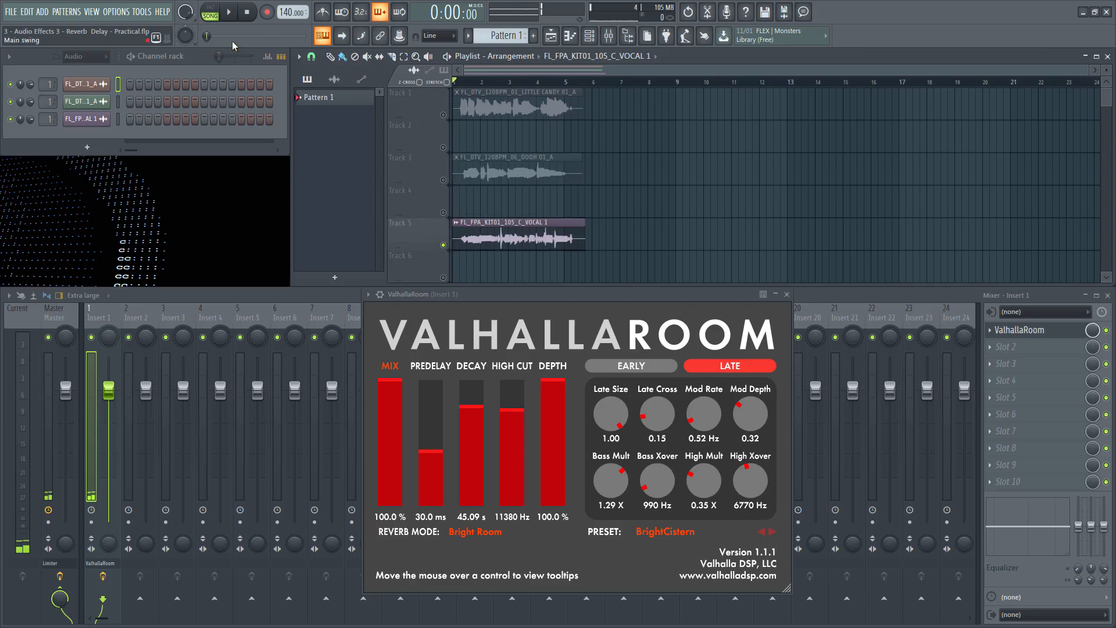
click(230, 13)
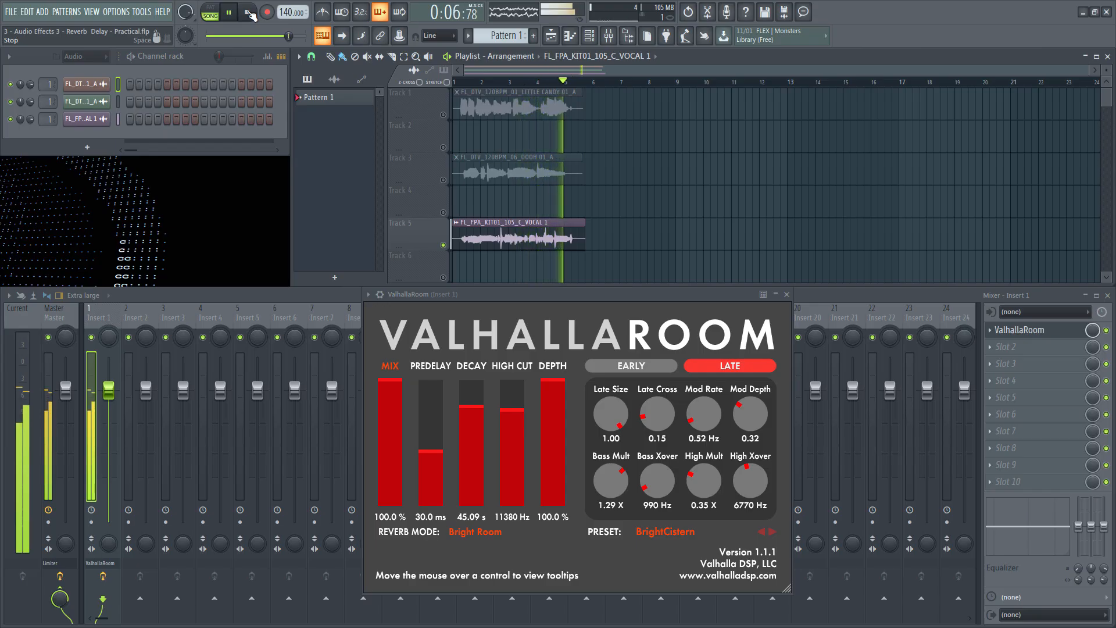
click(249, 12)
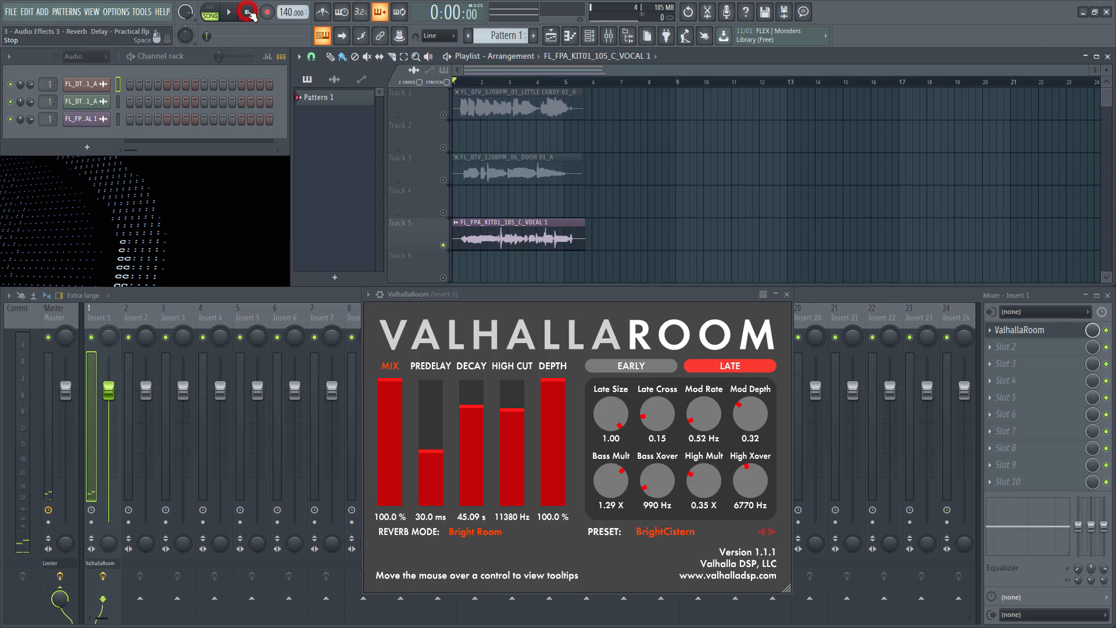
With Track 1 soloed and ValhallaRoom bypassed, load Fruity Delay 3 into slot 3 of Insert 1.
right_click(444, 116)
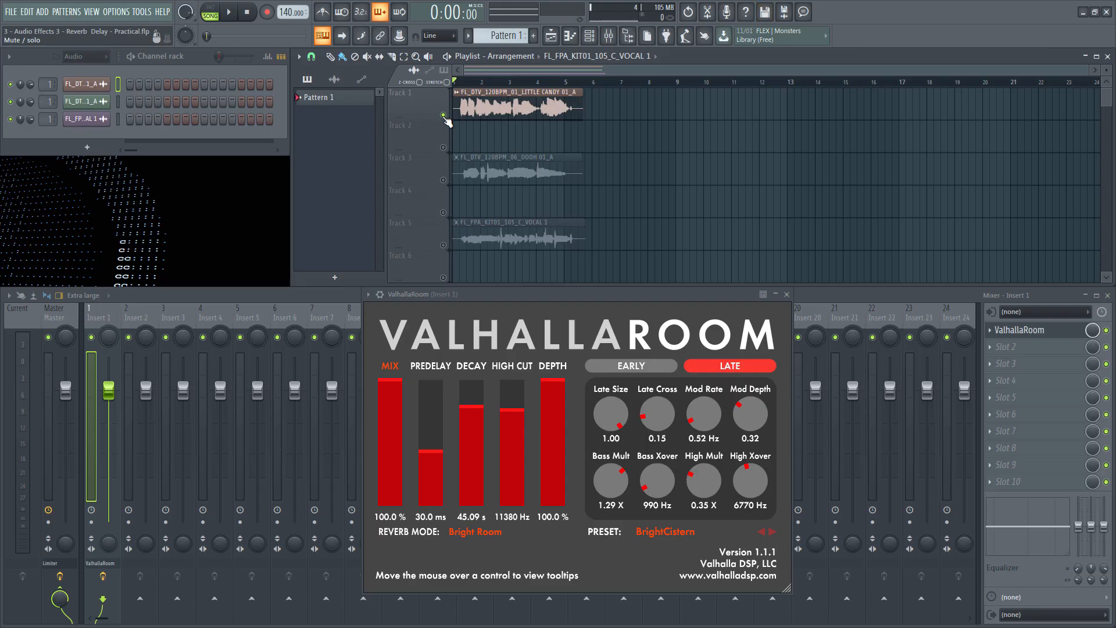
click(1106, 330)
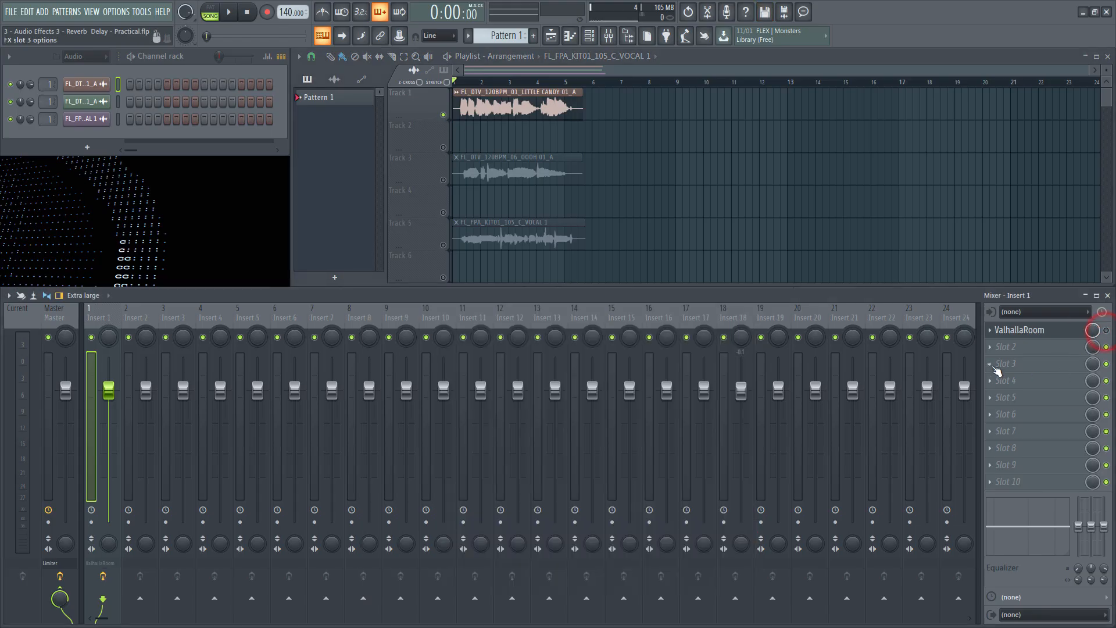
click(995, 368)
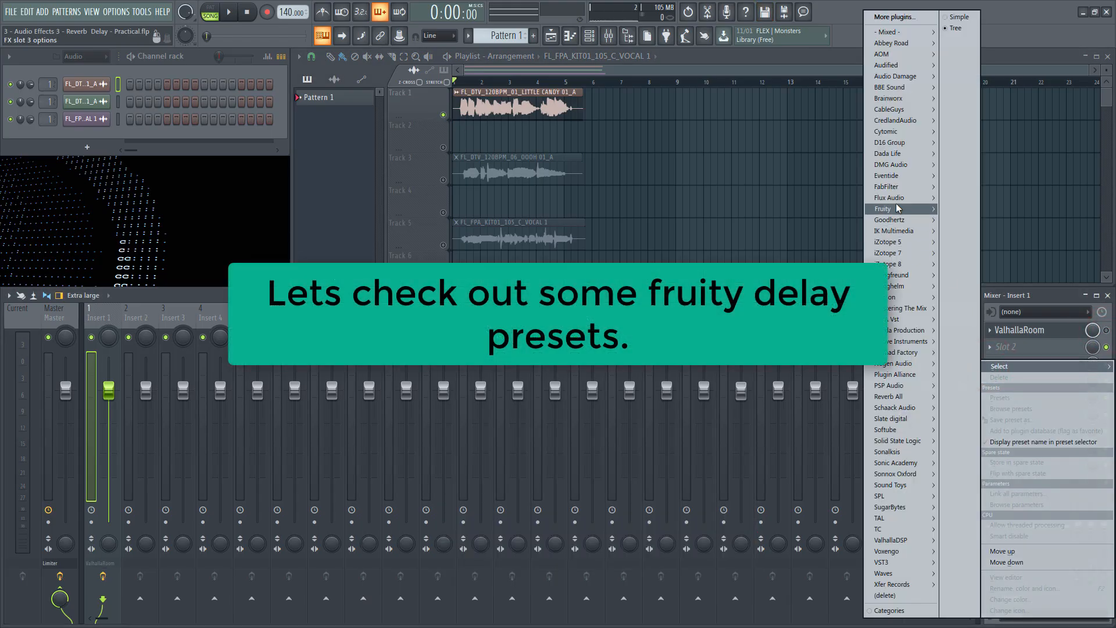
mouse_move(896, 208)
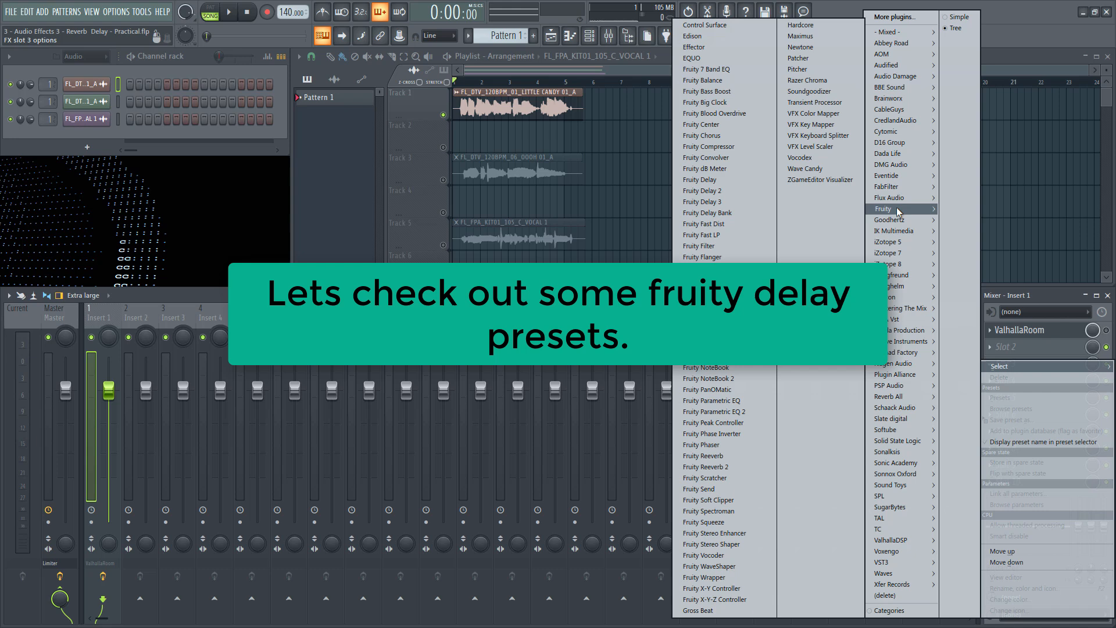
click(744, 200)
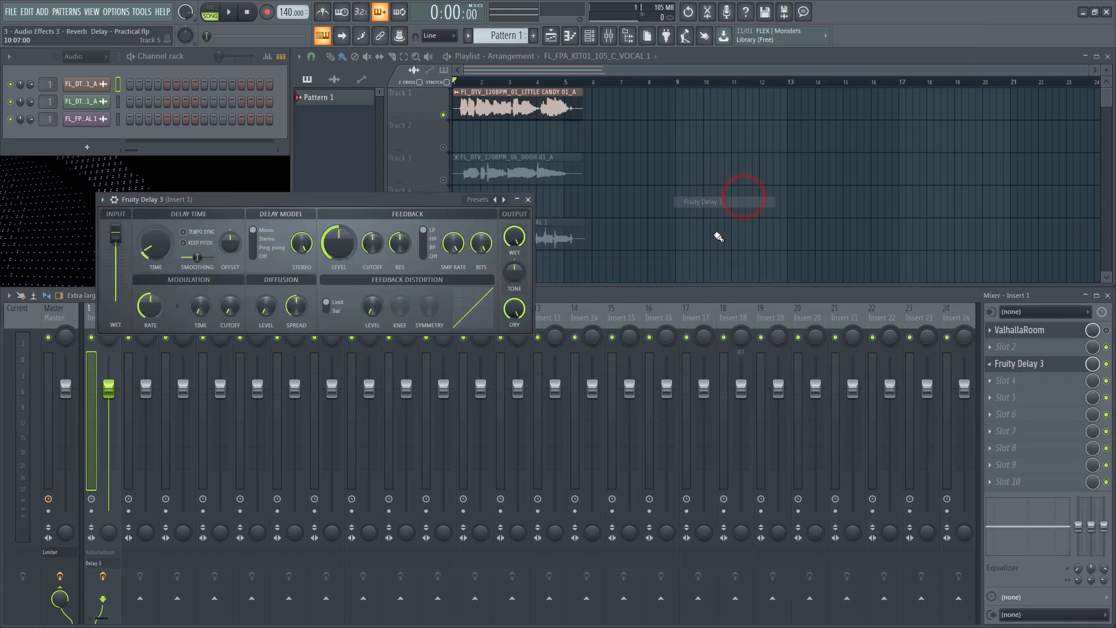
drag(348, 204, 587, 303)
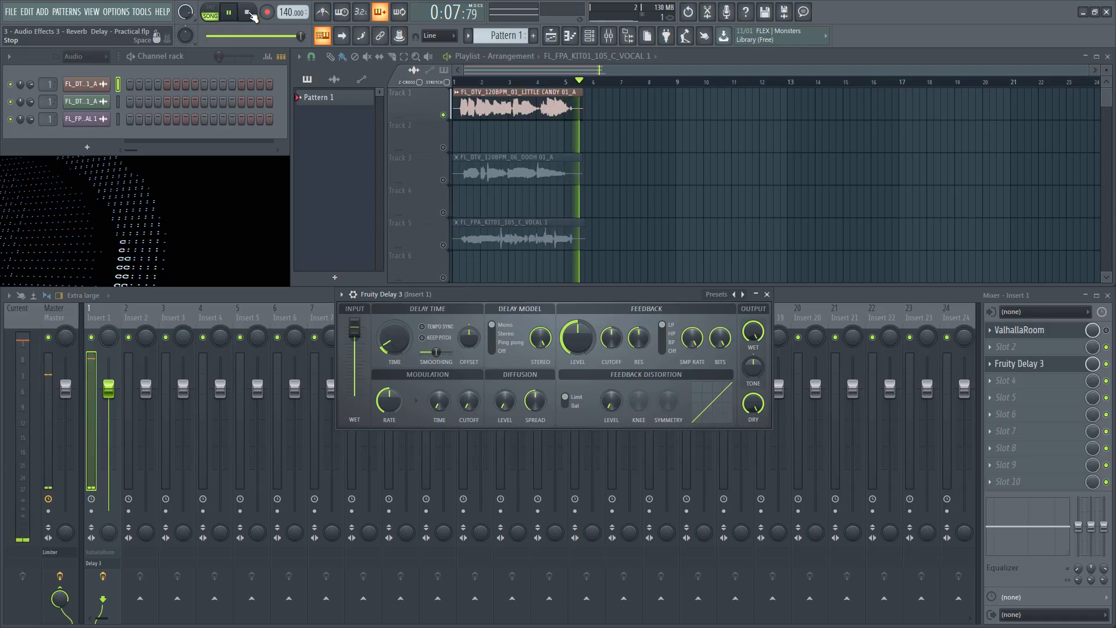
Play the Track 1 vocal through Fruity Delay 3's Bandpass, Chorus and Default presets in turn, ending with playback stopped.
key(space)
click(742, 294)
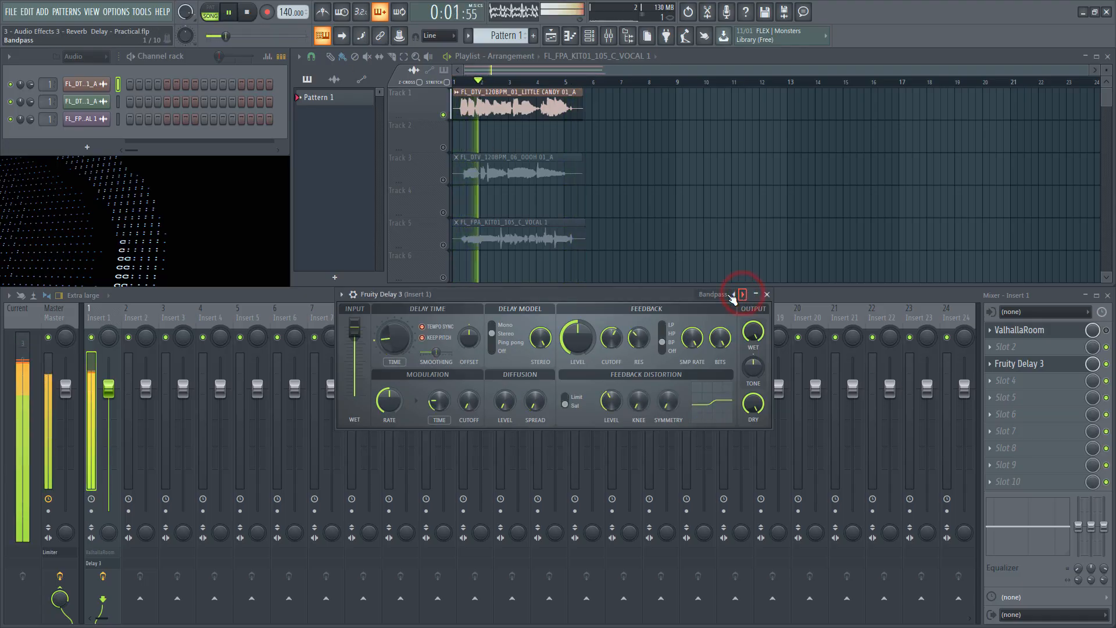
drag(664, 296, 702, 300)
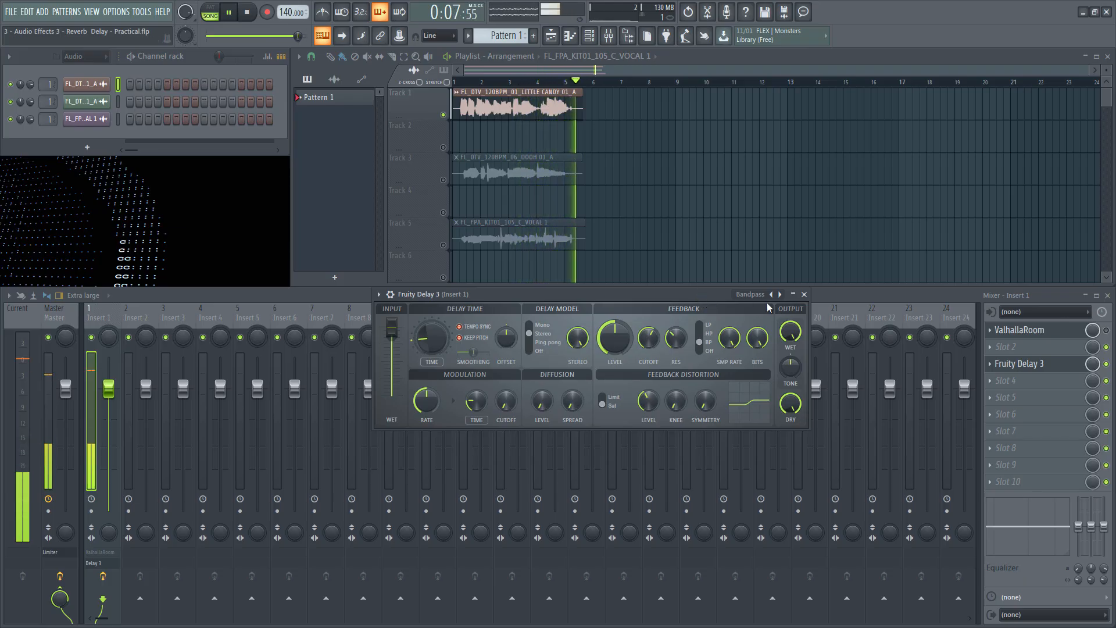
click(780, 295)
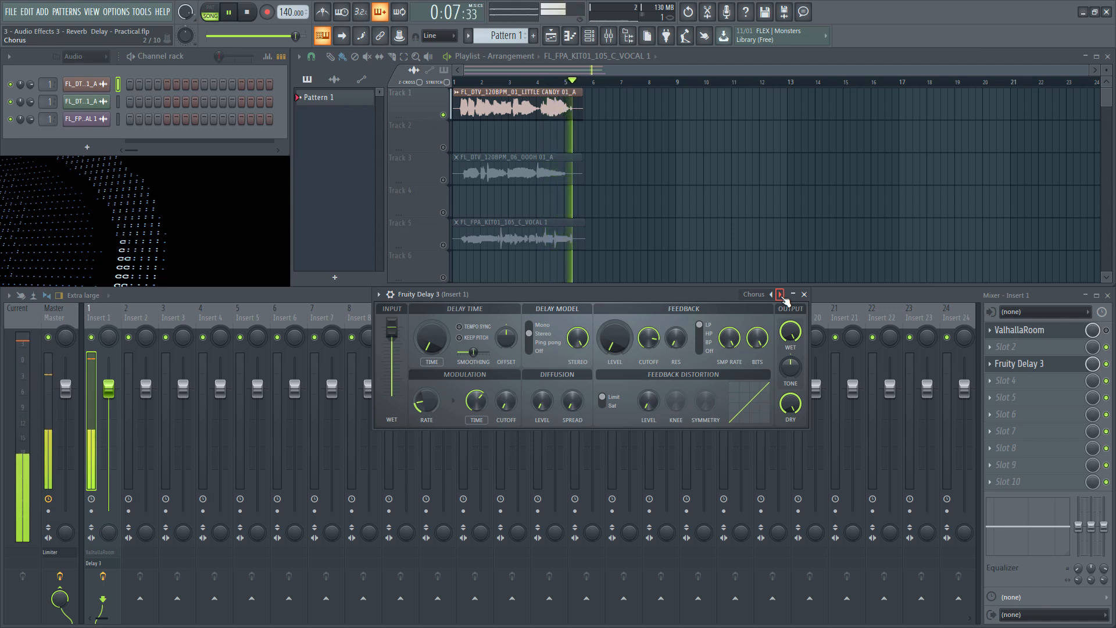
click(780, 294)
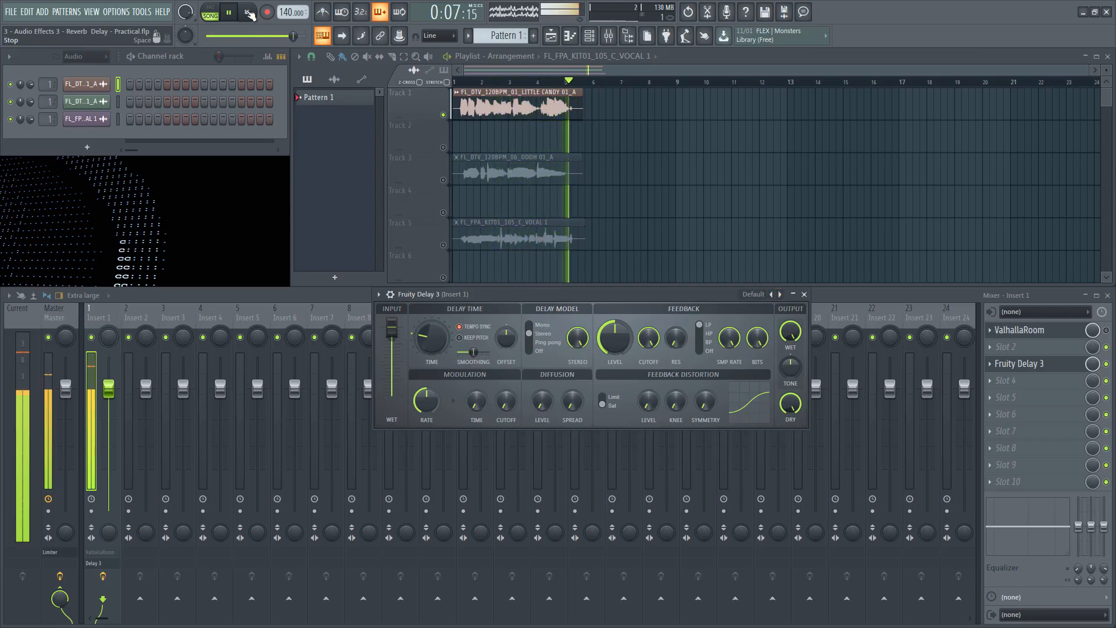
click(249, 14)
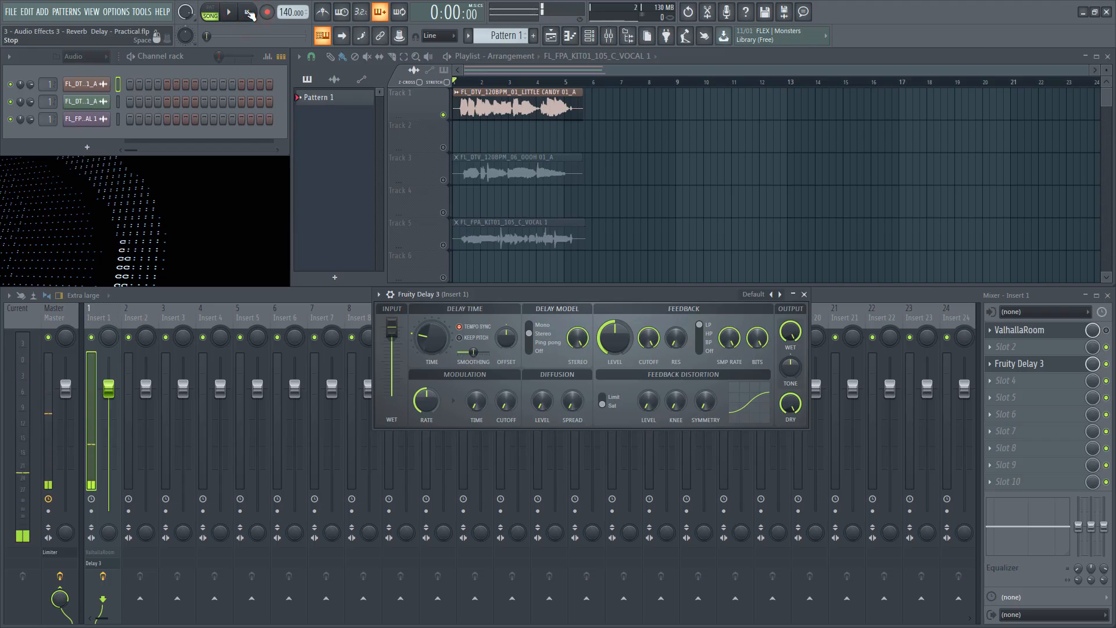
Restart playback of the Track 1 vocal and audition Fruity Delay 3's Diffused and Mono presets.
click(231, 13)
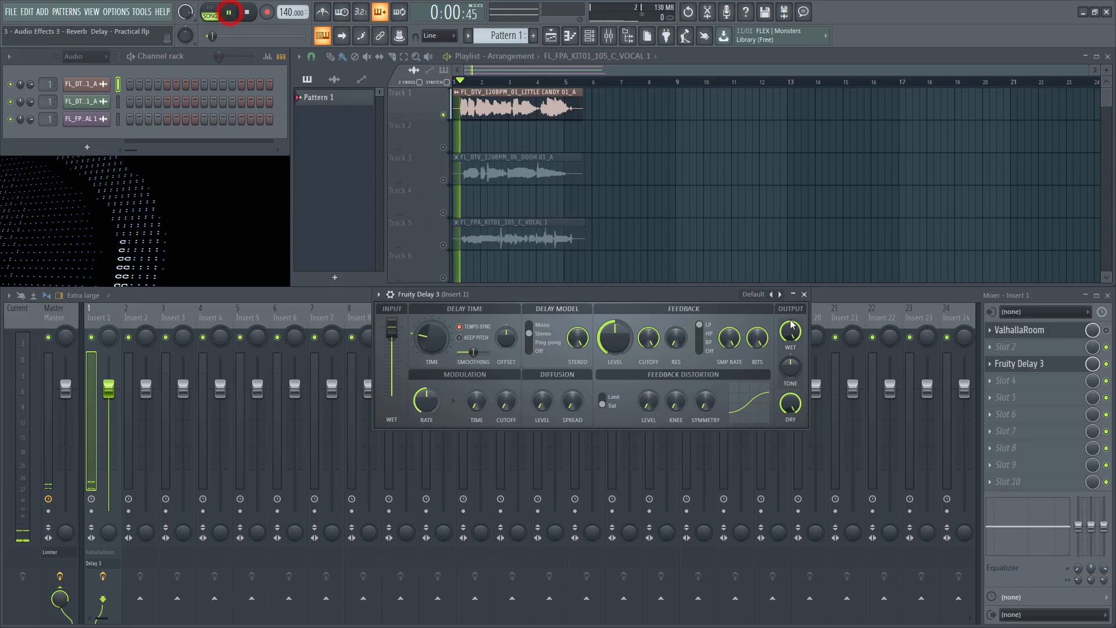
click(780, 294)
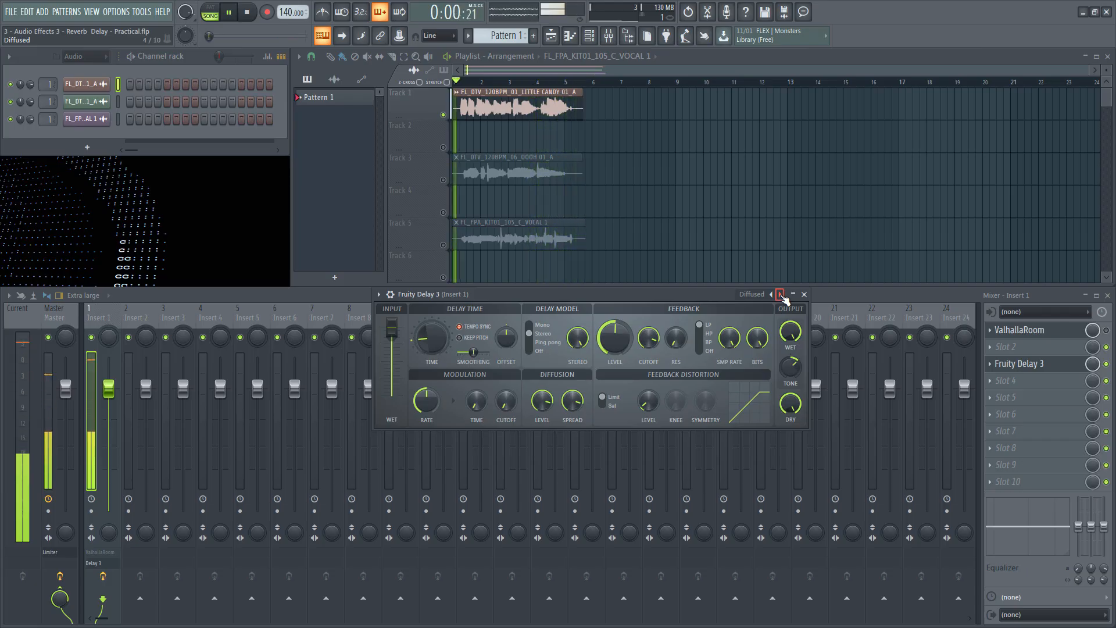
click(780, 295)
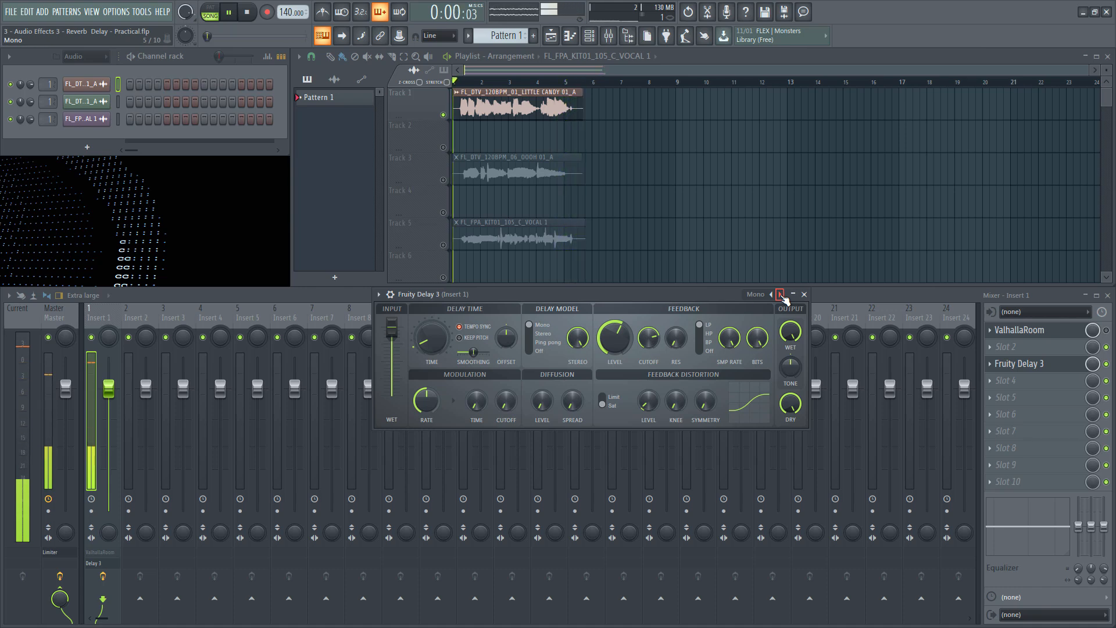
Solo the Track 3 vocal during playback and go back through Fruity Delay 3's presets from Mono to Diffused, Default, Chorus and Bandpass.
right_click(444, 180)
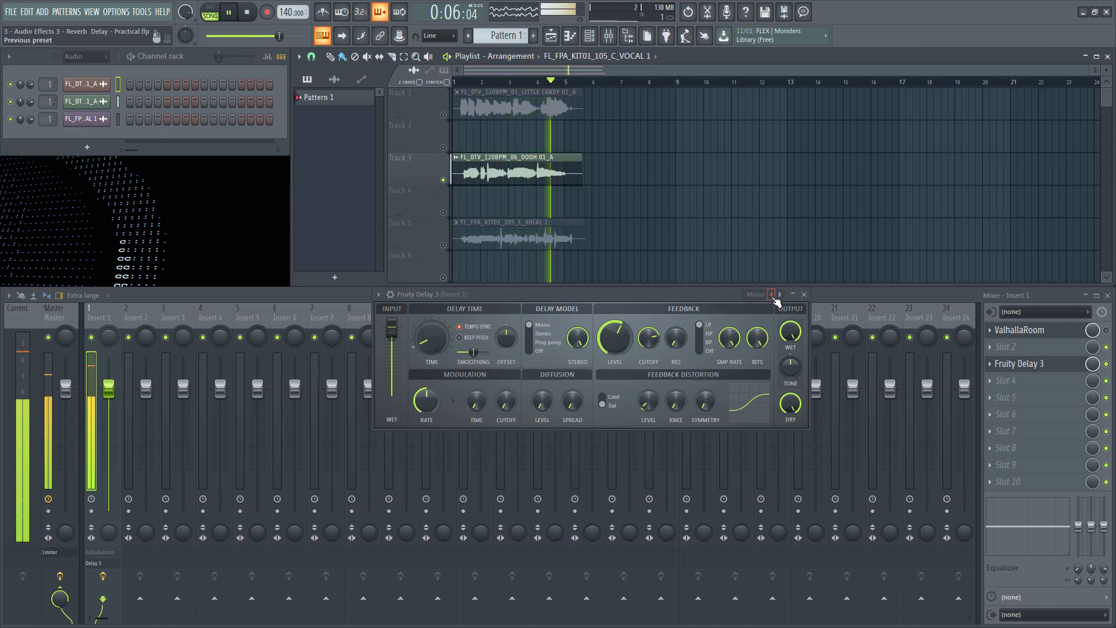
click(772, 295)
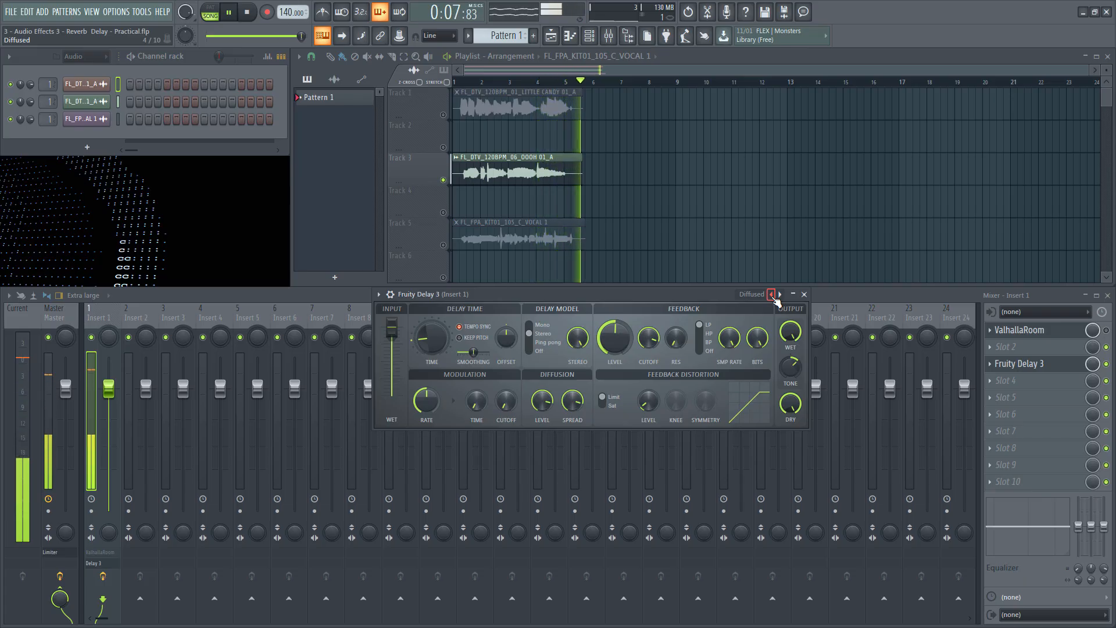
click(772, 294)
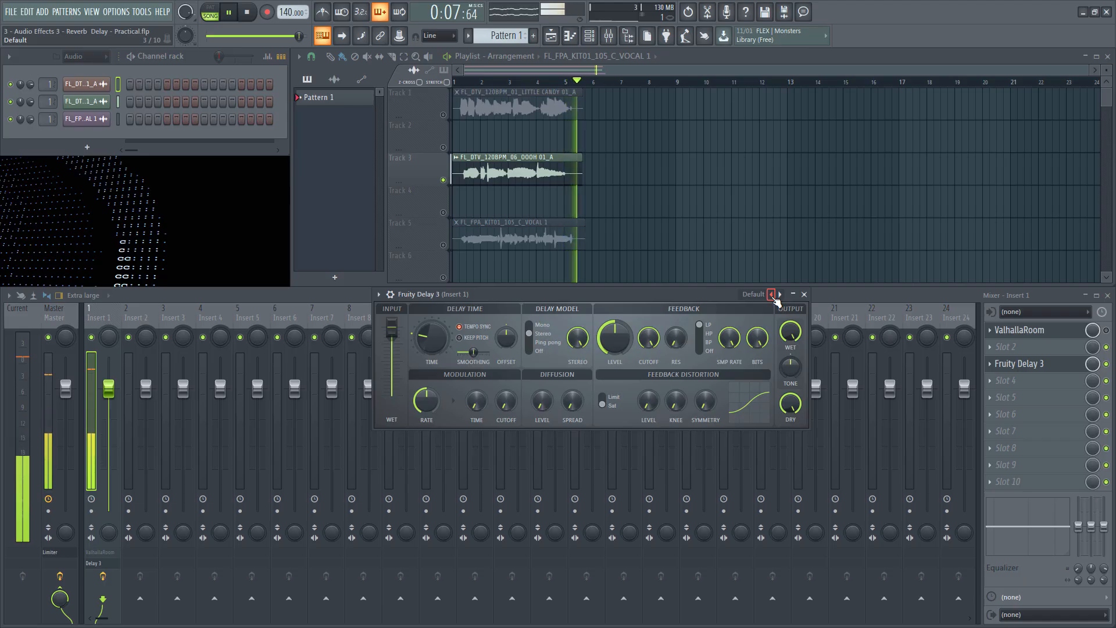
click(771, 294)
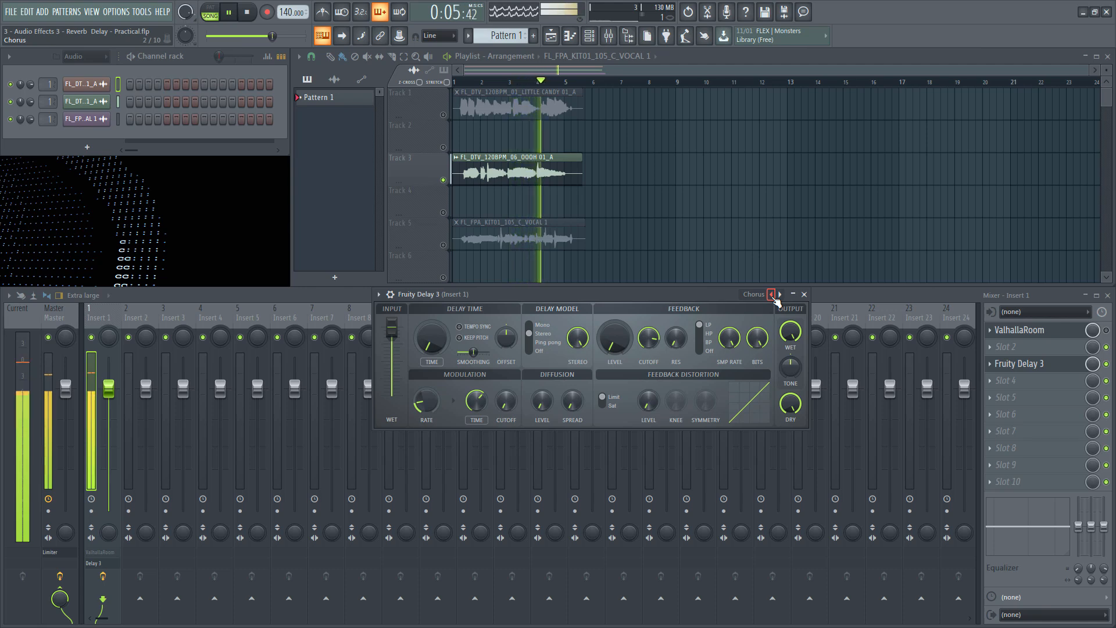
click(772, 295)
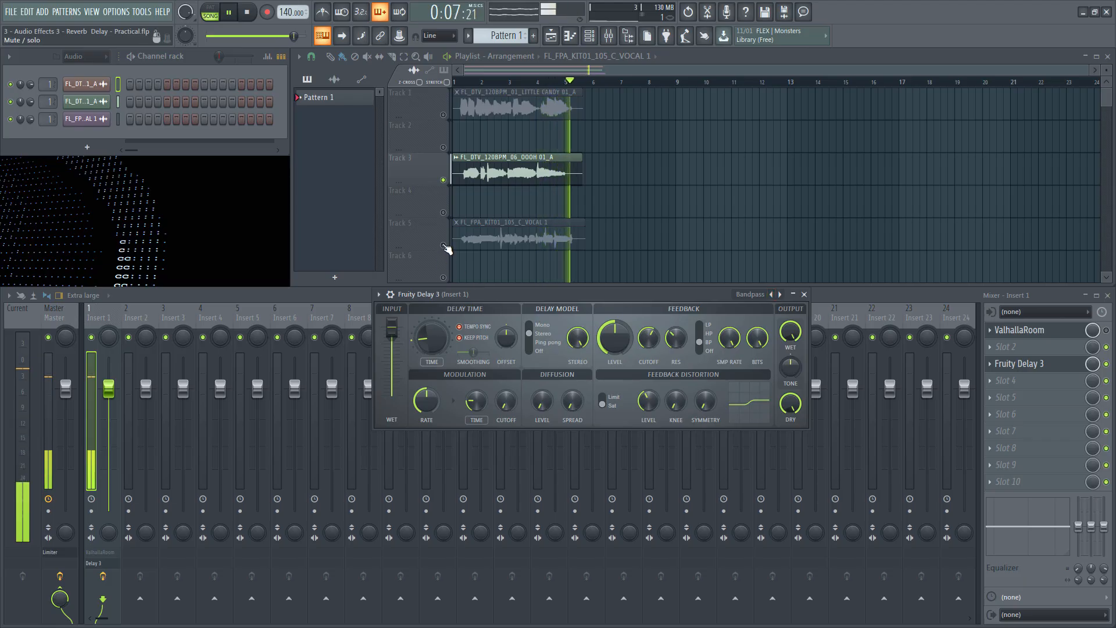
Solo the Track 5 vocal, compare its sound with Fruity Delay 3 bypassed and enabled, and stop playback.
right_click(443, 246)
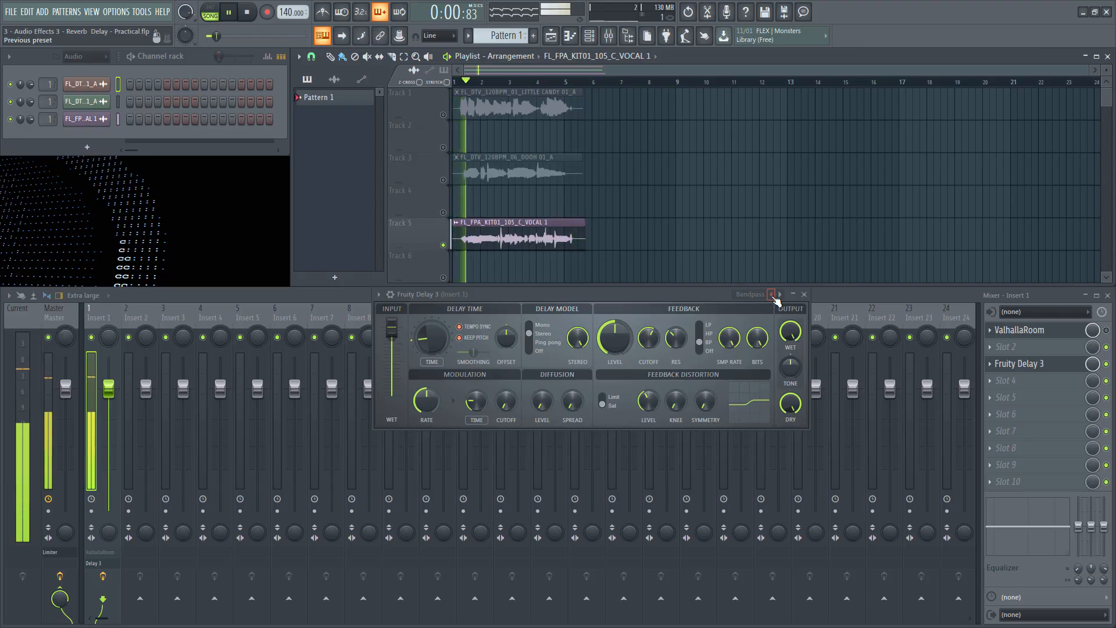
click(1107, 364)
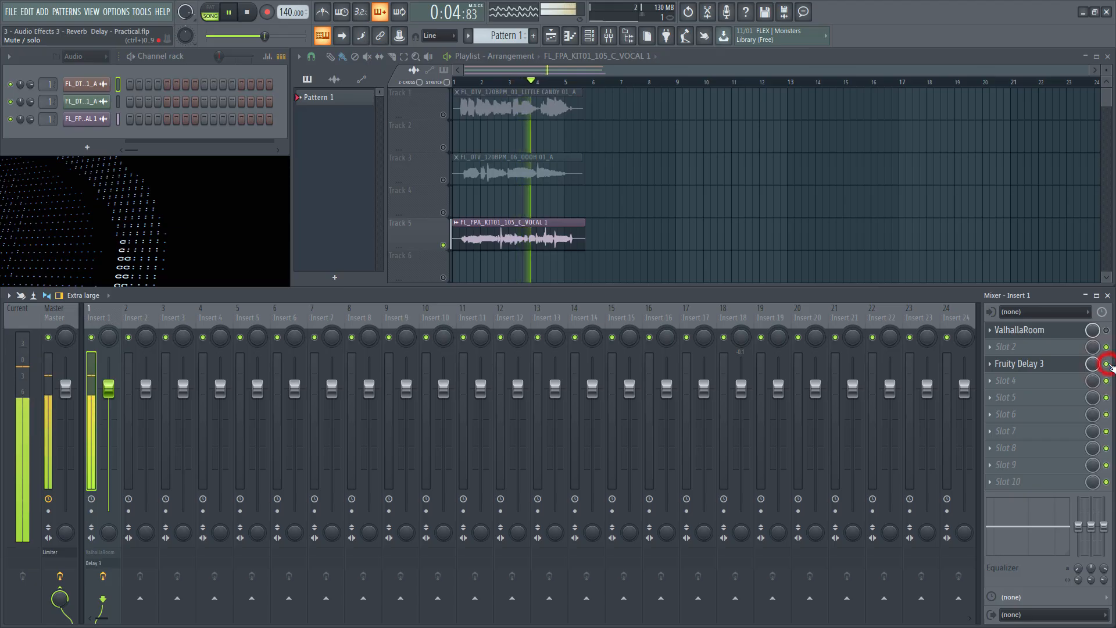
click(1105, 364)
click(1046, 364)
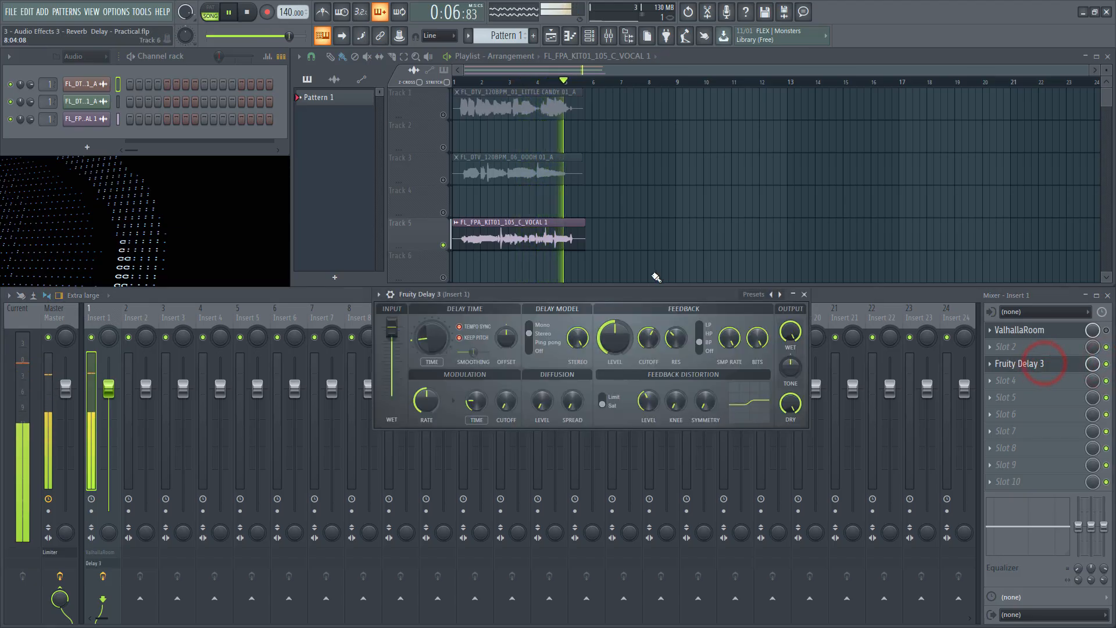
drag(642, 296, 645, 296)
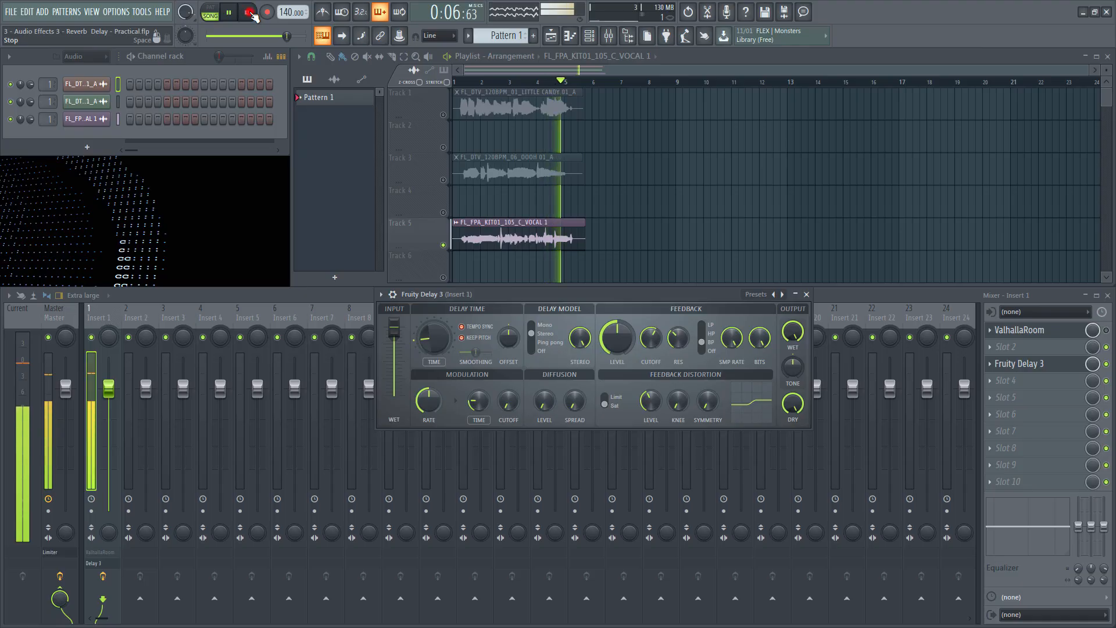
click(252, 15)
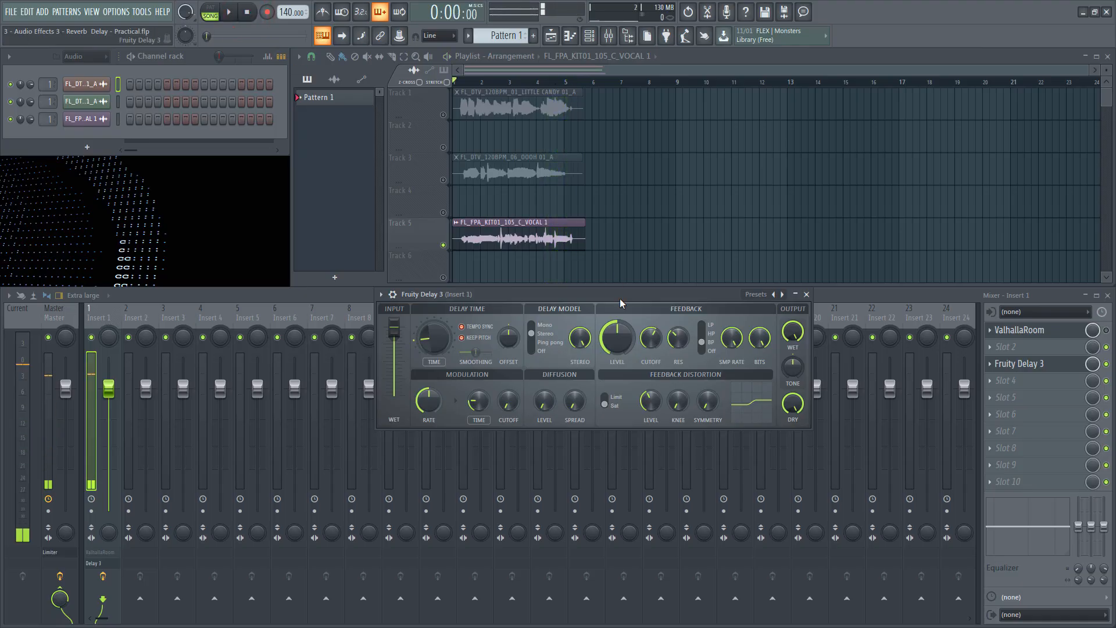
Solo the Track 1 vocal and re-enable ValhallaRoom in slot 1 of Insert 1.
drag(620, 303, 368, 301)
right_click(444, 115)
click(451, 120)
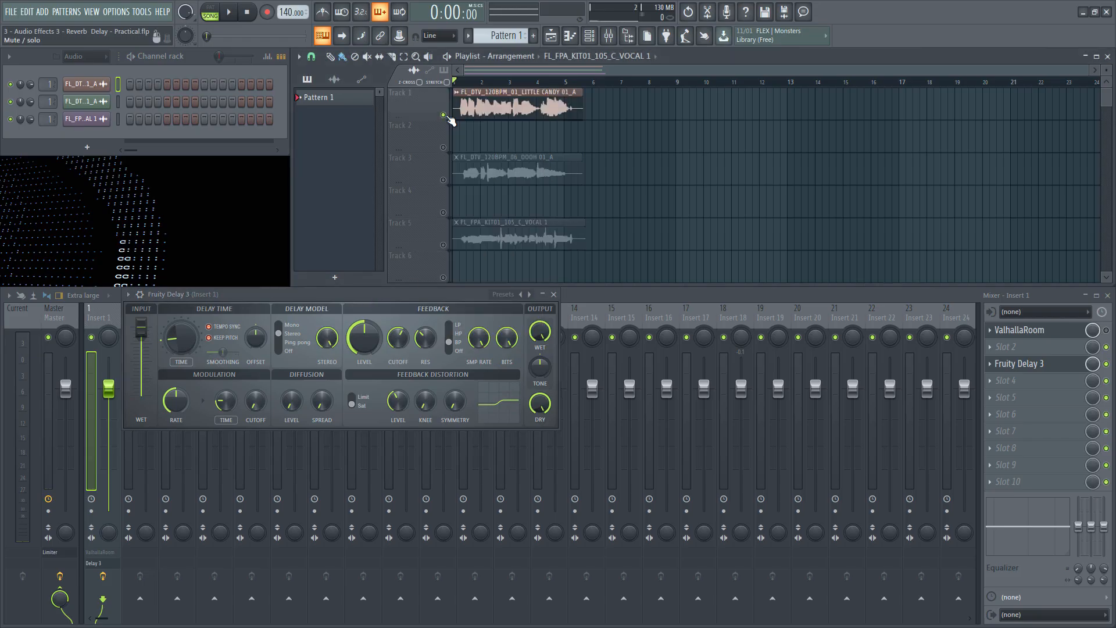
click(1104, 330)
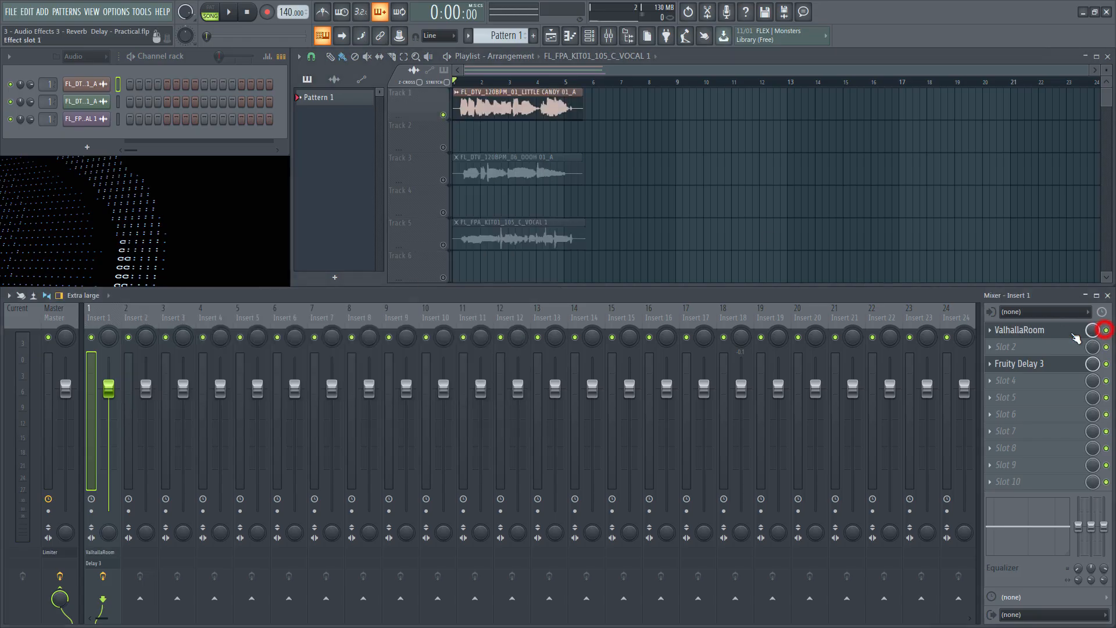
Arrange the Fruity Delay 3 and ValhallaRoom windows side by side, with both detached so they stay open together.
click(1046, 331)
click(1021, 365)
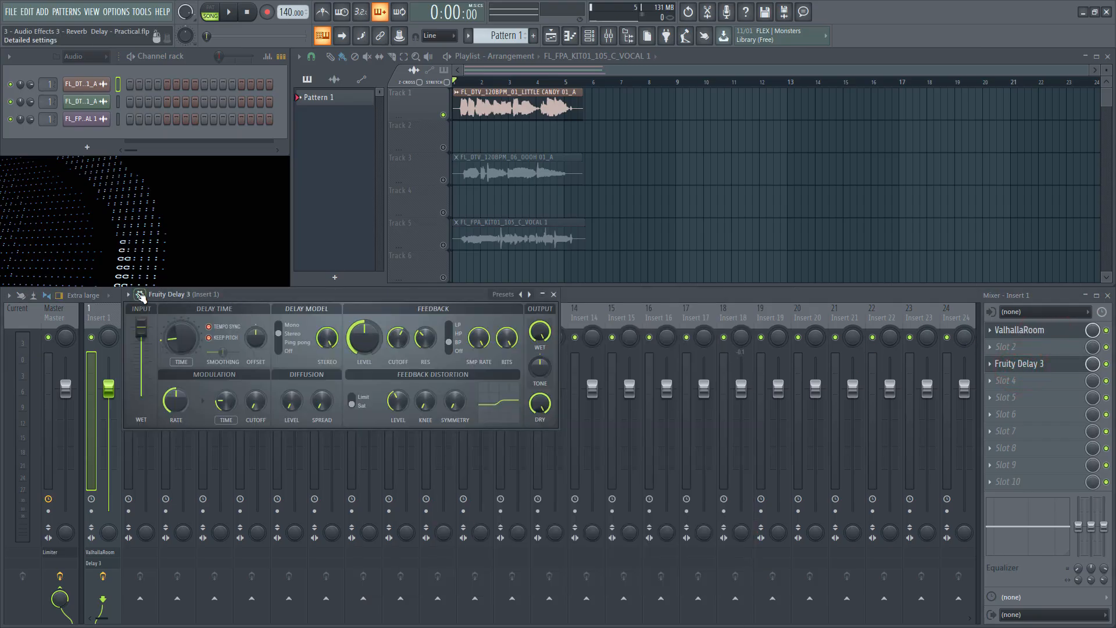
click(141, 294)
click(146, 534)
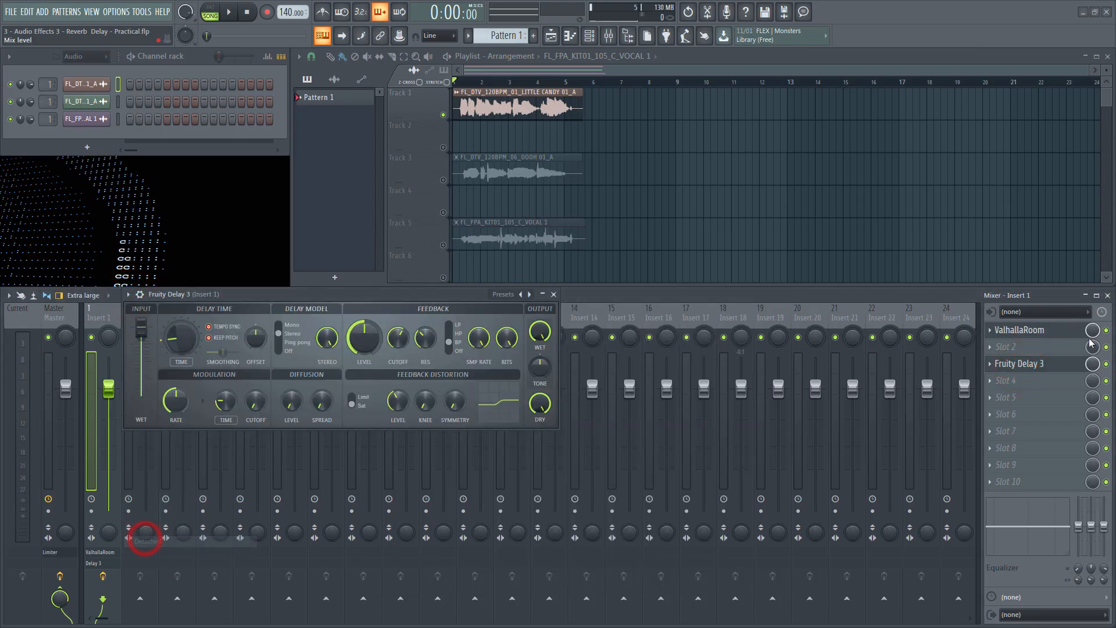
click(1054, 331)
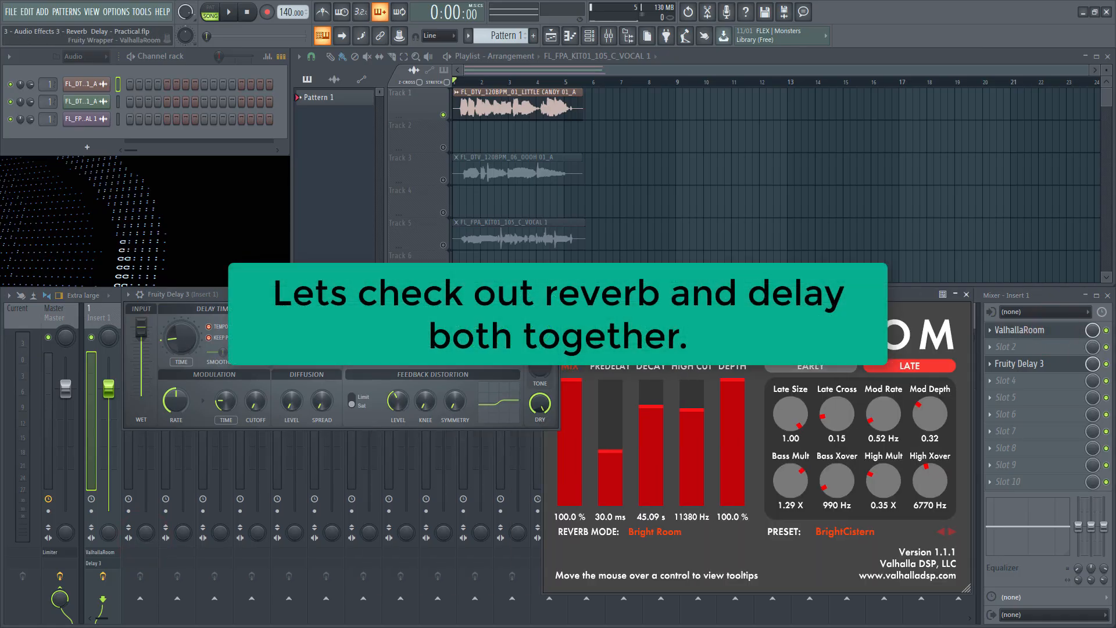
mouse_move(349, 295)
mouse_down()
mouse_move(307, 297)
mouse_move(334, 300)
mouse_up()
drag(453, 297, 451, 292)
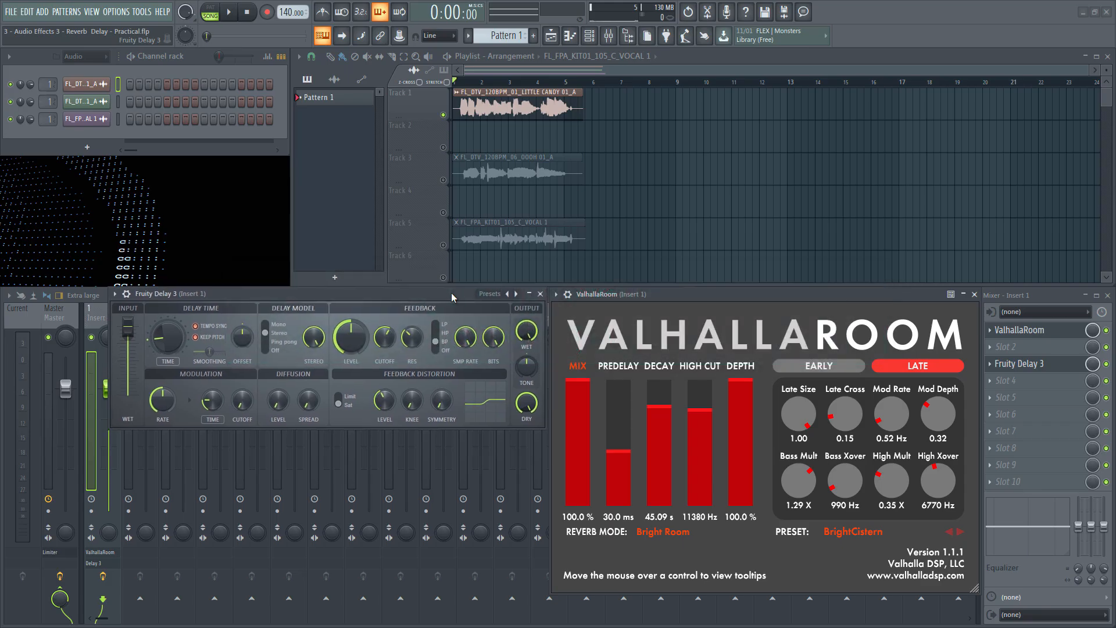
click(556, 294)
click(593, 538)
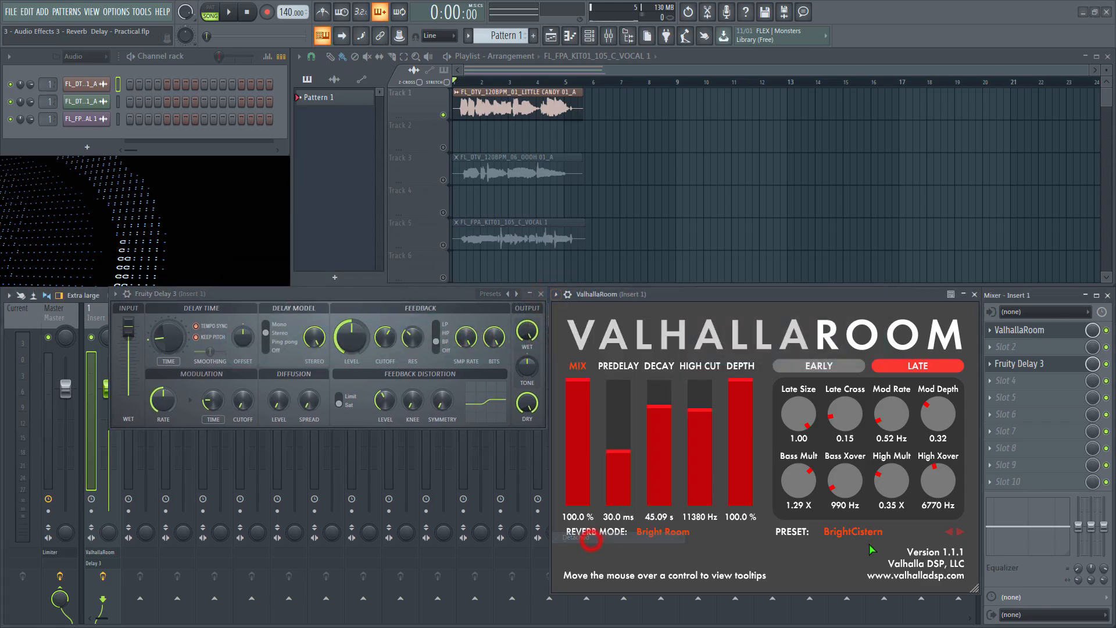
Load ValhallaRoom's A_Plate preset from Plates and play the Track 1 vocal through both effects.
click(860, 532)
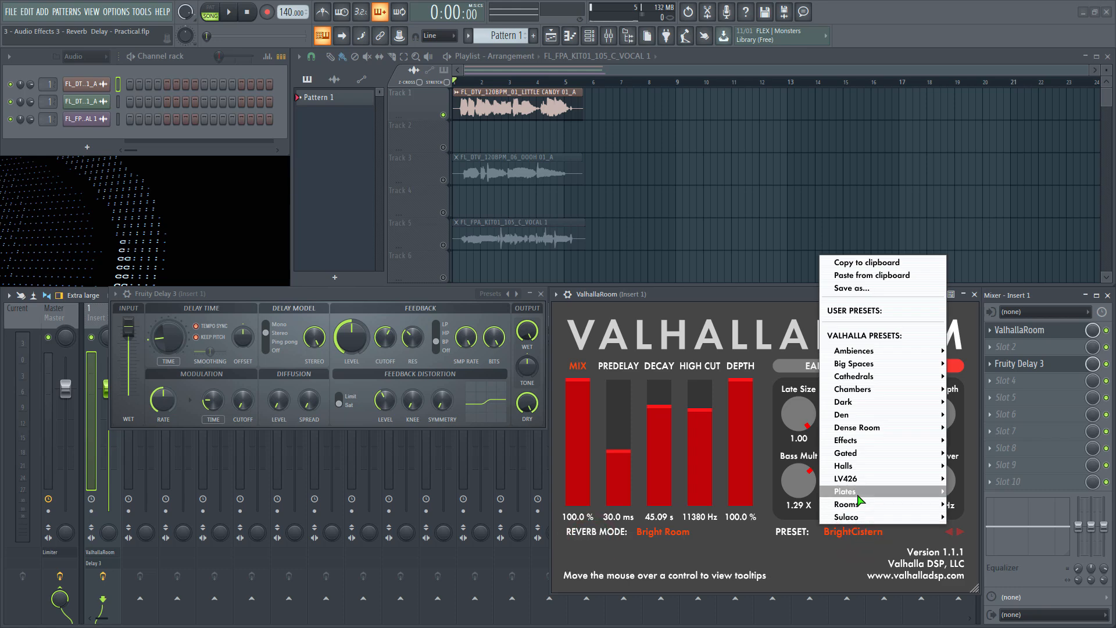
mouse_move(858, 496)
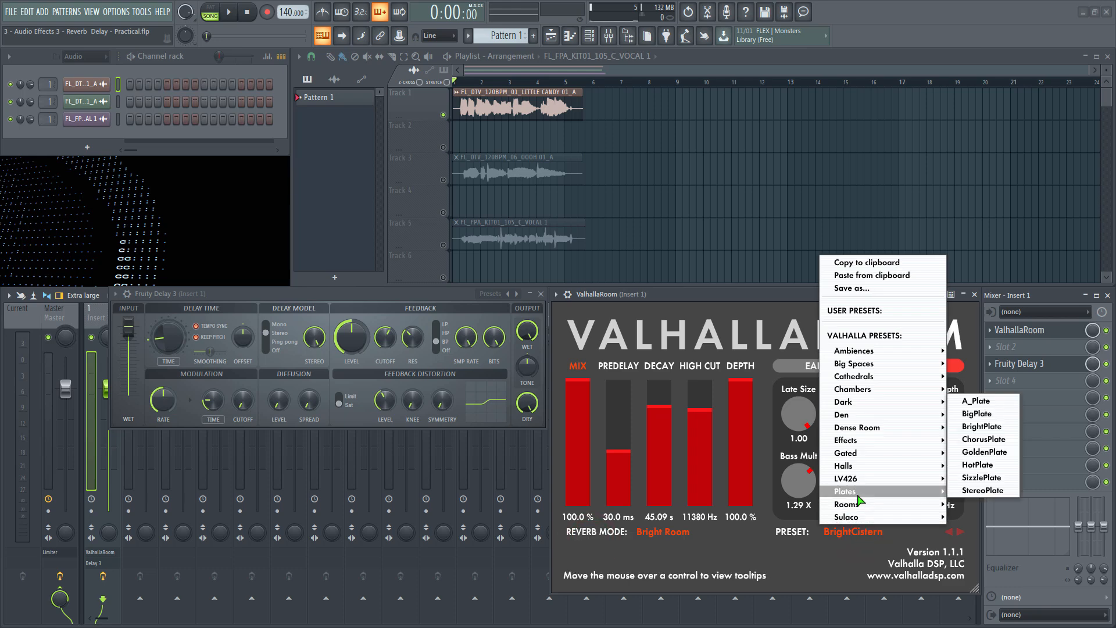
click(981, 400)
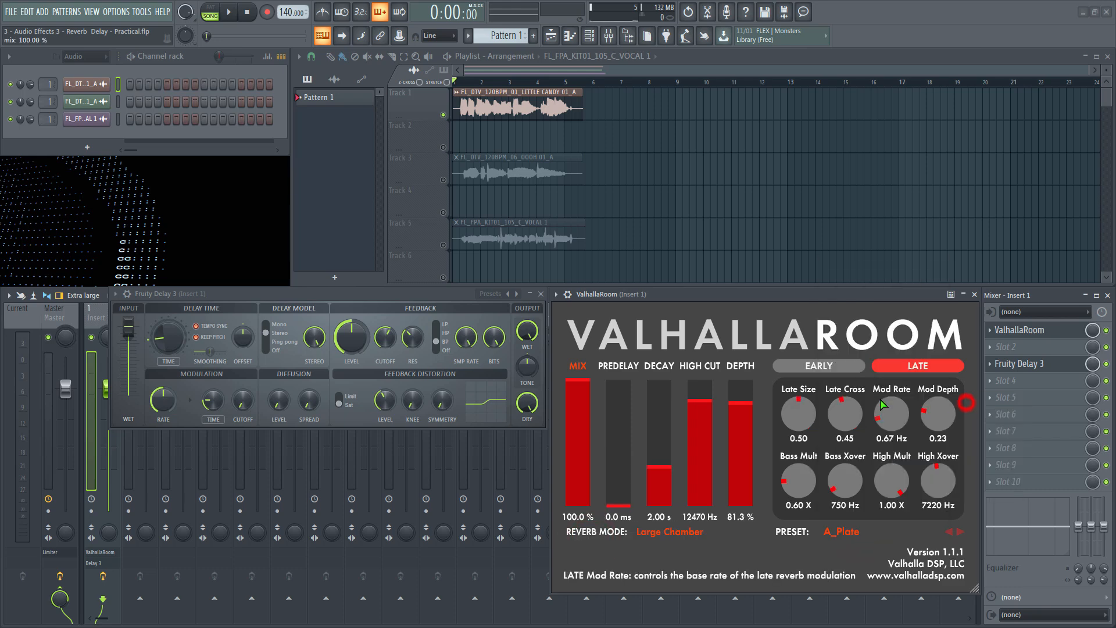
click(233, 14)
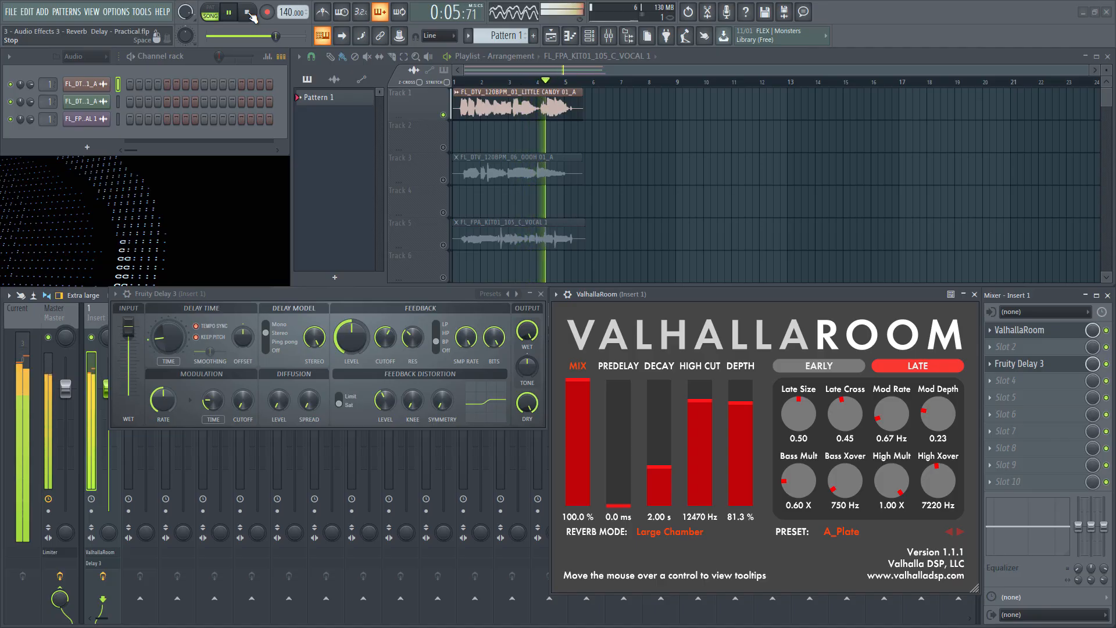
Solo the Track 3 vocal during playback and switch Fruity Delay 3 to its Tape preset.
right_click(443, 181)
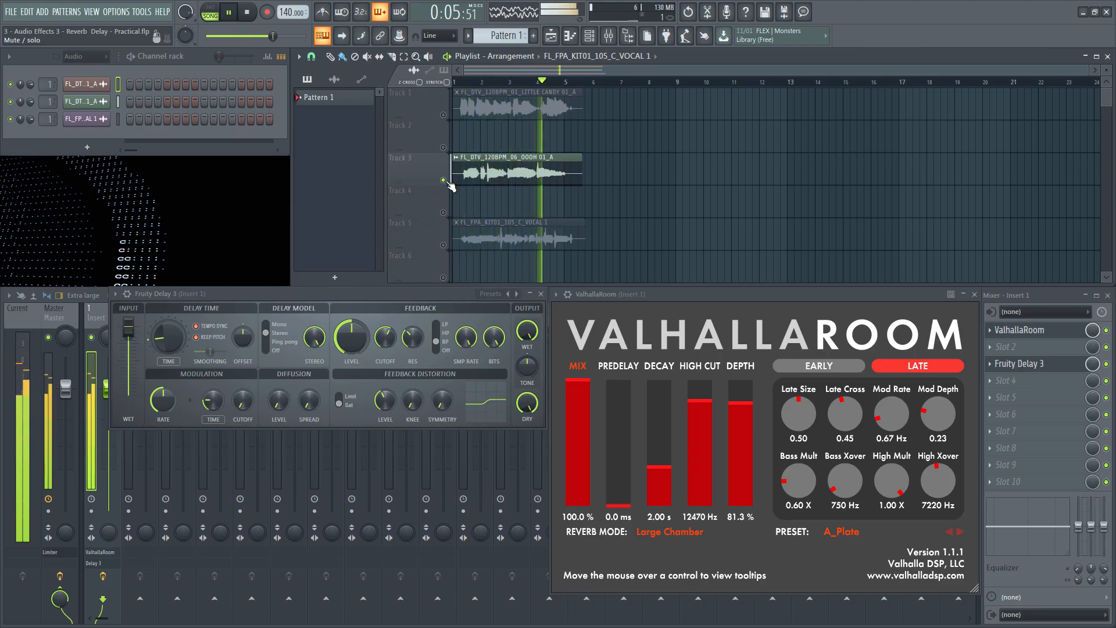
click(507, 294)
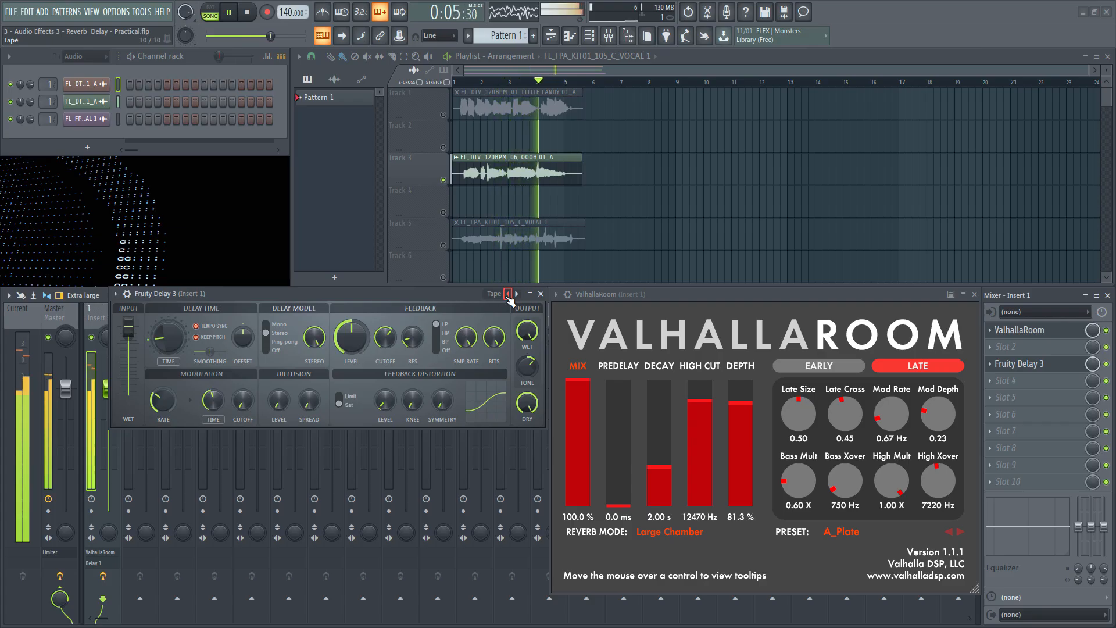
Solo the Track 5 vocal, compare the A_Plate reverb with and without Fruity Delay 3, and stop playback.
click(444, 245)
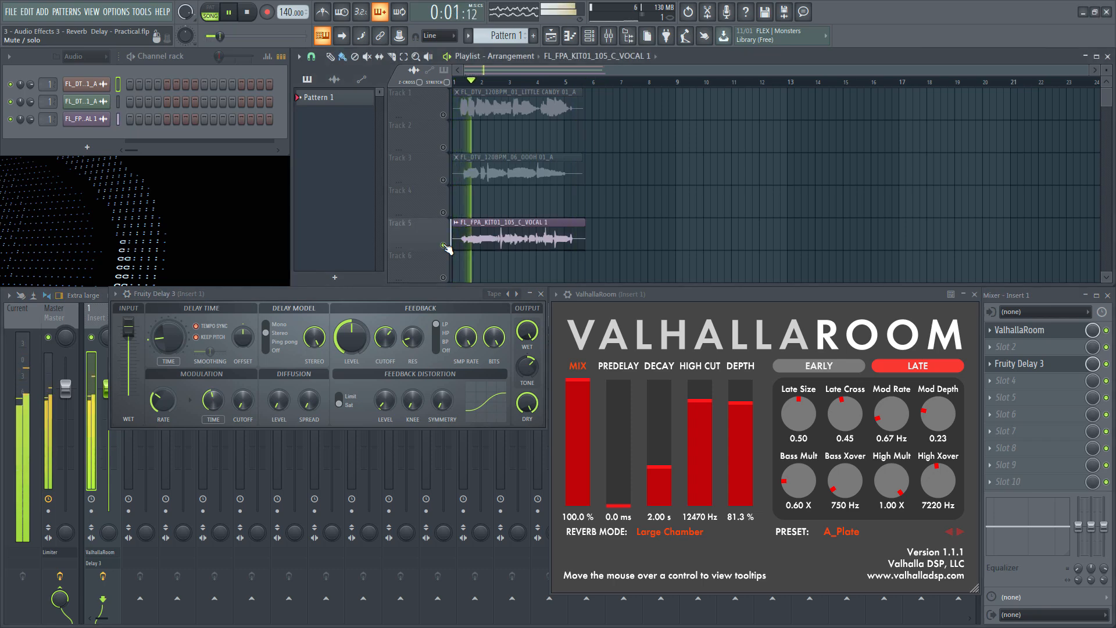
click(1105, 364)
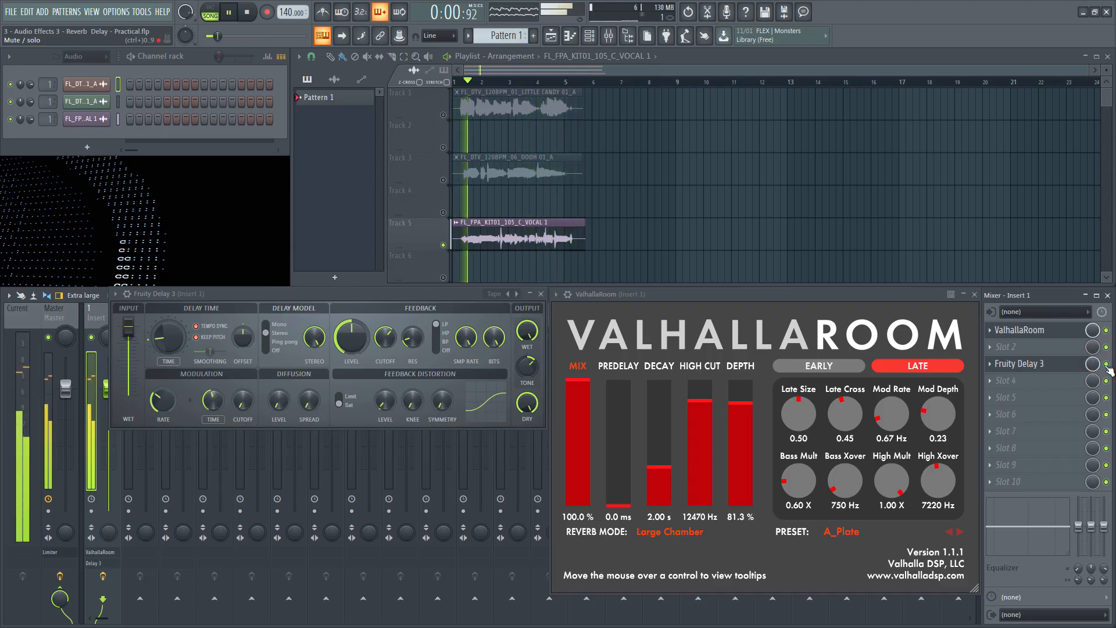
click(1106, 365)
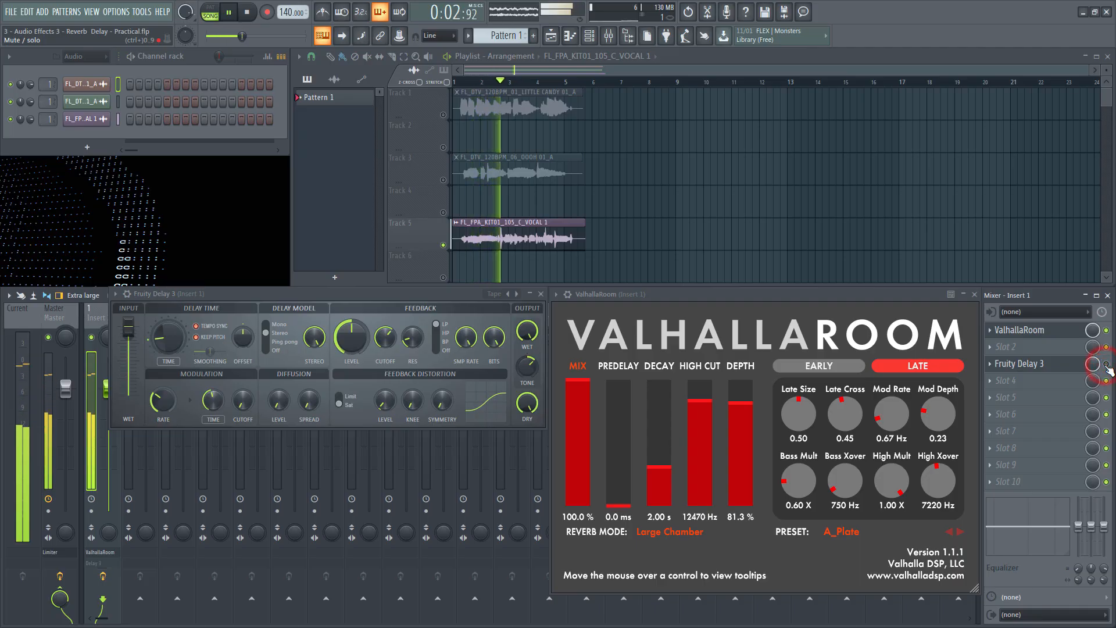
click(1106, 367)
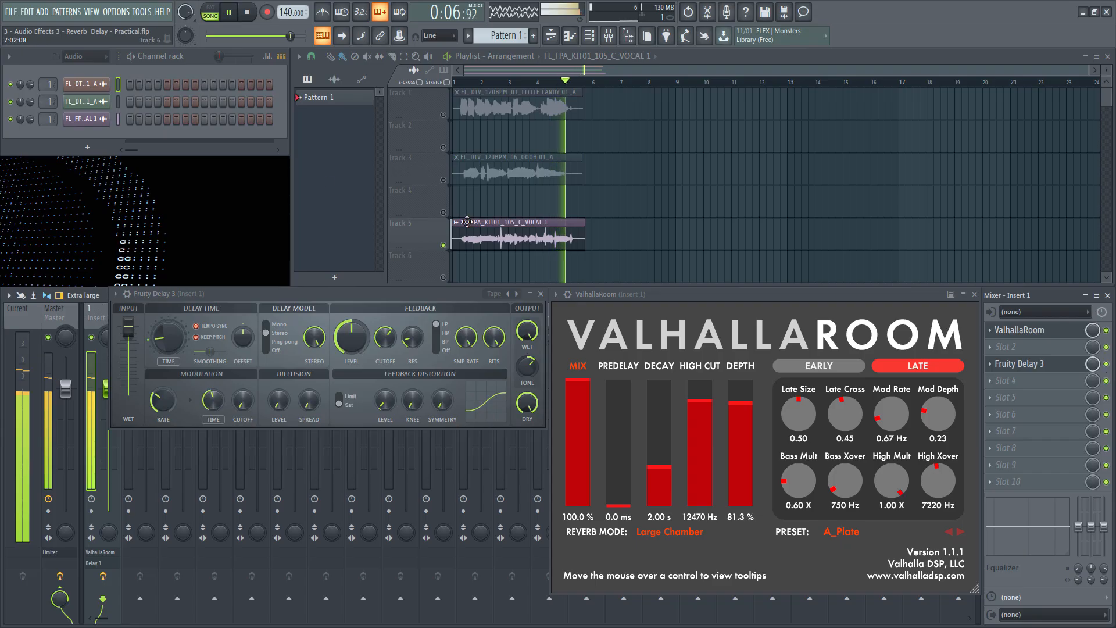
click(249, 13)
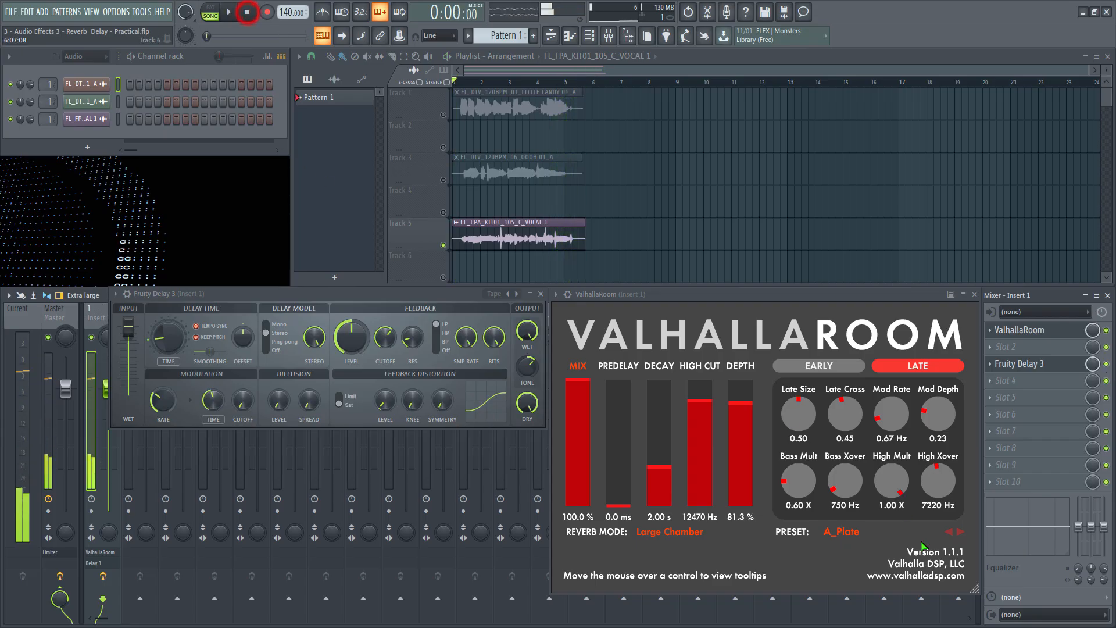
Load ValhallaRoom's LargeWoodRoom preset from the Rooms category.
click(842, 530)
mouse_move(848, 503)
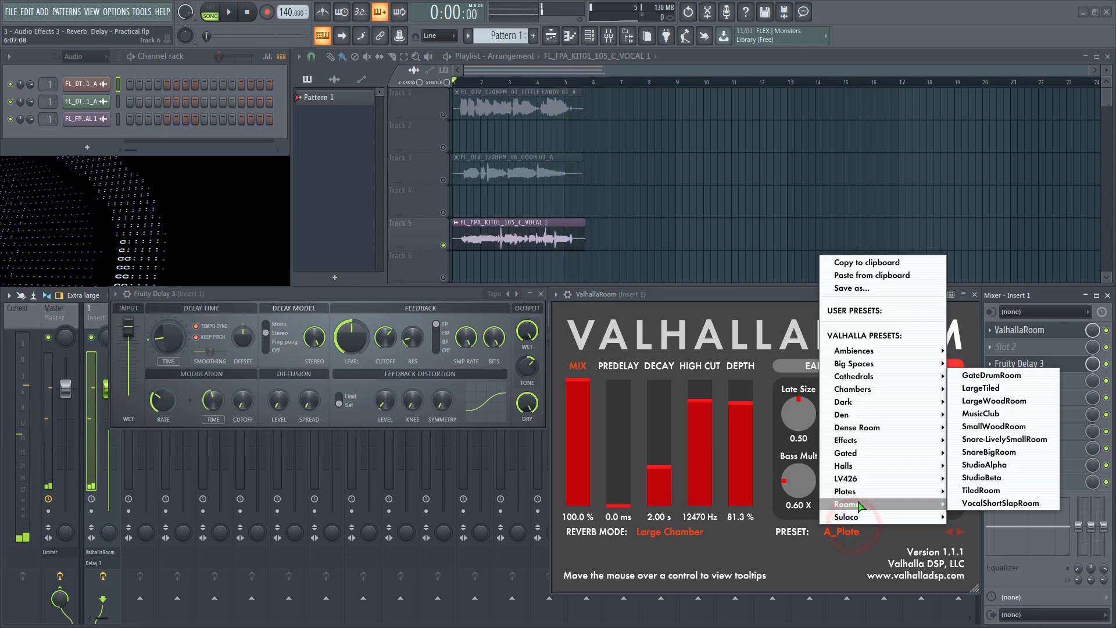
click(993, 387)
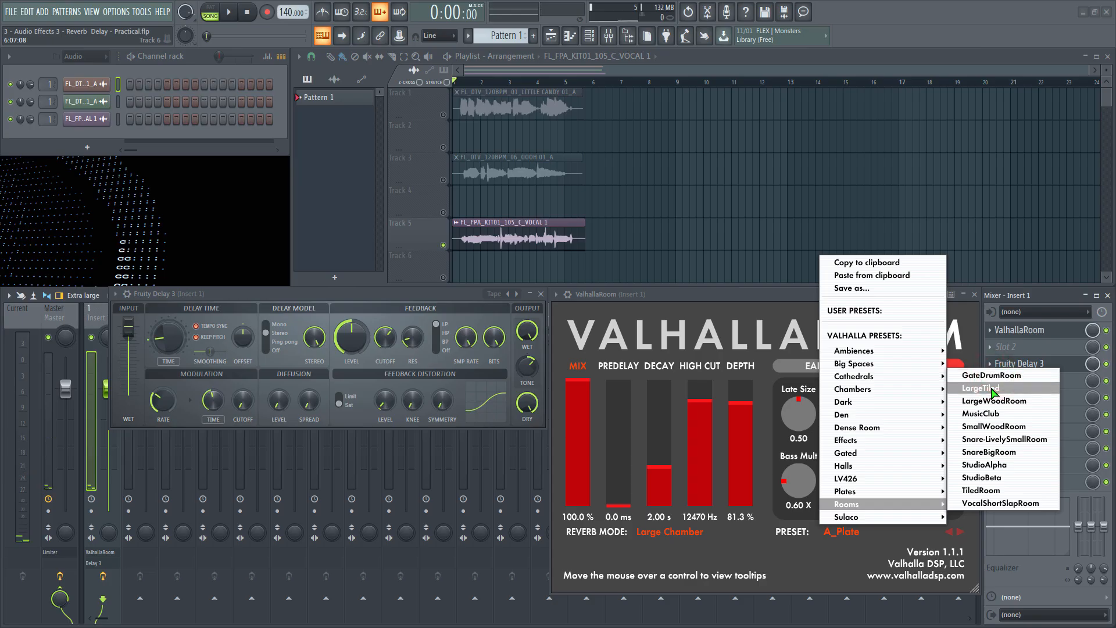
click(992, 400)
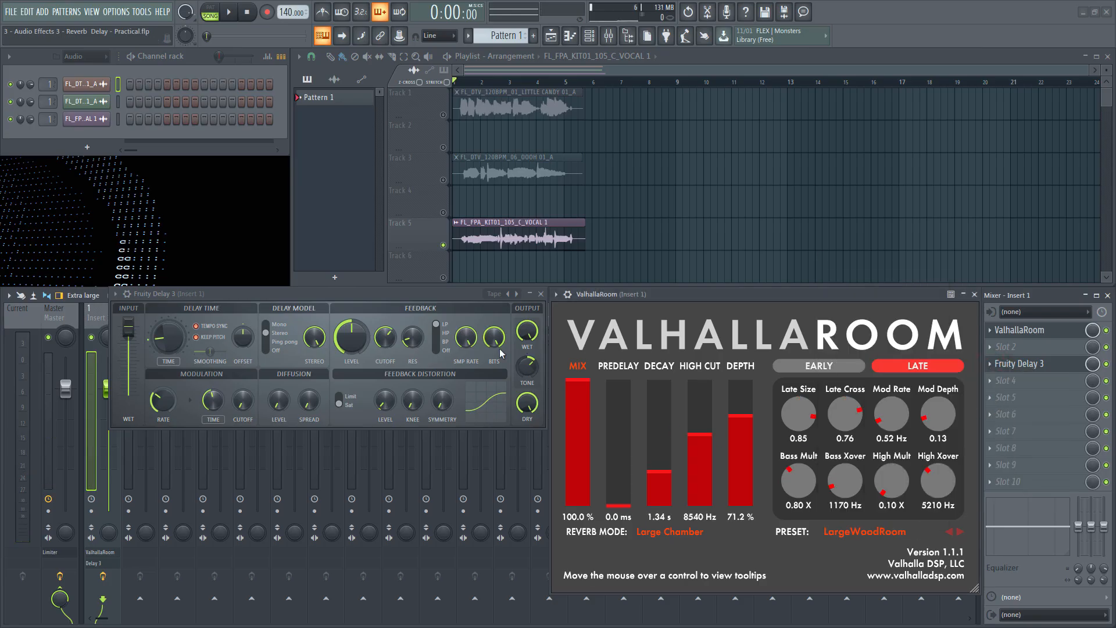
Play the soloed Track 1 vocal, switching ValhallaRoom off and on repeatedly and toggling Fruity Delay 3 to compare the sound.
right_click(443, 115)
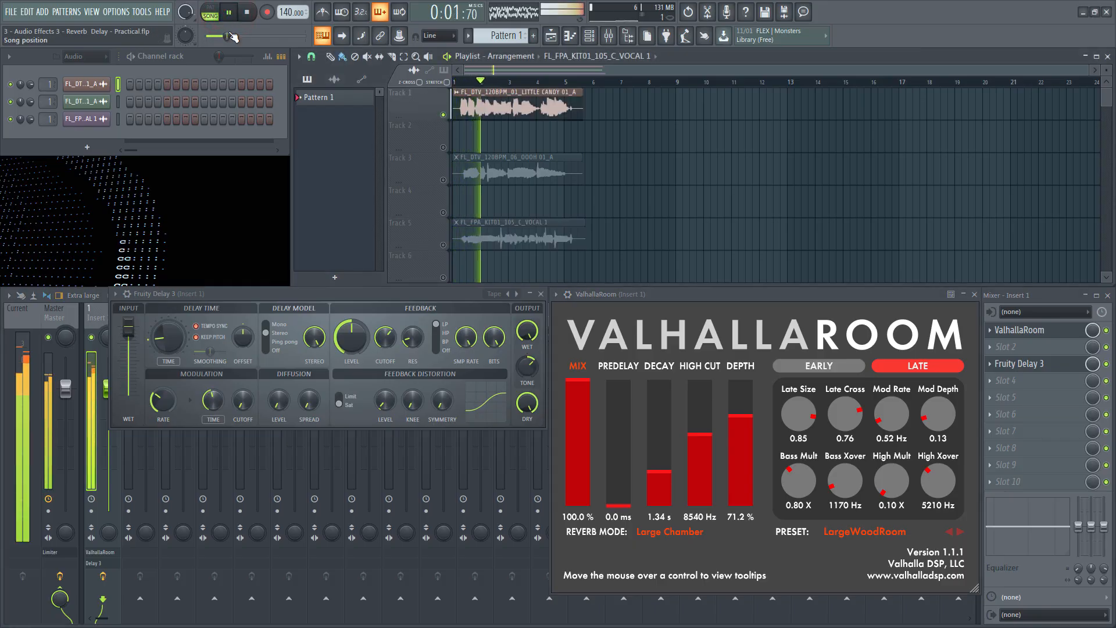
click(1107, 330)
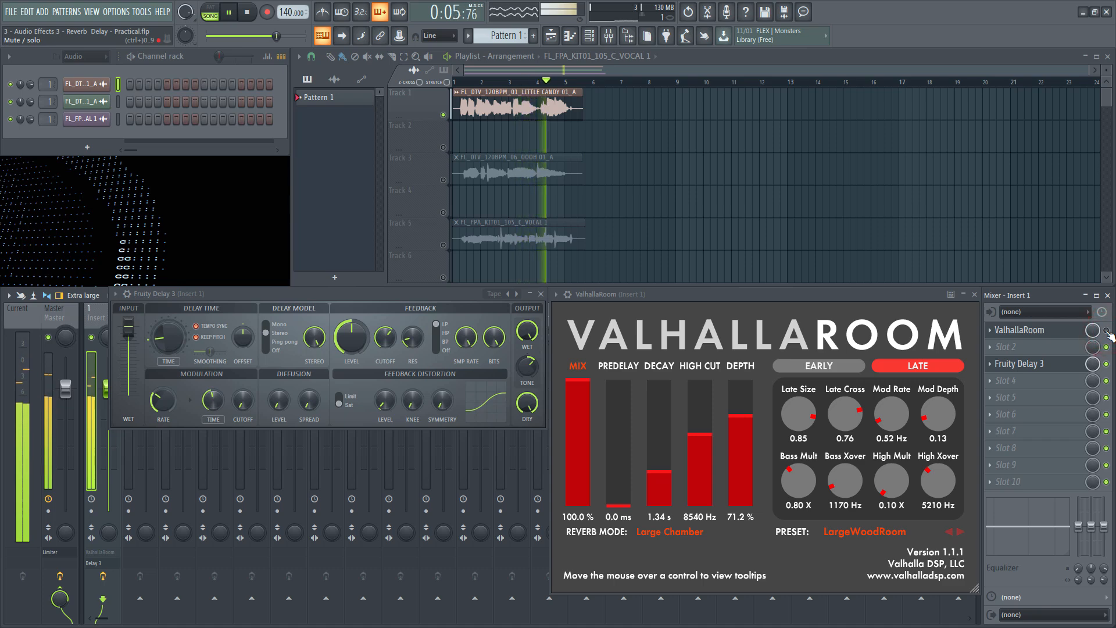
click(1106, 330)
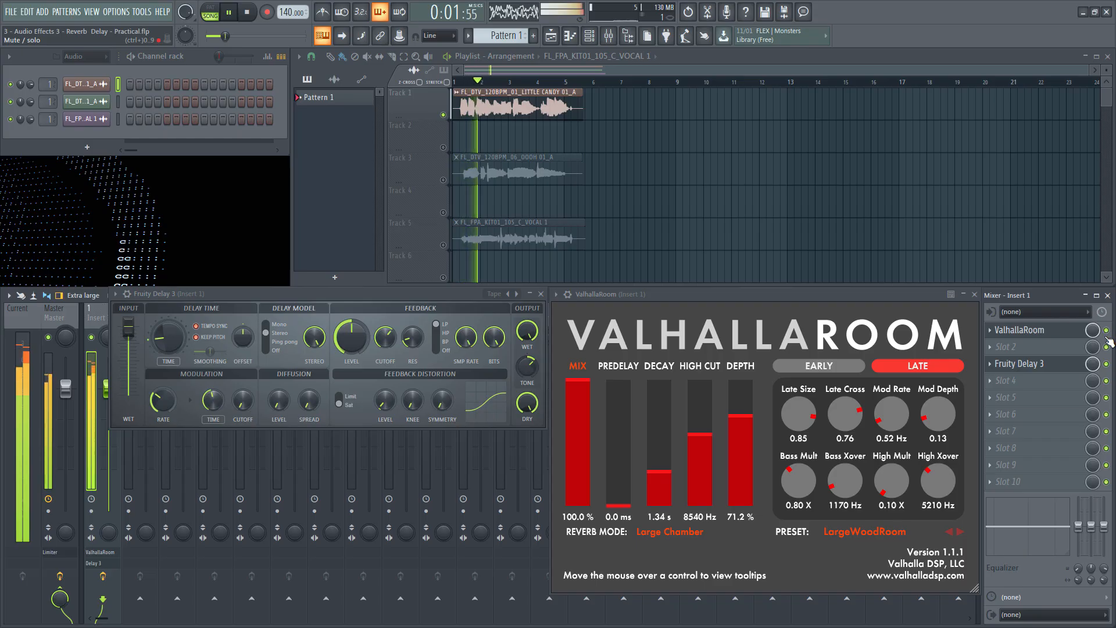
click(1106, 330)
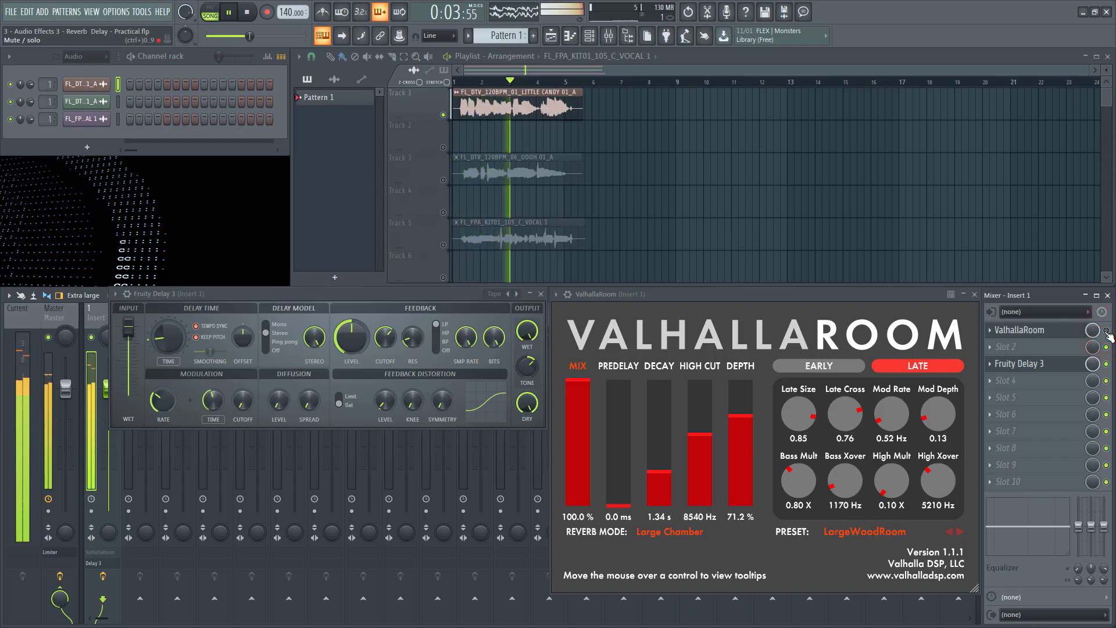
click(1106, 330)
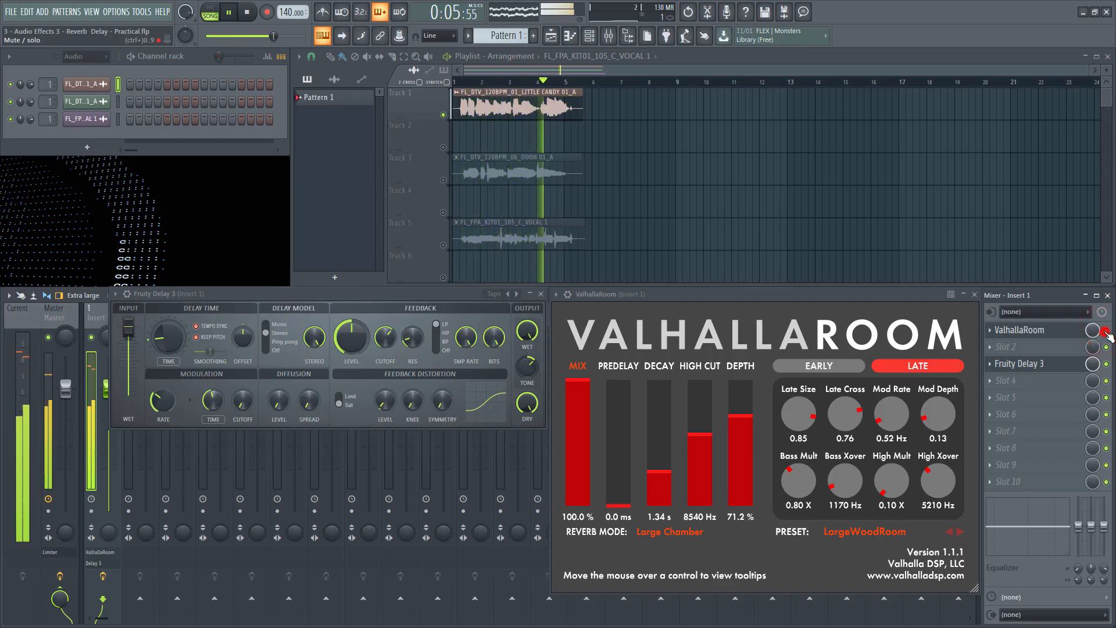
click(1107, 364)
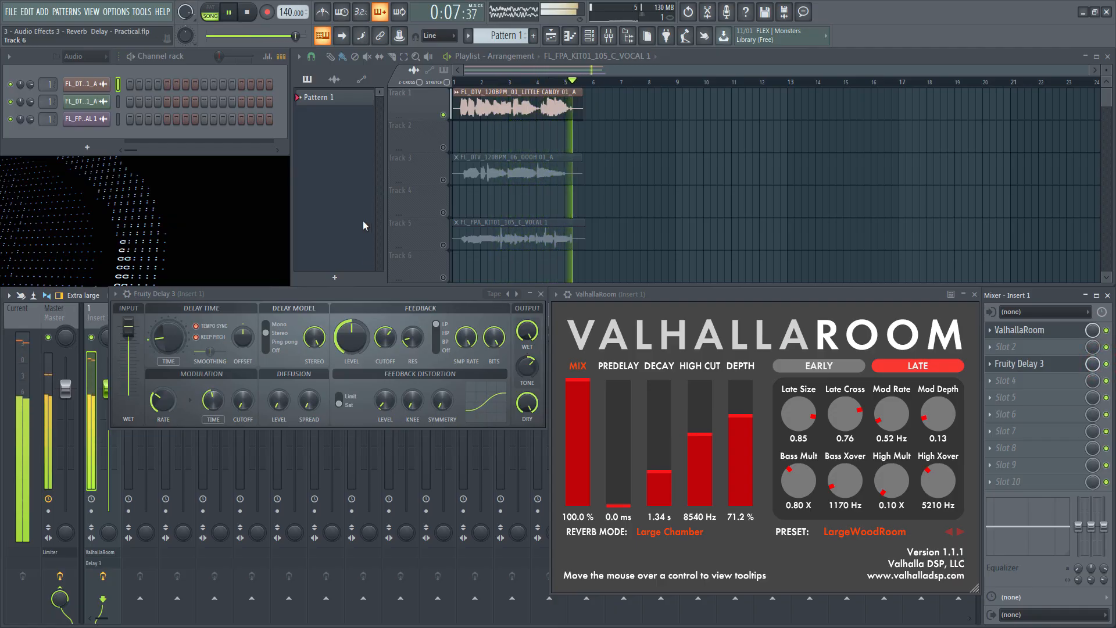
Solo the Track 3 vocal during playback and compare it with ValhallaRoom bypassed and re-enabled.
right_click(444, 180)
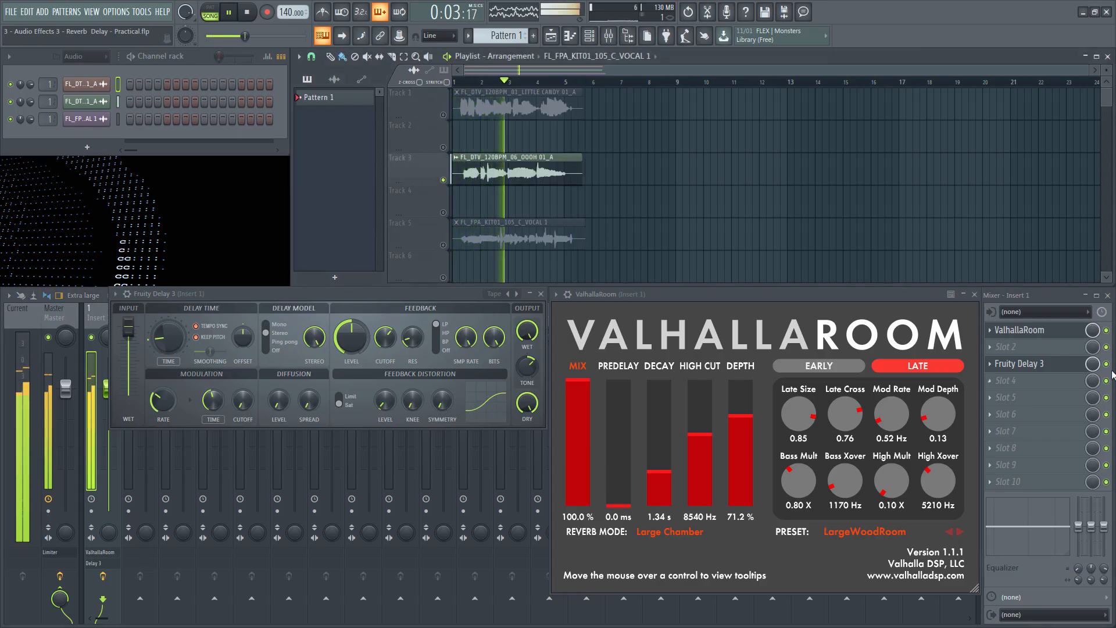
click(1106, 331)
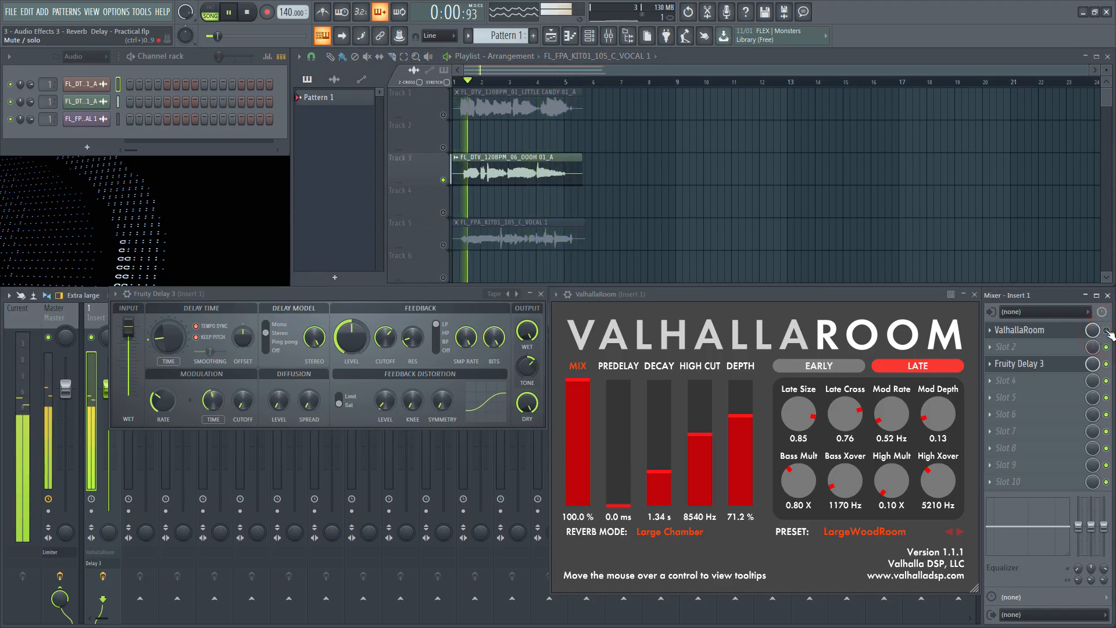
click(1107, 331)
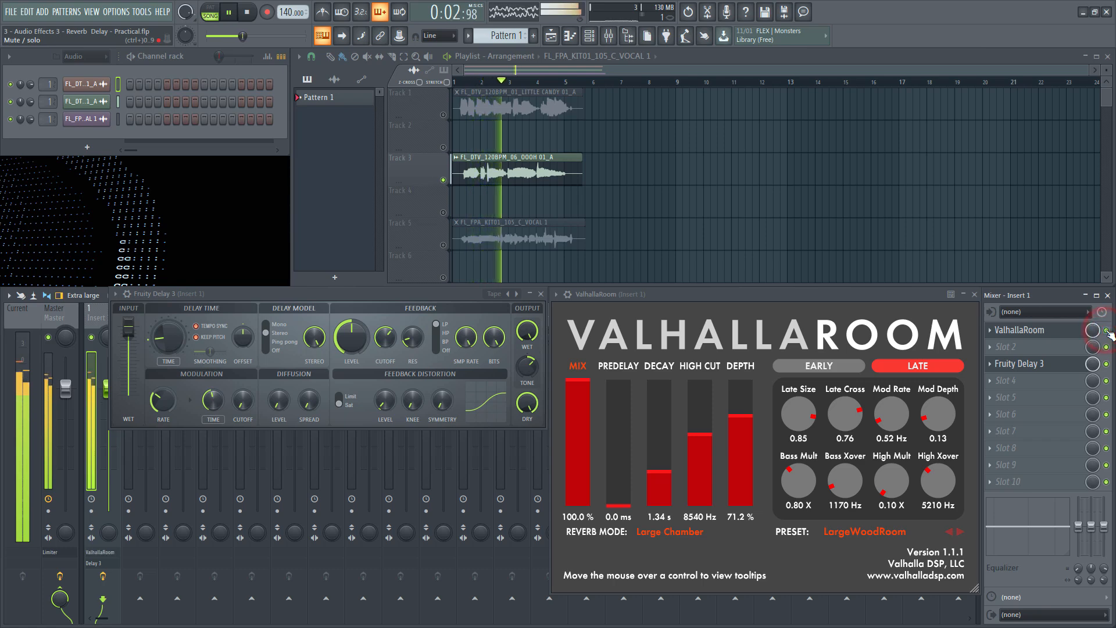
Re-enable Fruity Delay 3 on the Track 3 vocal, then solo Track 5 and compare it with each effect bypassed before stopping playback.
click(1106, 365)
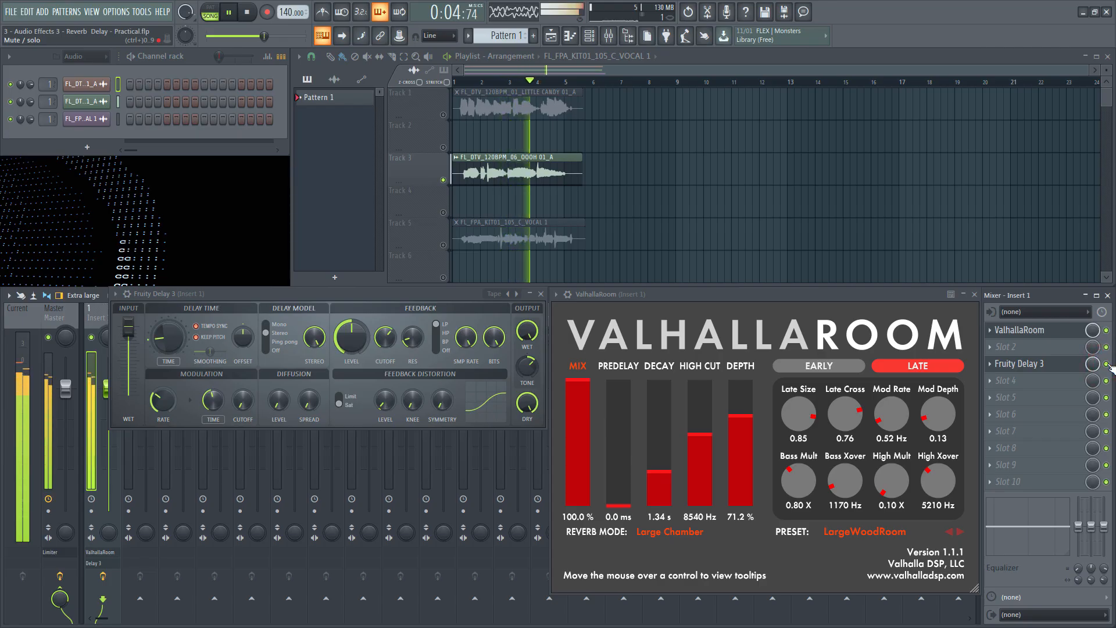
ctrl+click(443, 245)
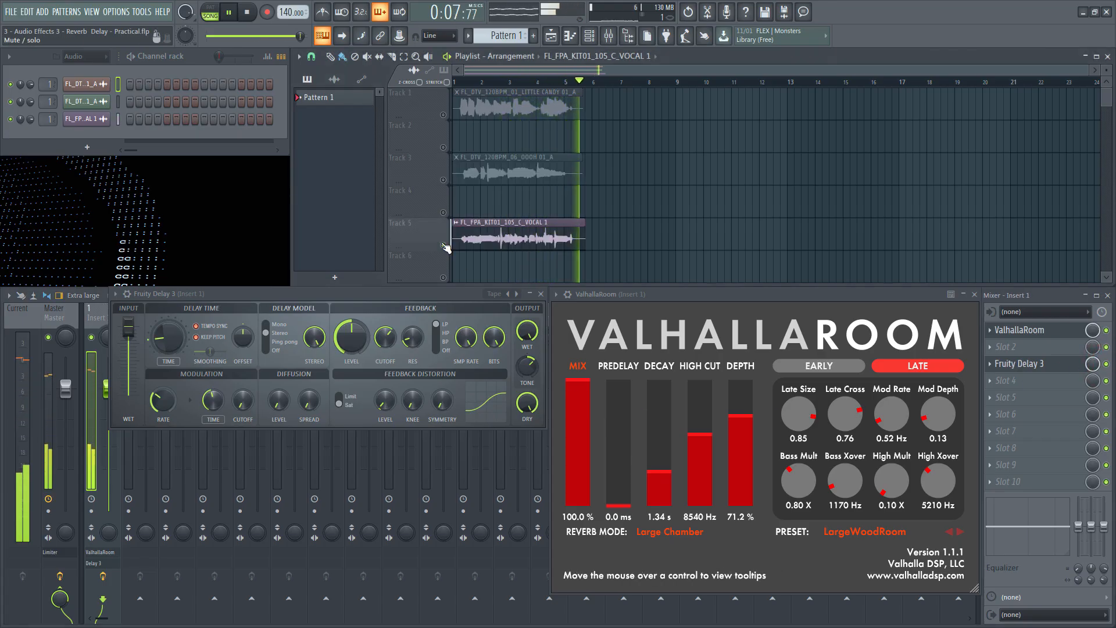
click(1106, 330)
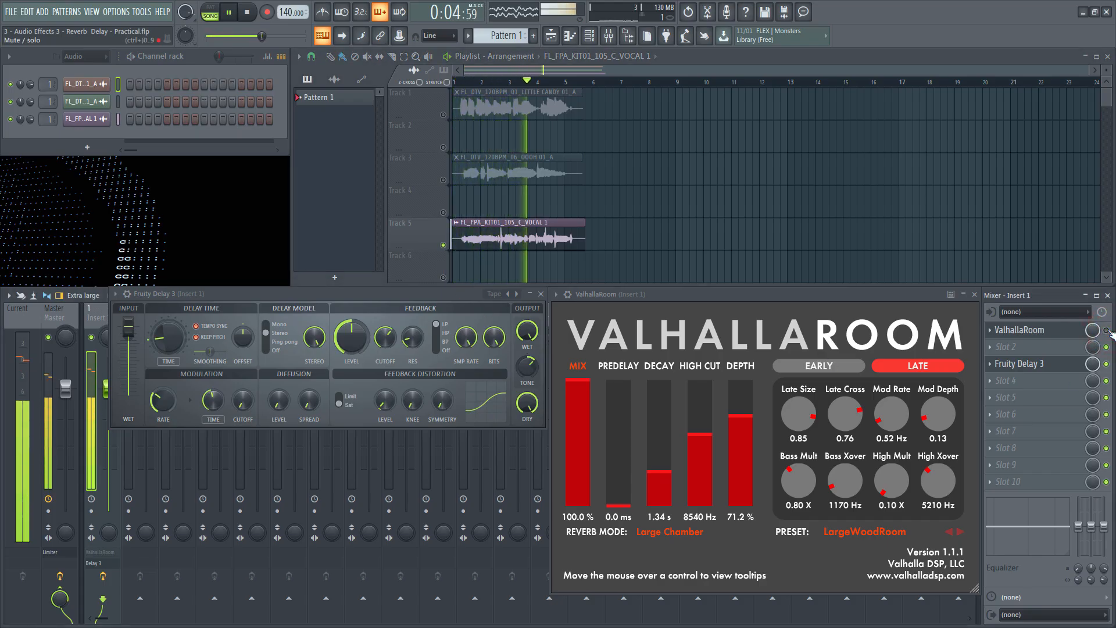
click(1107, 331)
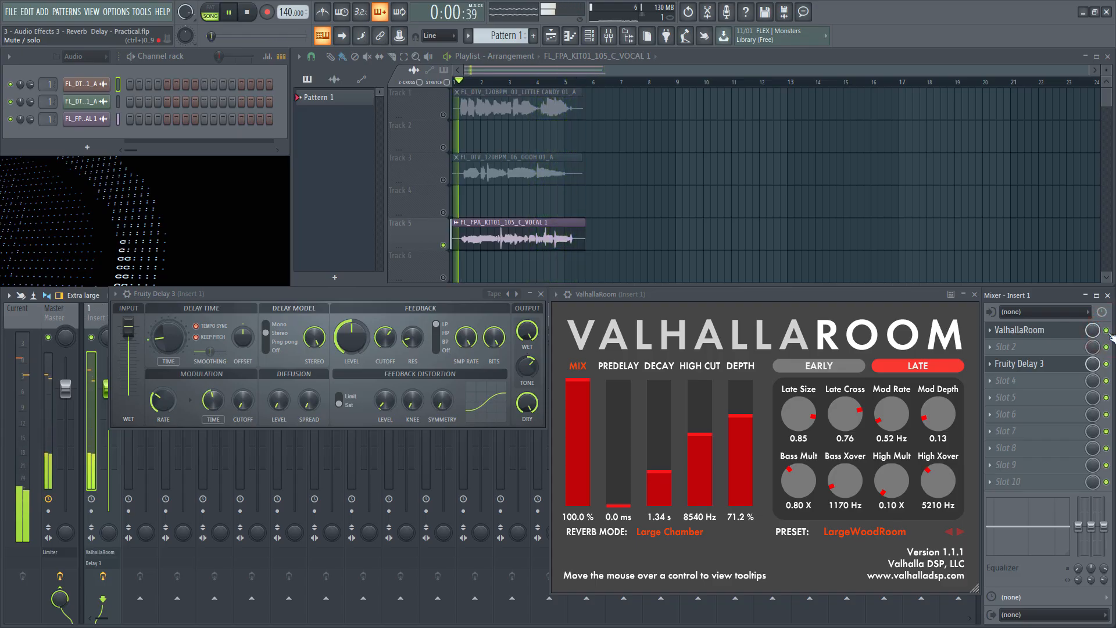
click(1107, 364)
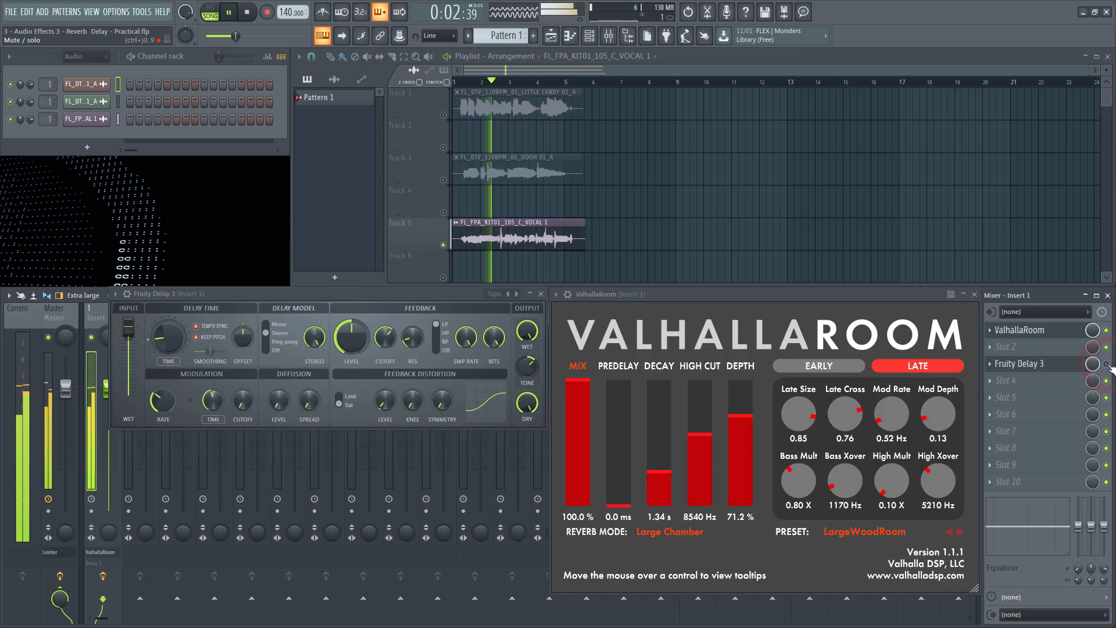
click(1107, 364)
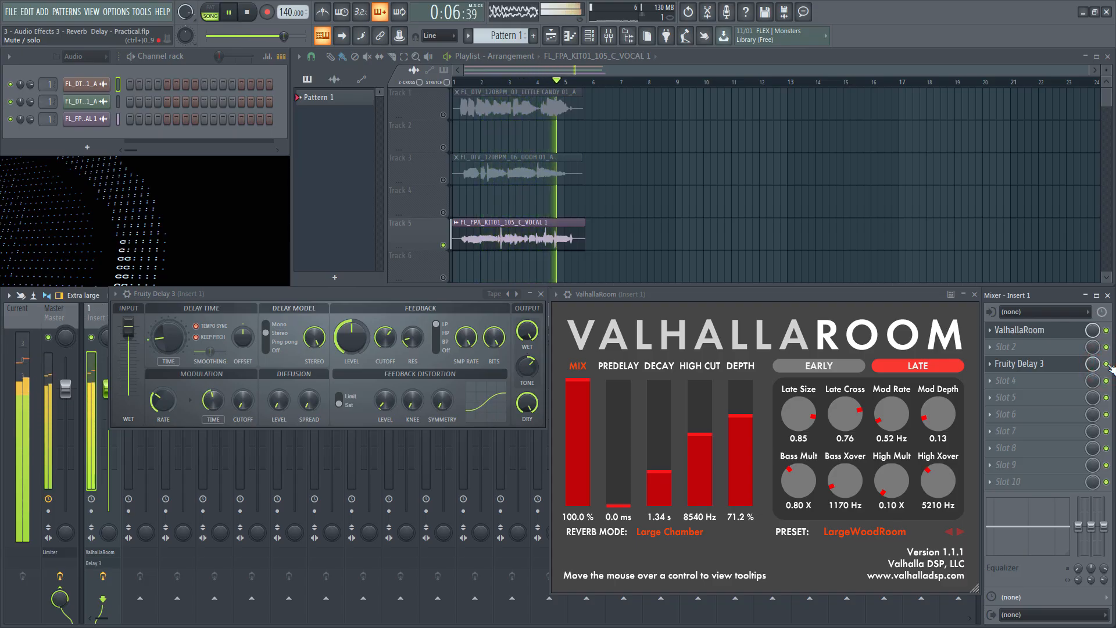
click(248, 11)
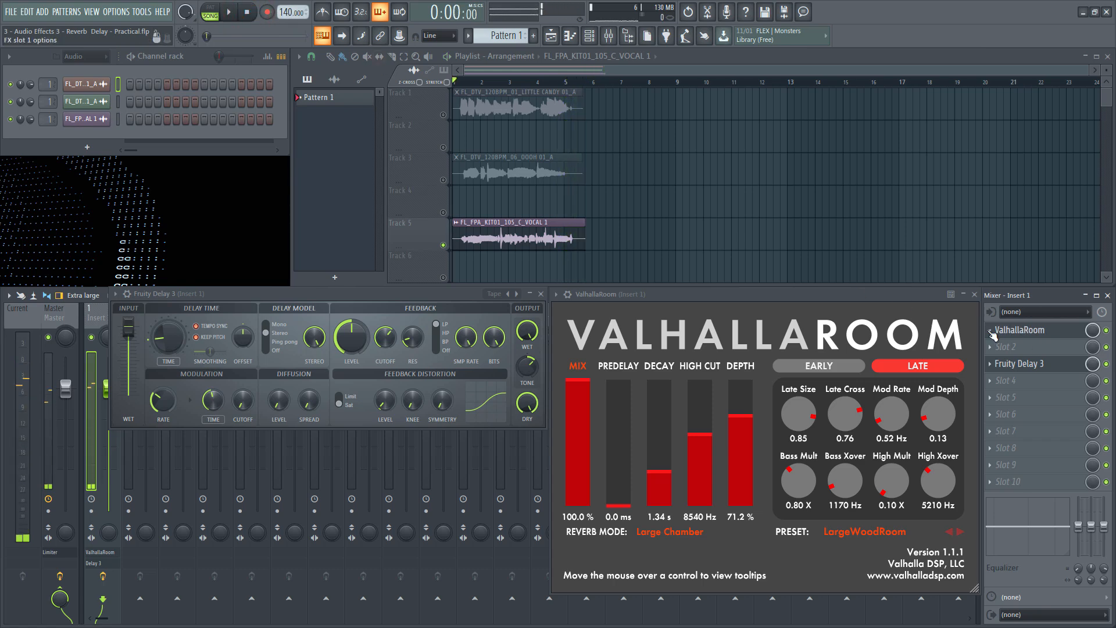
Delete ValhallaRoom and Fruity Delay 3 from Insert 1's effect slots.
click(992, 336)
click(1000, 345)
click(991, 367)
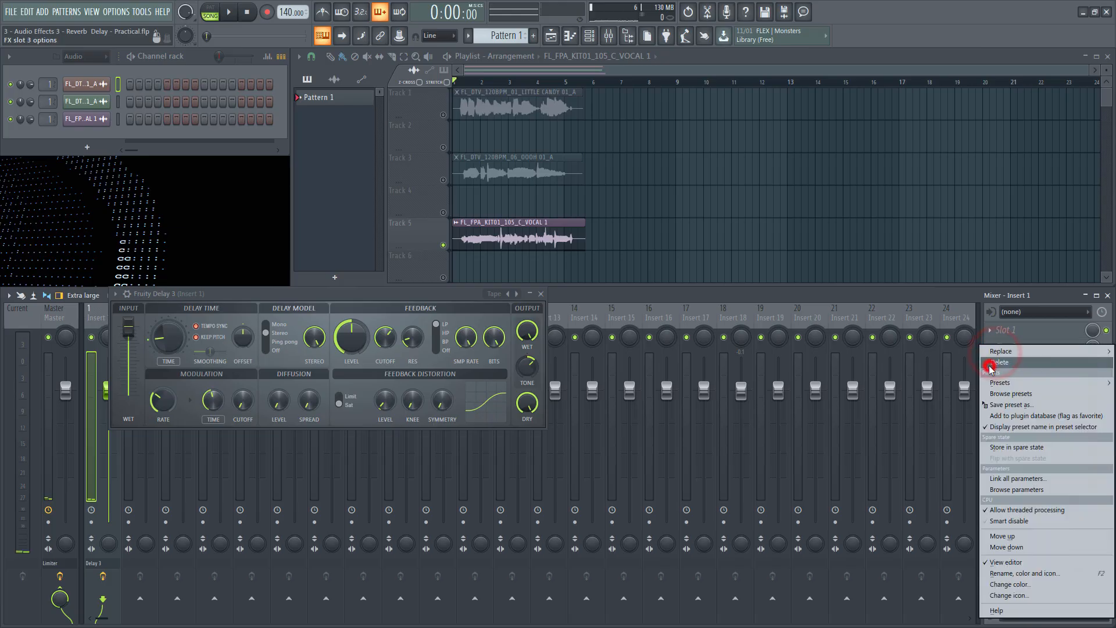
click(995, 362)
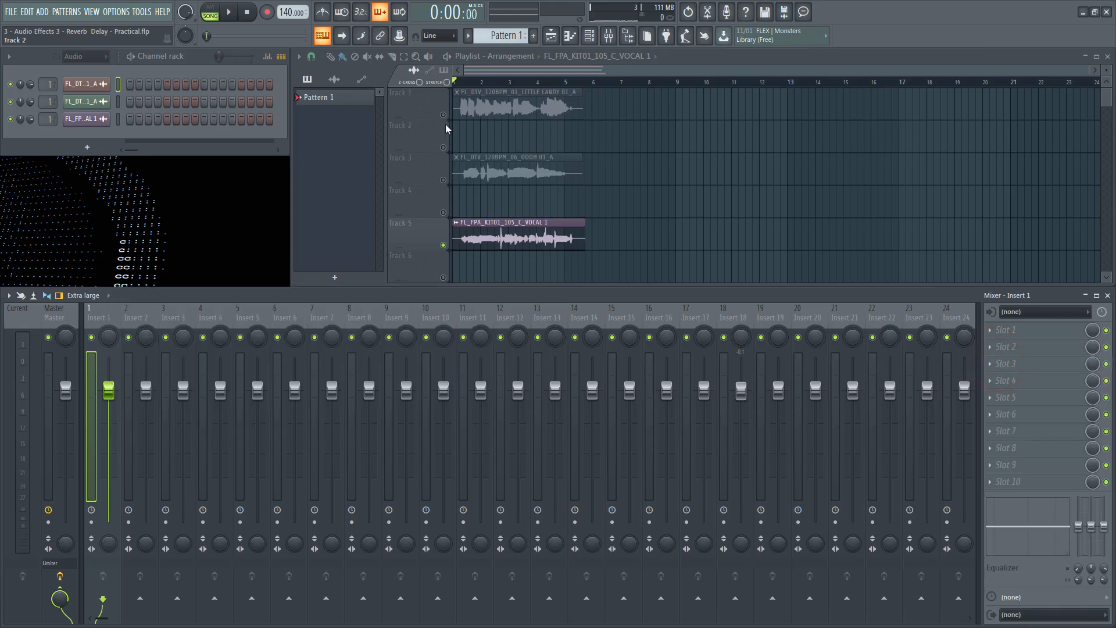
Solo the Track 1 vocal and load Sound Toys EchoBoy into slot 1 of Insert 1, moving its window clear of the effect slots.
right_click(443, 115)
click(991, 331)
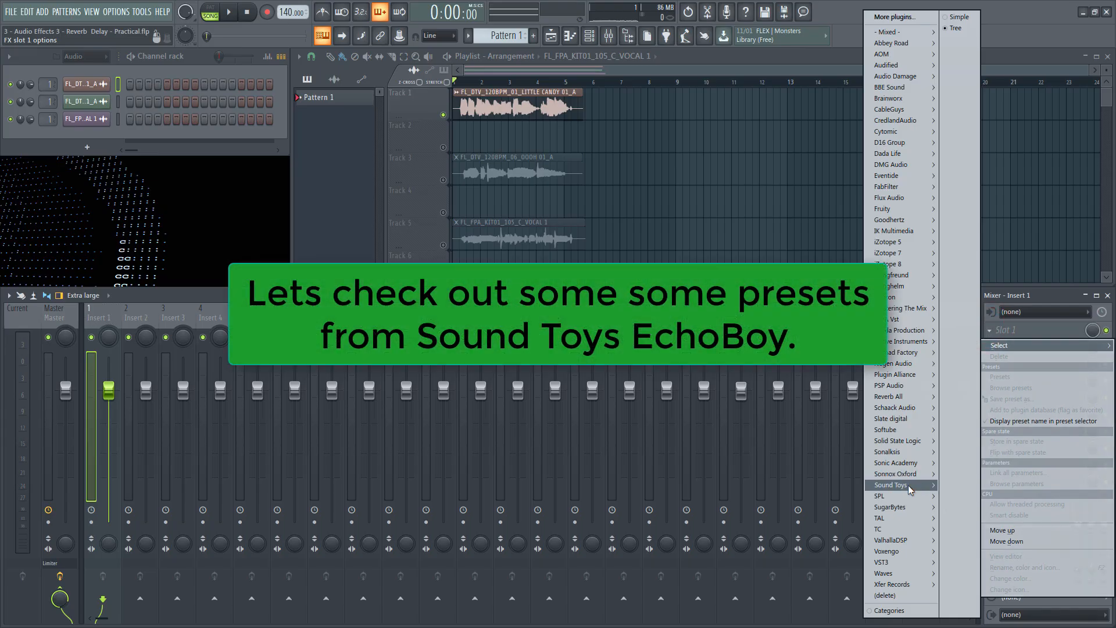
mouse_move(910, 490)
click(819, 466)
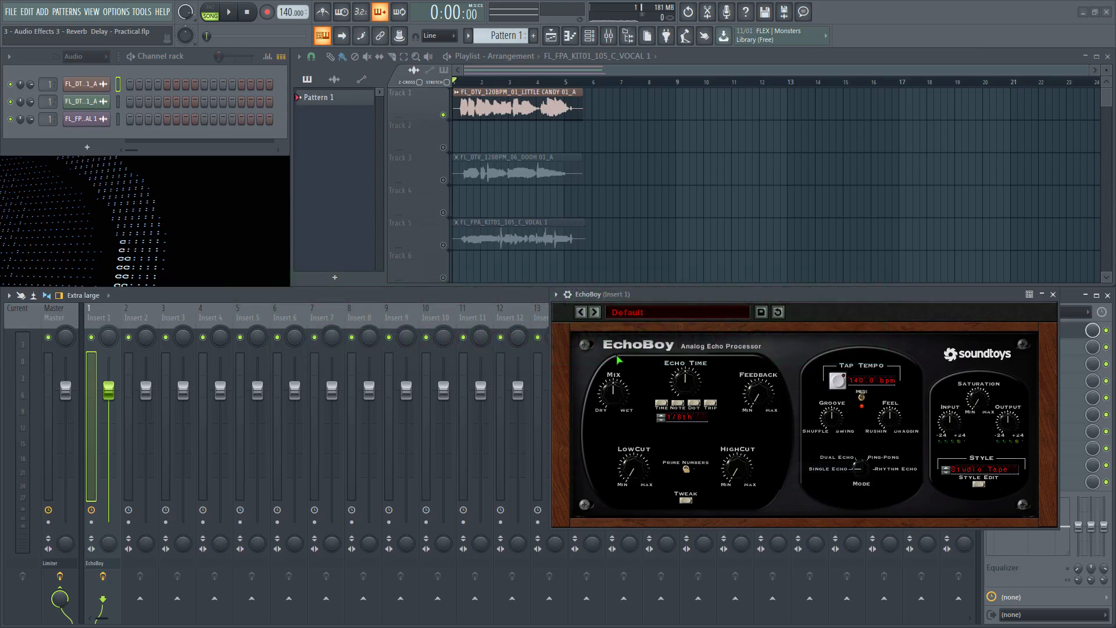
drag(826, 297, 595, 297)
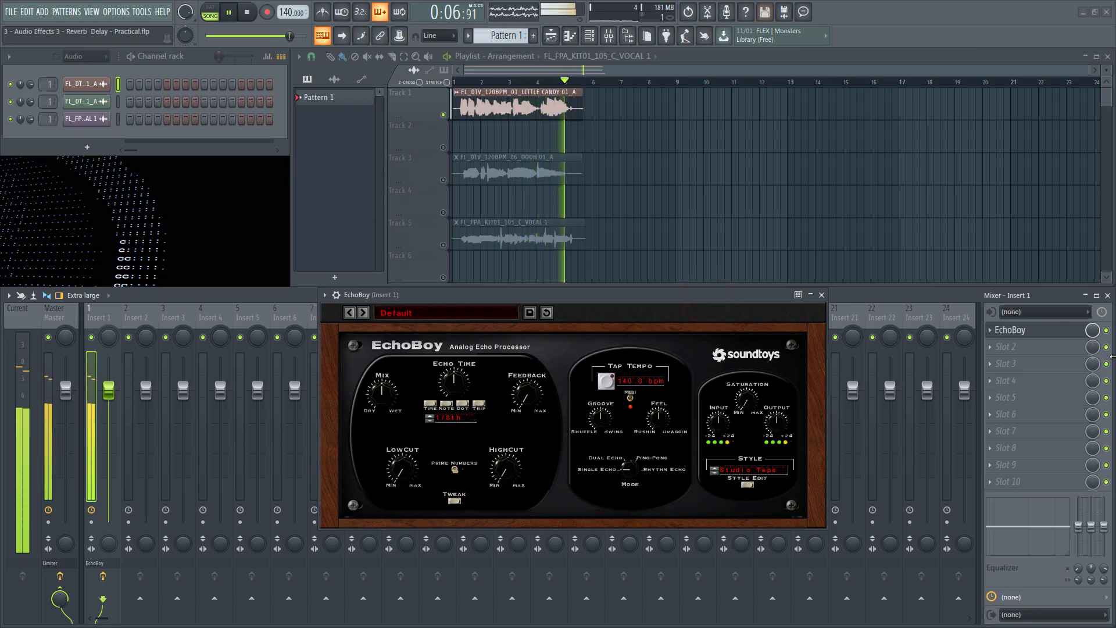
Toggle EchoBoy on the playing Track 1 vocal, and audition its 15 ips Tape Echo preset on Tracks 1, 3 and 5 in turn.
click(1106, 330)
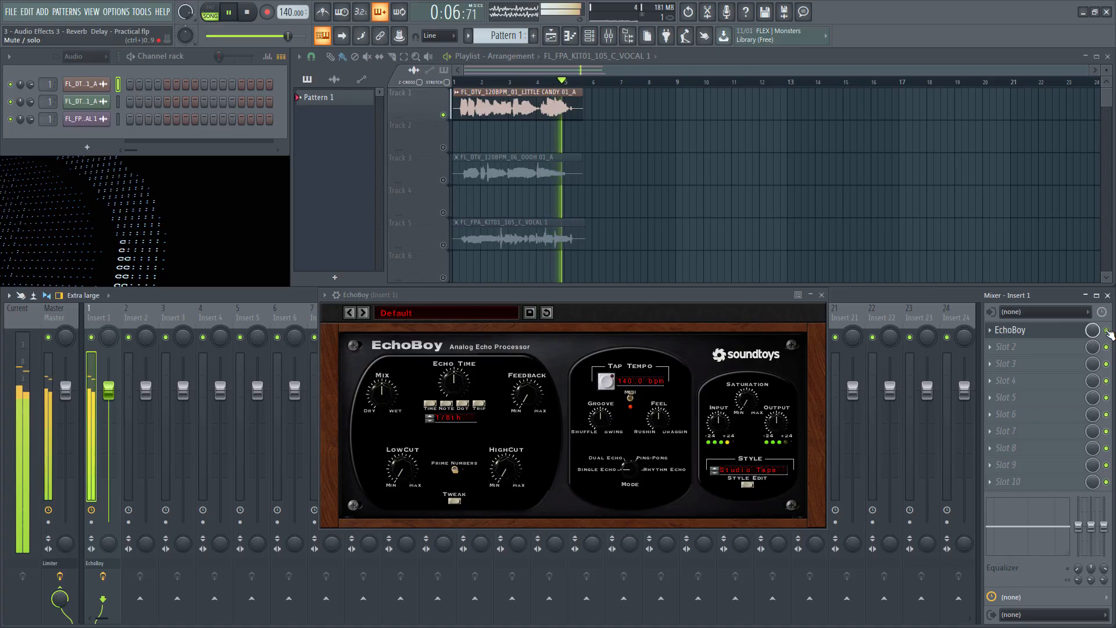
click(364, 313)
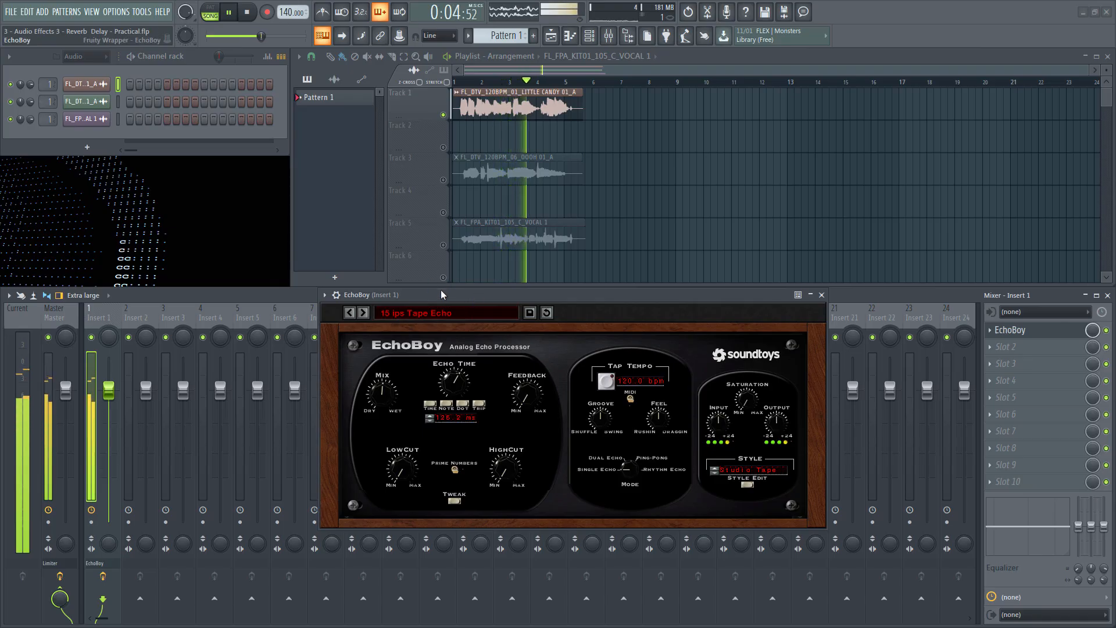
right_click(443, 180)
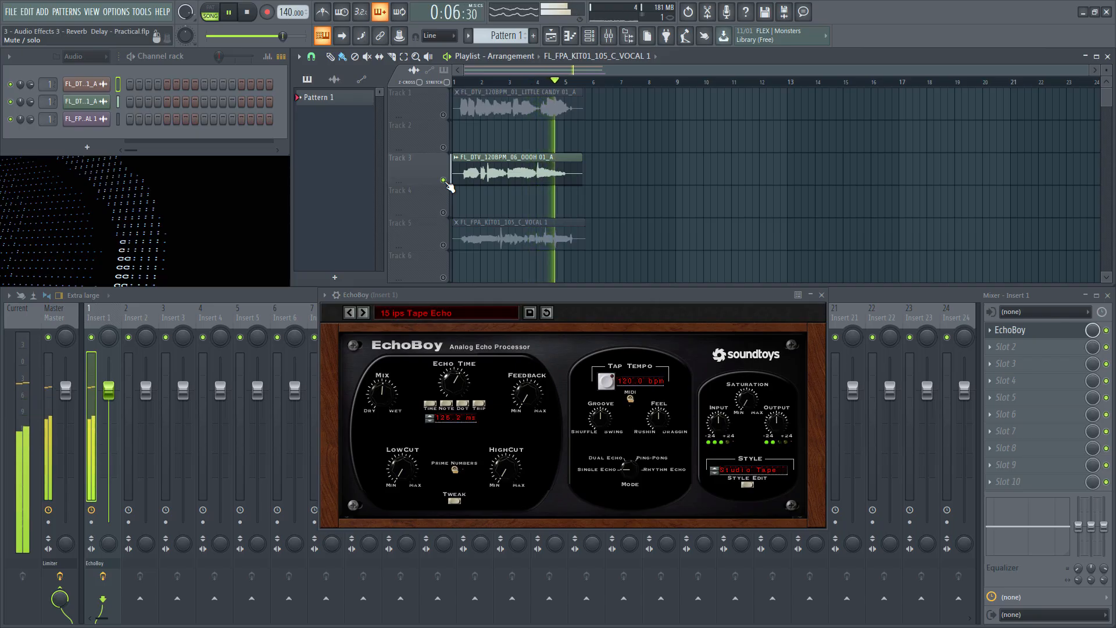
ctrl+click(443, 245)
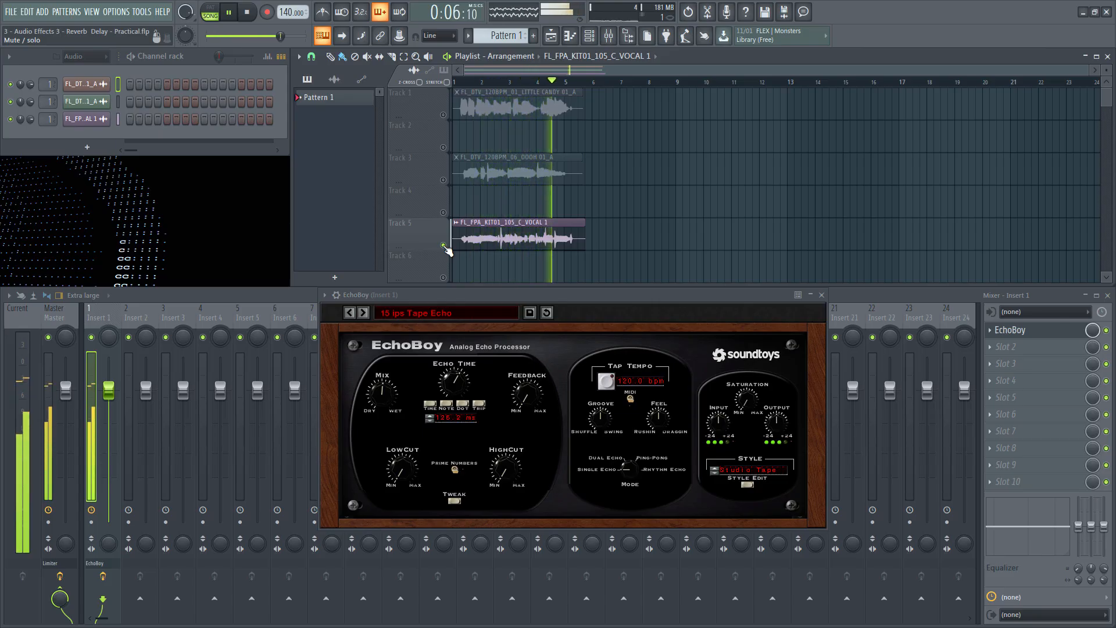
Audition EchoBoy's 30 ips Tape Echo preset on the Track 5, Track 3 and Track 1 vocals, soloing each in turn.
click(363, 313)
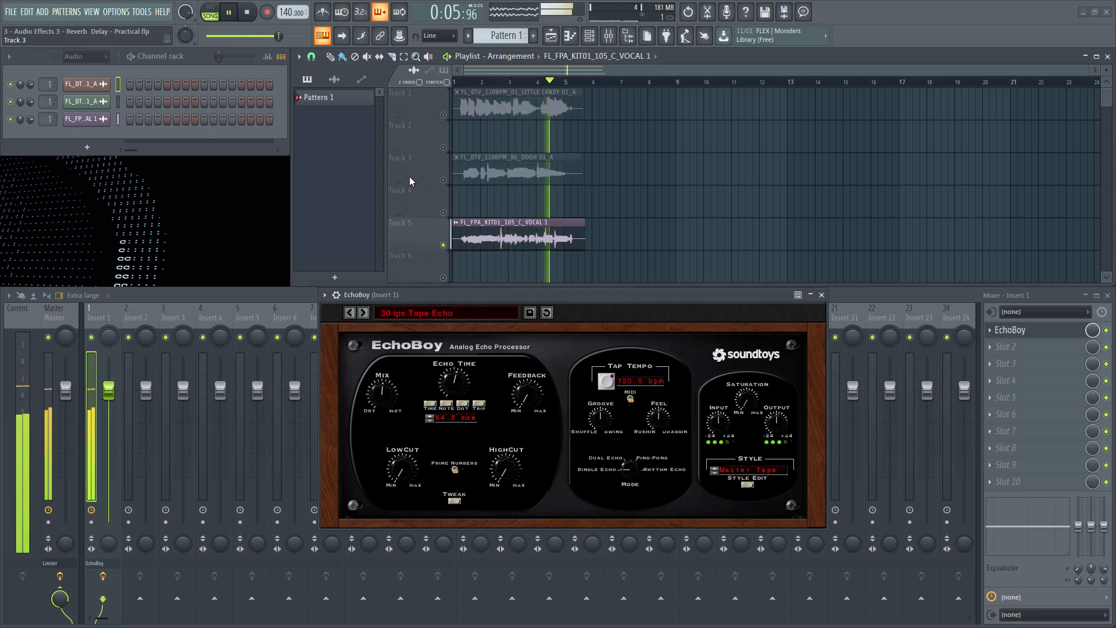
right_click(448, 184)
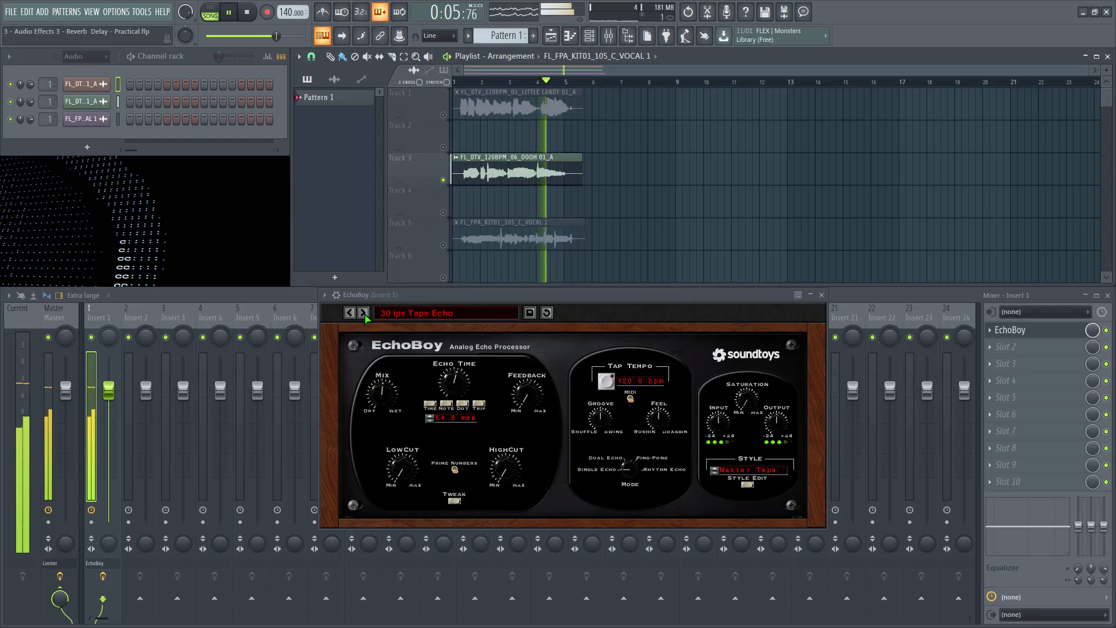
ctrl+click(443, 115)
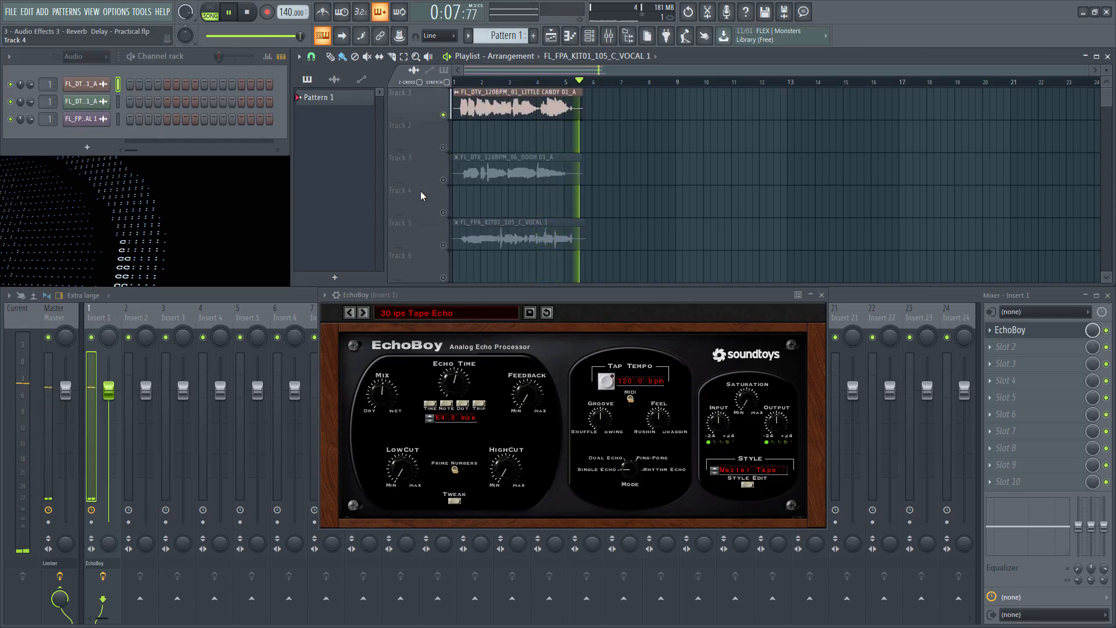
Audition EchoBoy's AnaLogged preset on the Track 1, Track 3 and Track 5 vocals, soloing each in turn.
click(364, 313)
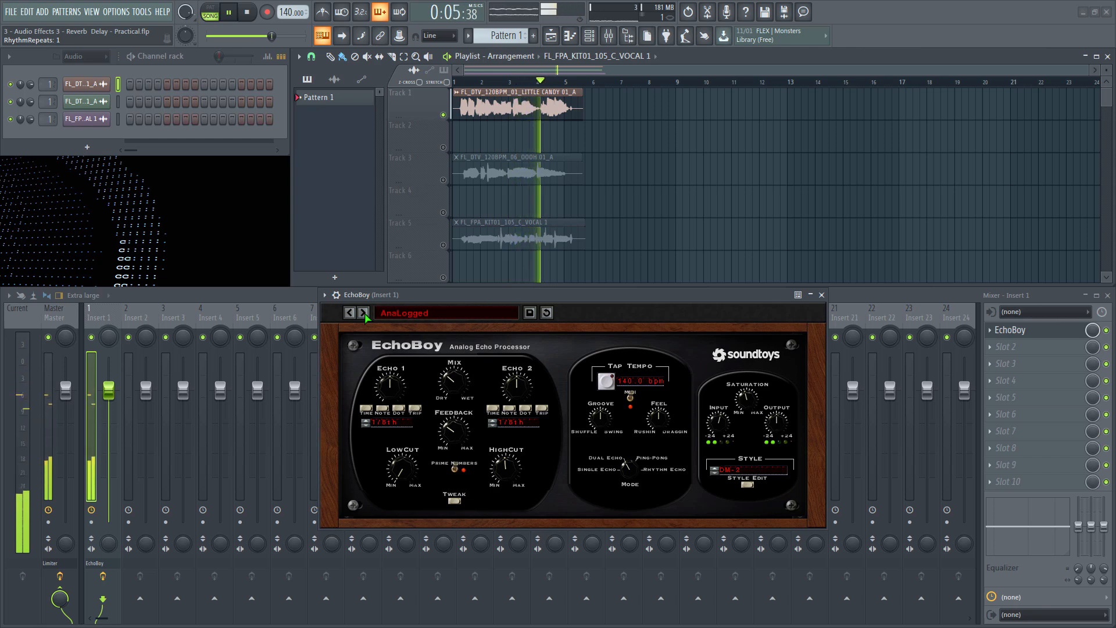
right_click(444, 180)
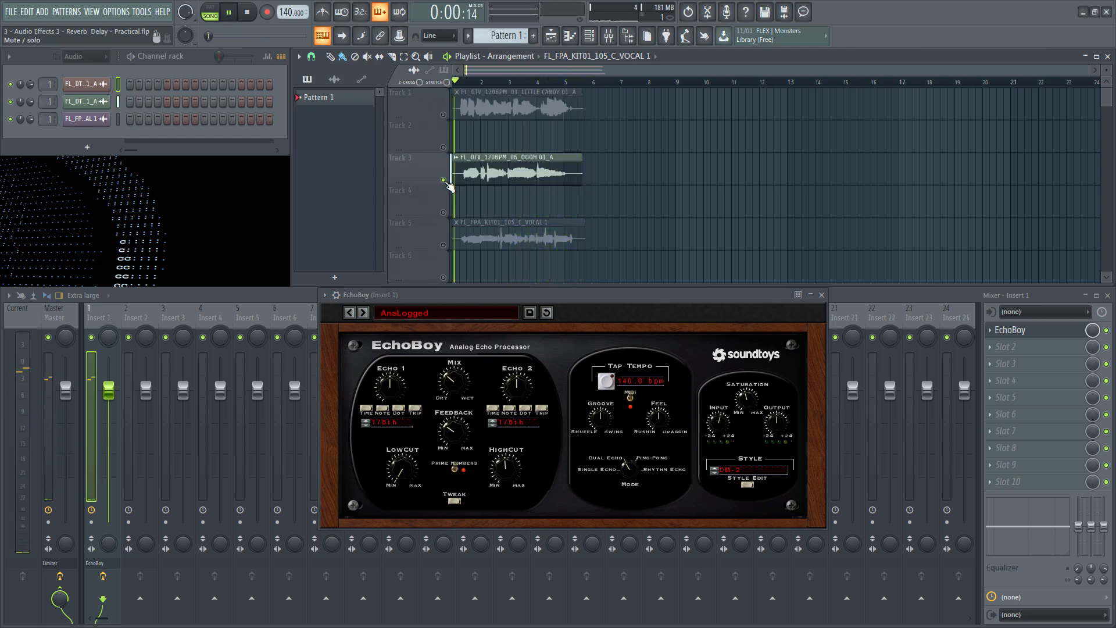
right_click(443, 245)
click(426, 293)
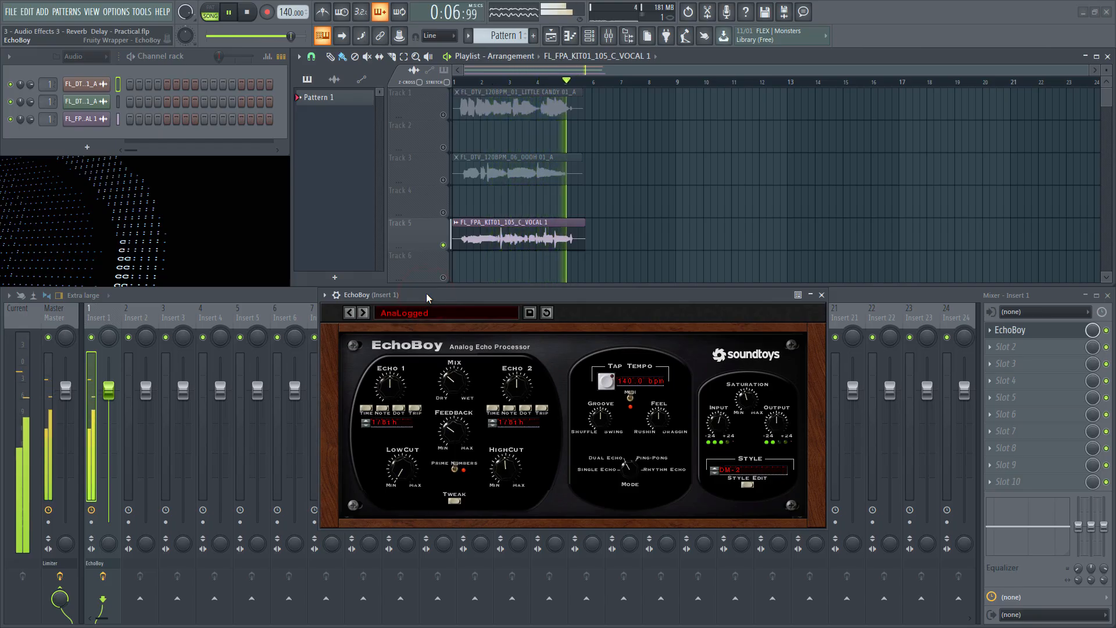
Audition EchoBoy's DarkEchoCan, Dee Em Two and DM-2 presets on the soloed Track 5 vocal.
click(363, 313)
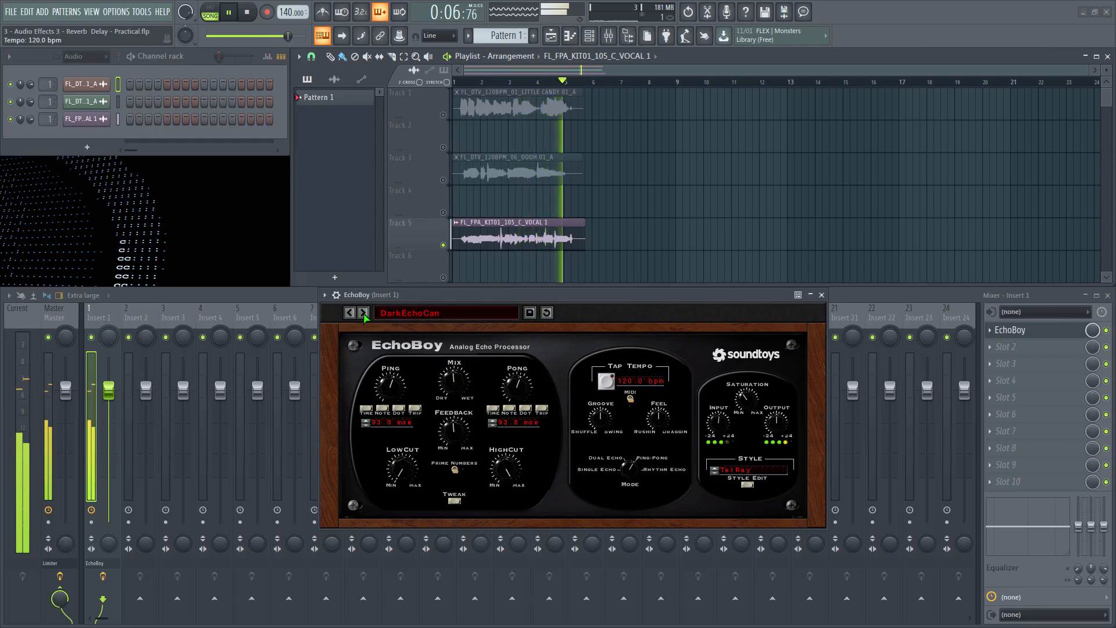
click(364, 313)
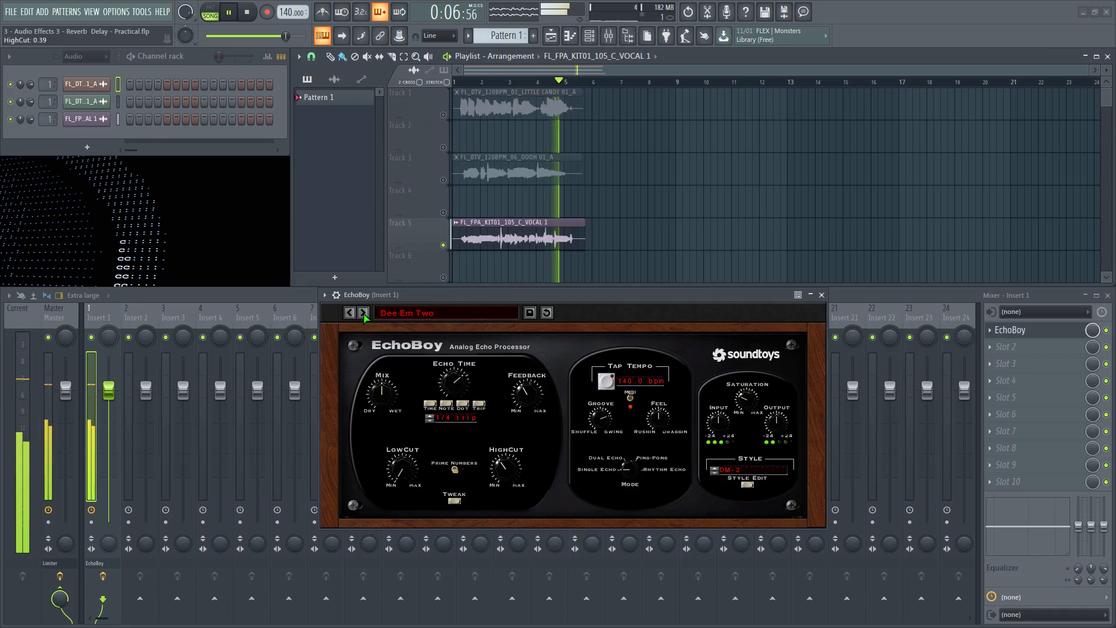
click(364, 313)
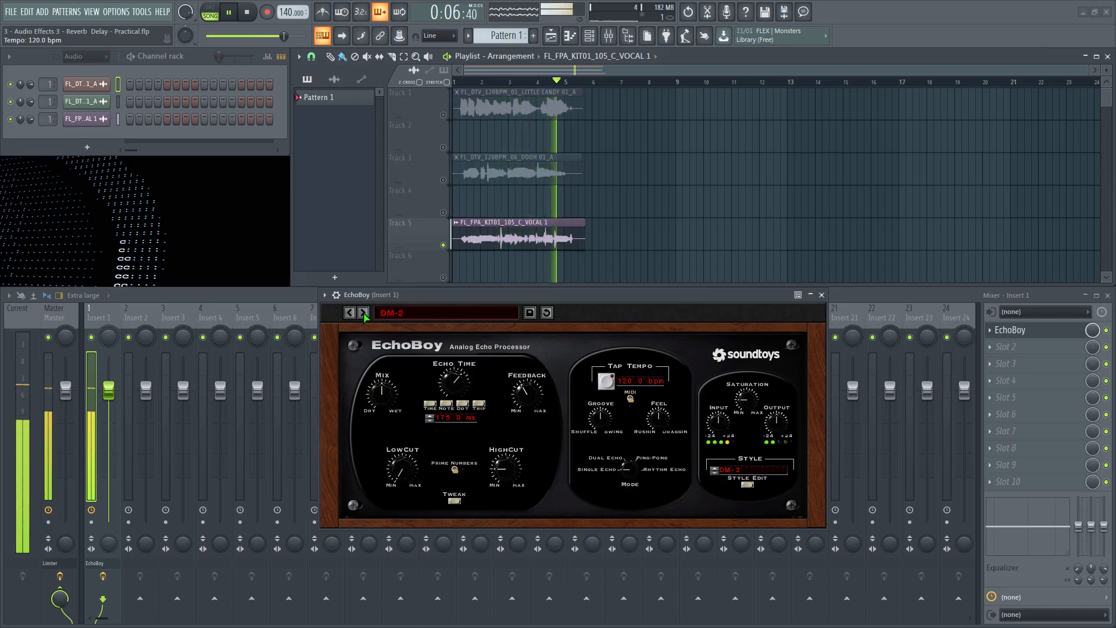
Load EchoBoy's Dual Revox Delays preset, audition it with Track 3 and then Track 1 soloed, and stop playback.
click(363, 312)
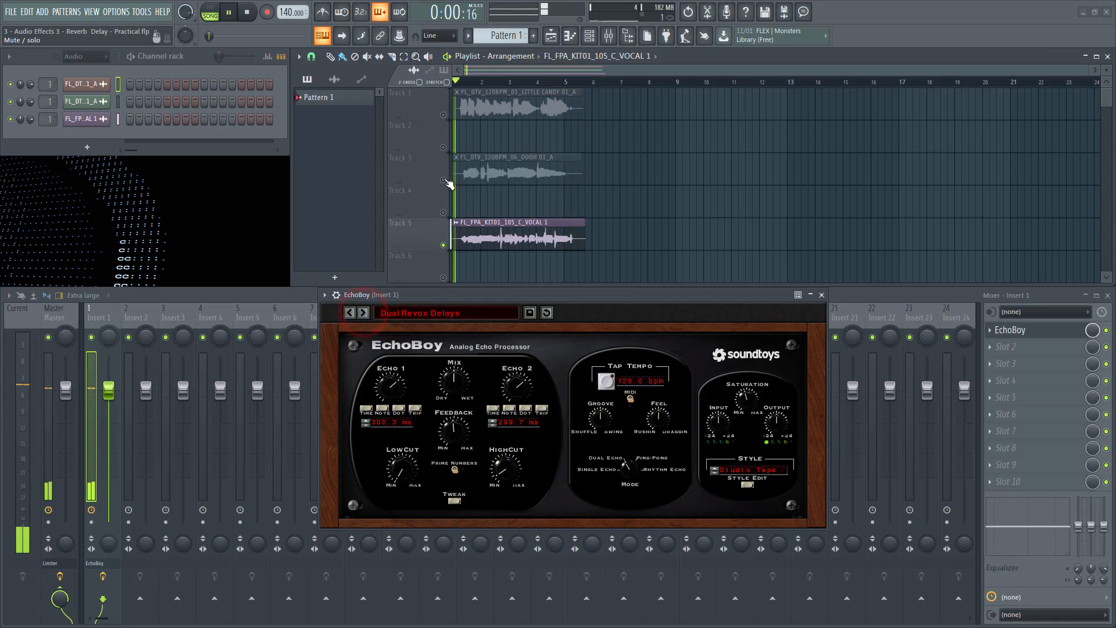
right_click(443, 180)
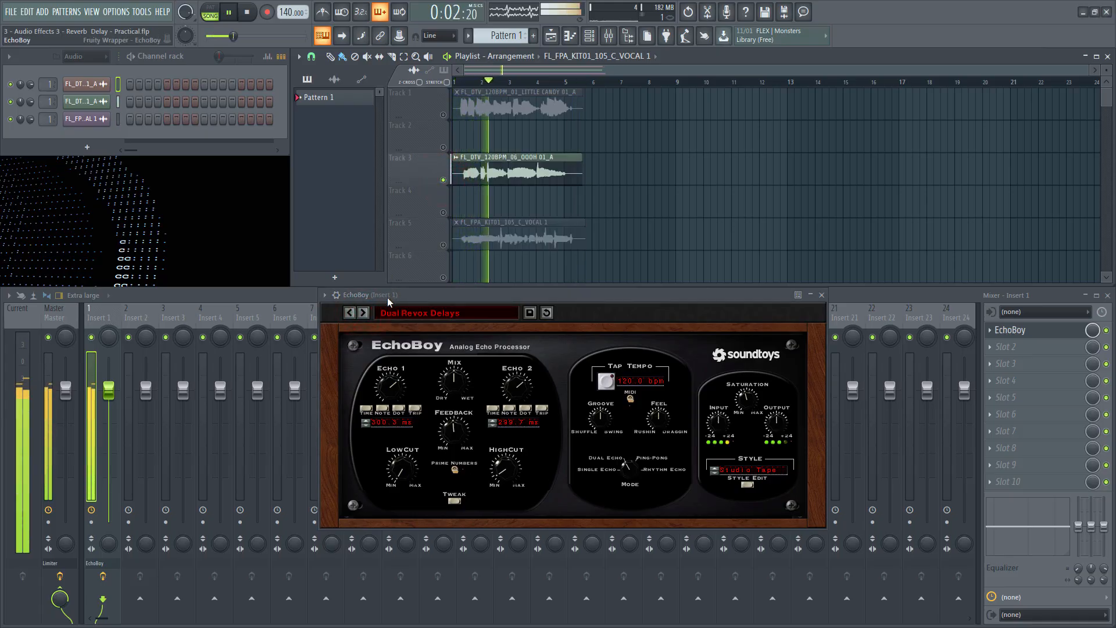
click(406, 294)
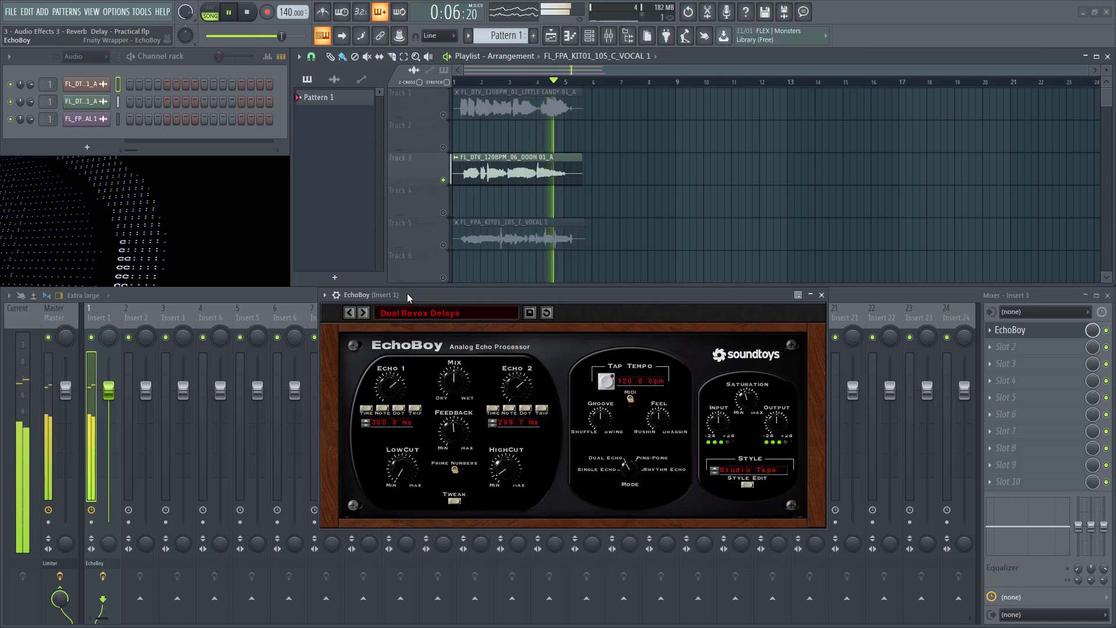
right_click(445, 115)
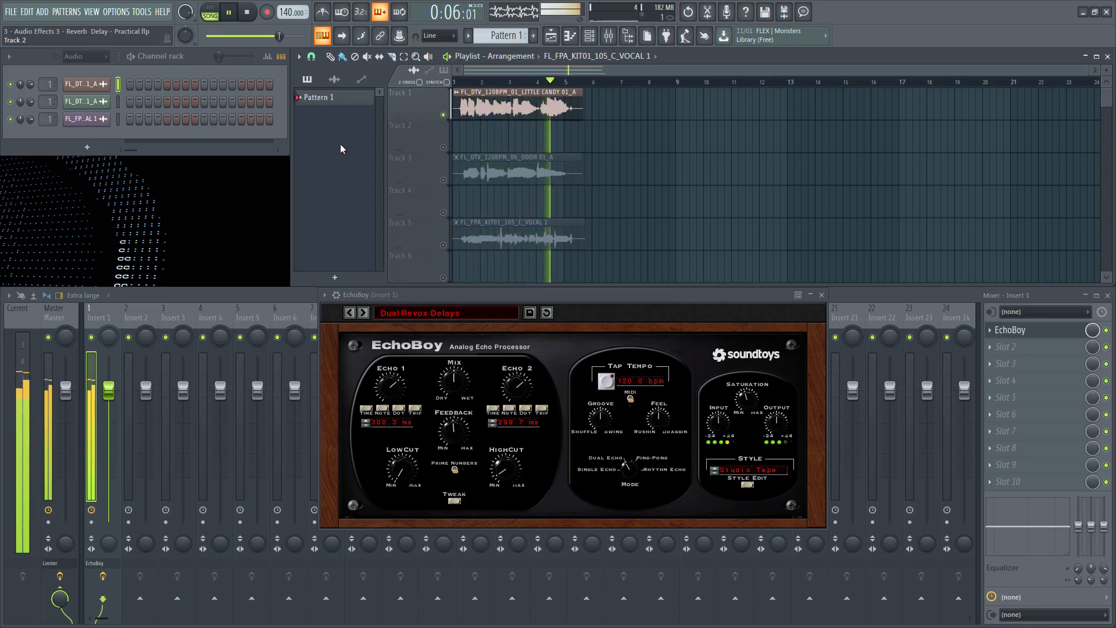
click(250, 13)
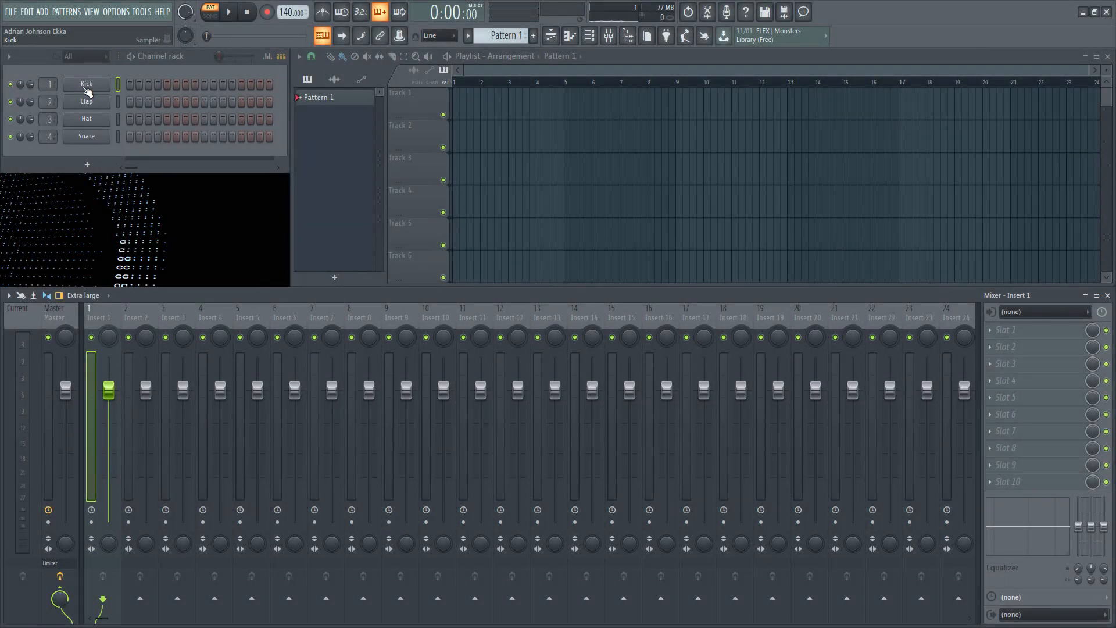
Fill the Kick channel on every fourth step in the new project and play the pattern briefly to check it.
right_click(90, 88)
click(224, 139)
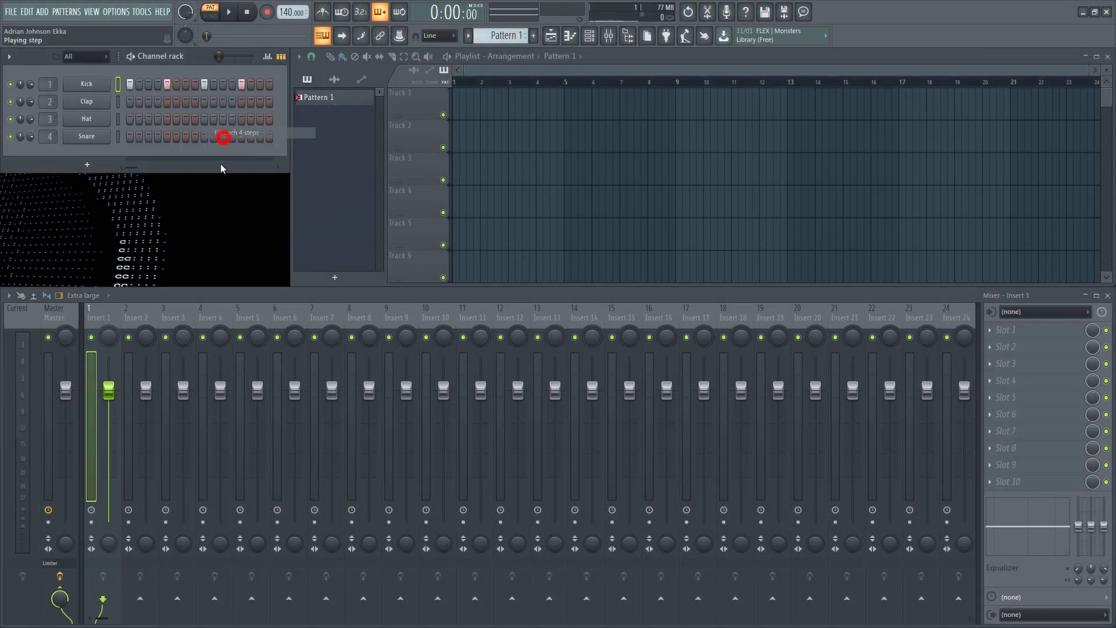
click(229, 12)
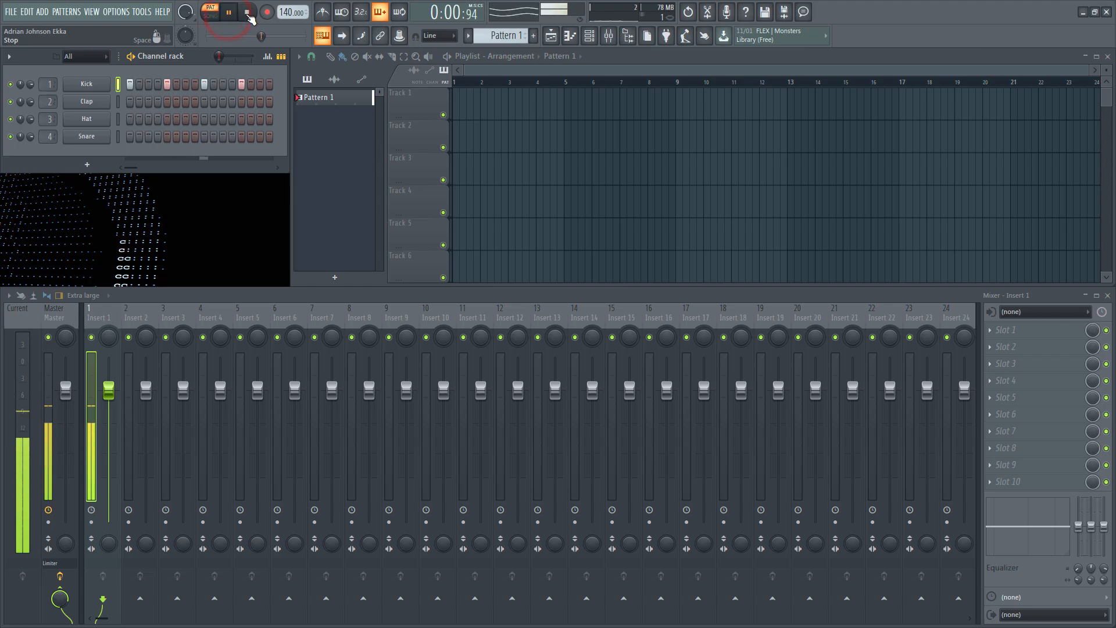
click(247, 13)
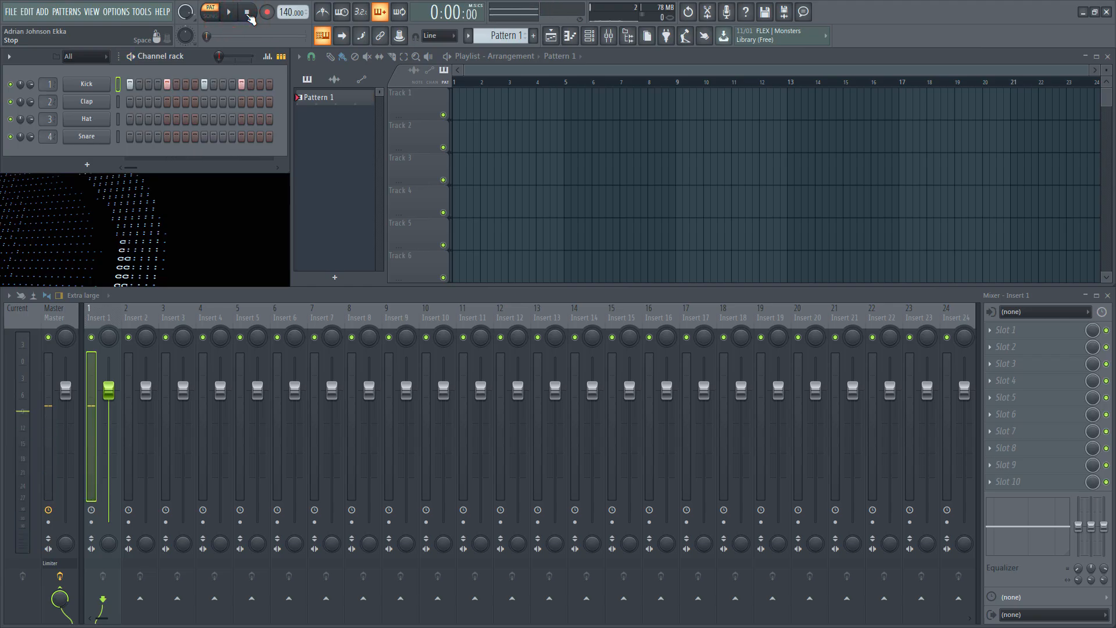
Add Hat hits on steps 5 and 13 during pattern playback, route the Hat channel to mixer track 1, and stop playback.
click(229, 12)
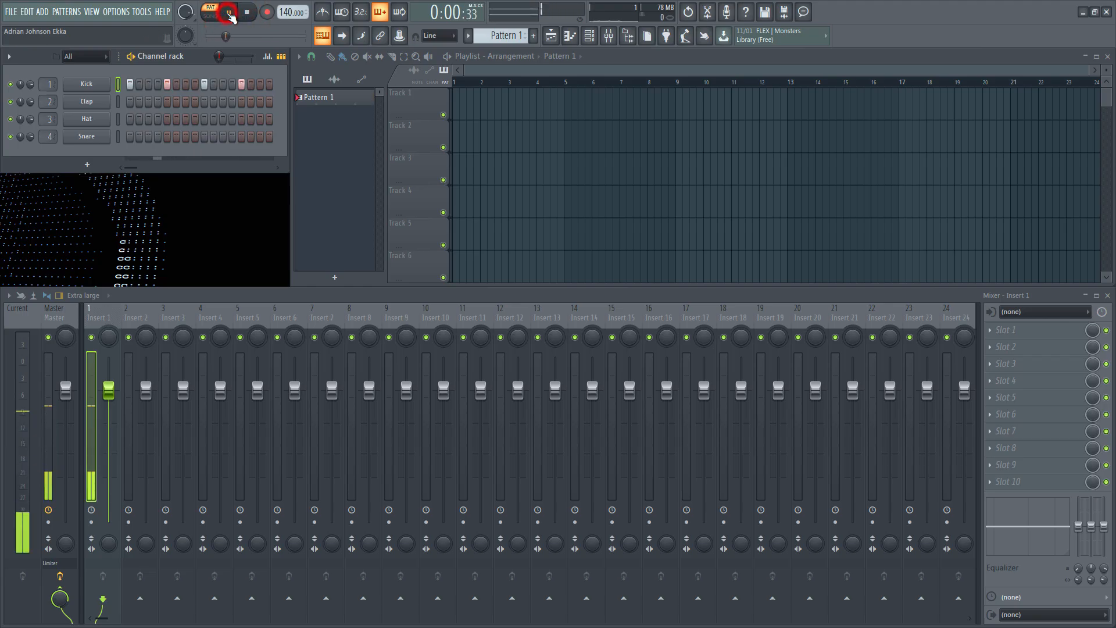
click(167, 119)
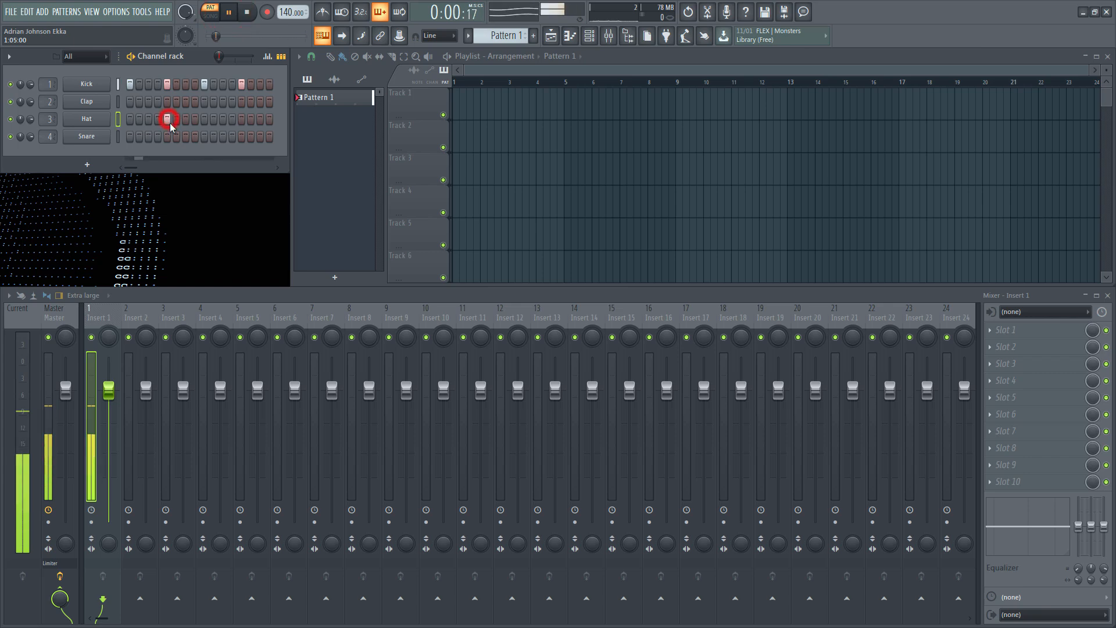
click(241, 119)
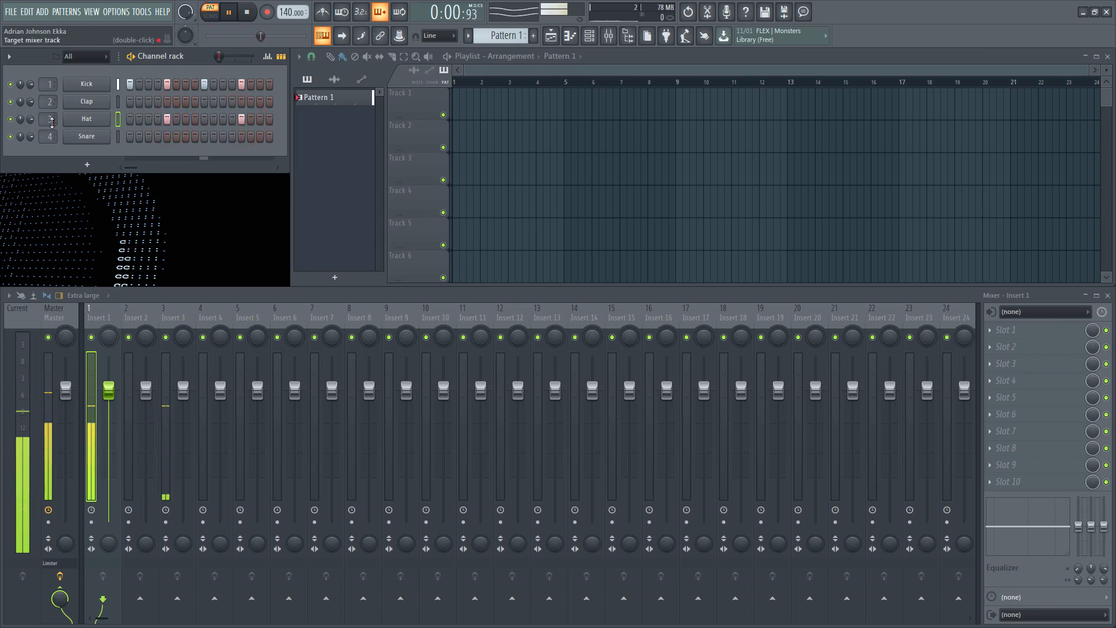
scroll(44, 119, up, 1)
scroll(42, 120, down, 2)
scroll(43, 120, down, 1)
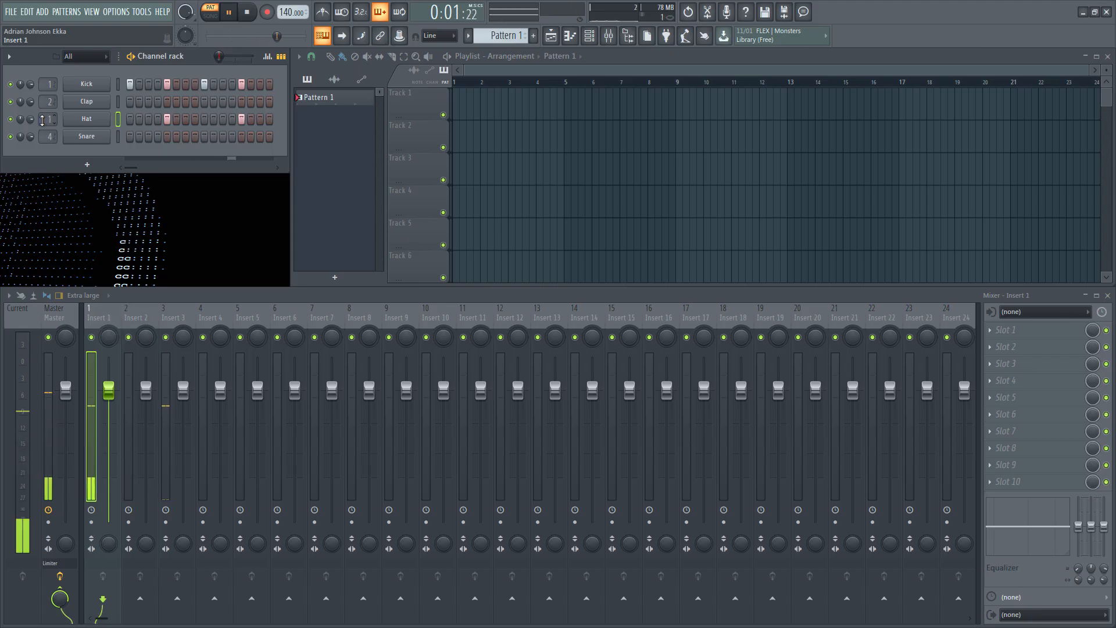
click(246, 12)
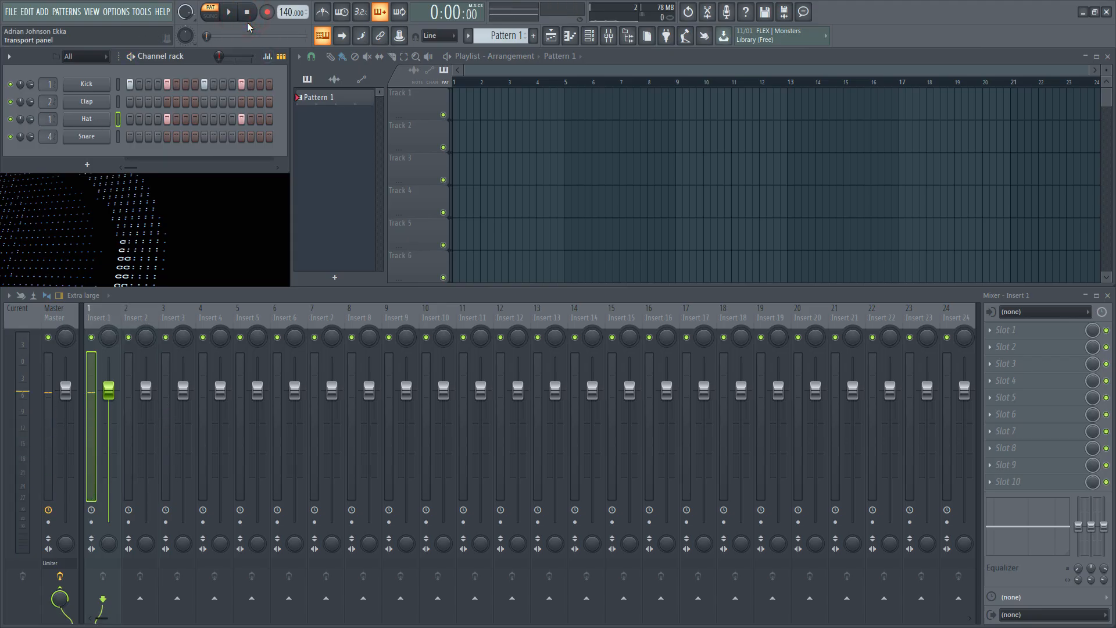
Load EchoBoy from Sound Toys into the first effect slot of Insert 1 and play the pattern through it.
click(103, 315)
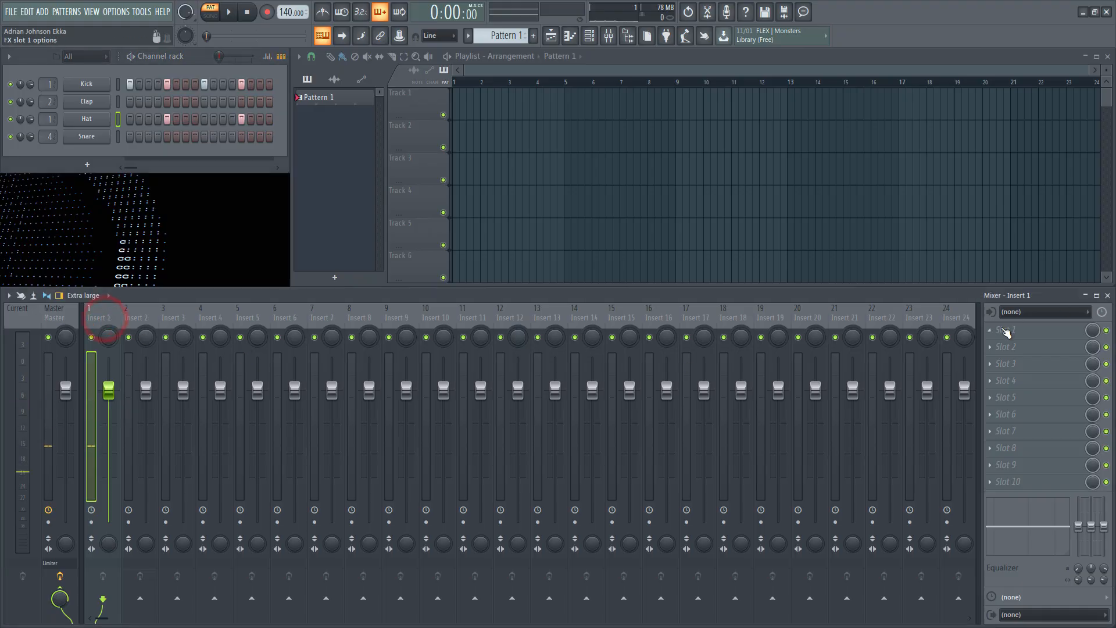
click(989, 330)
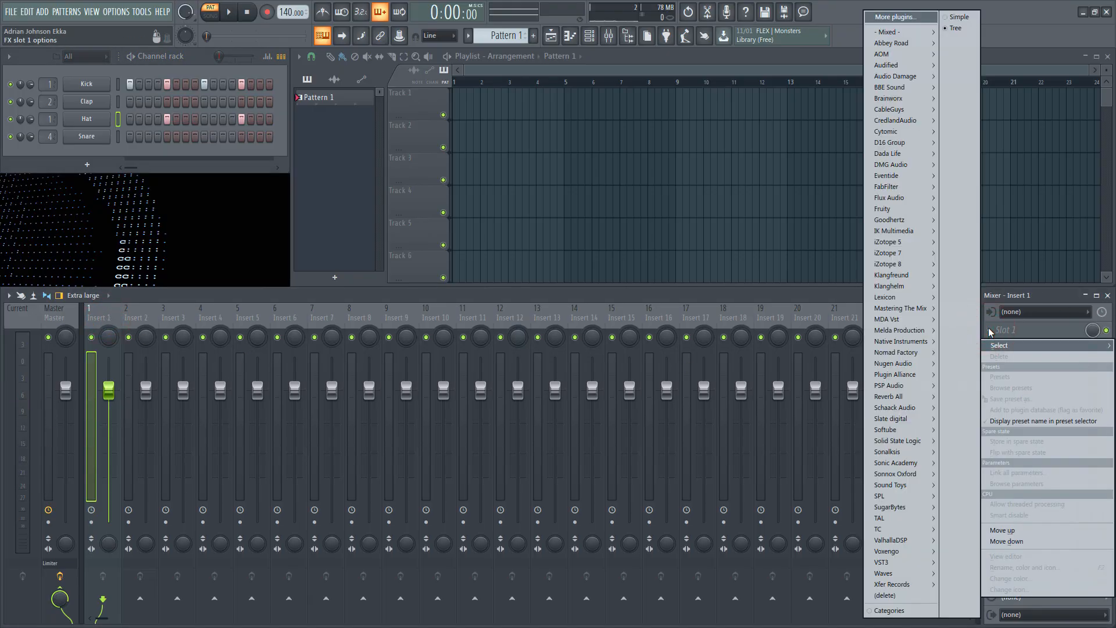
mouse_move(920, 487)
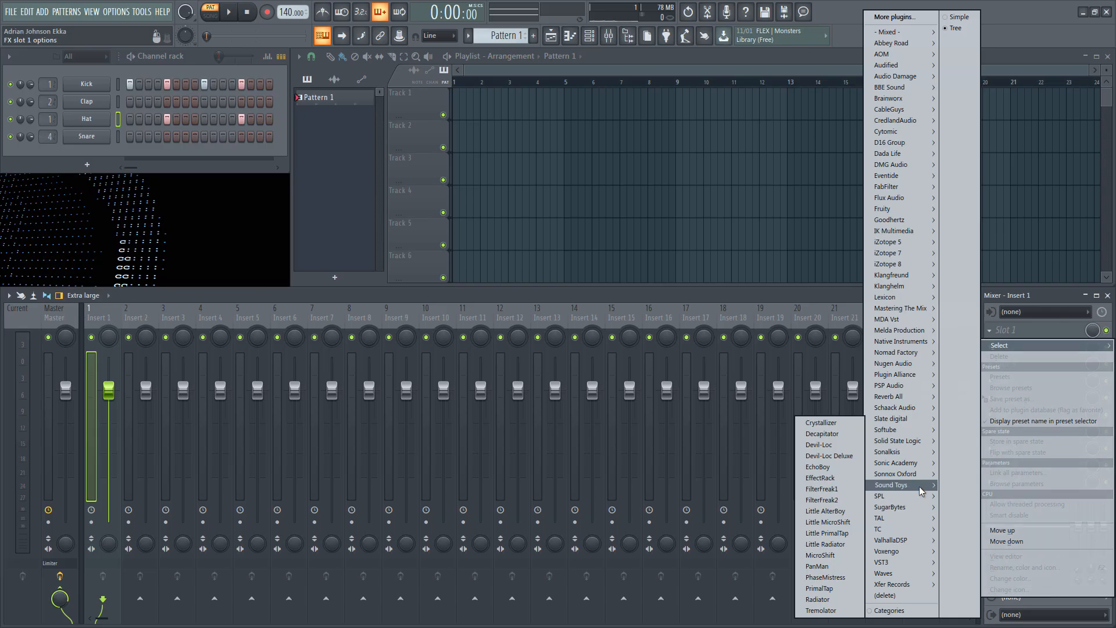
click(835, 466)
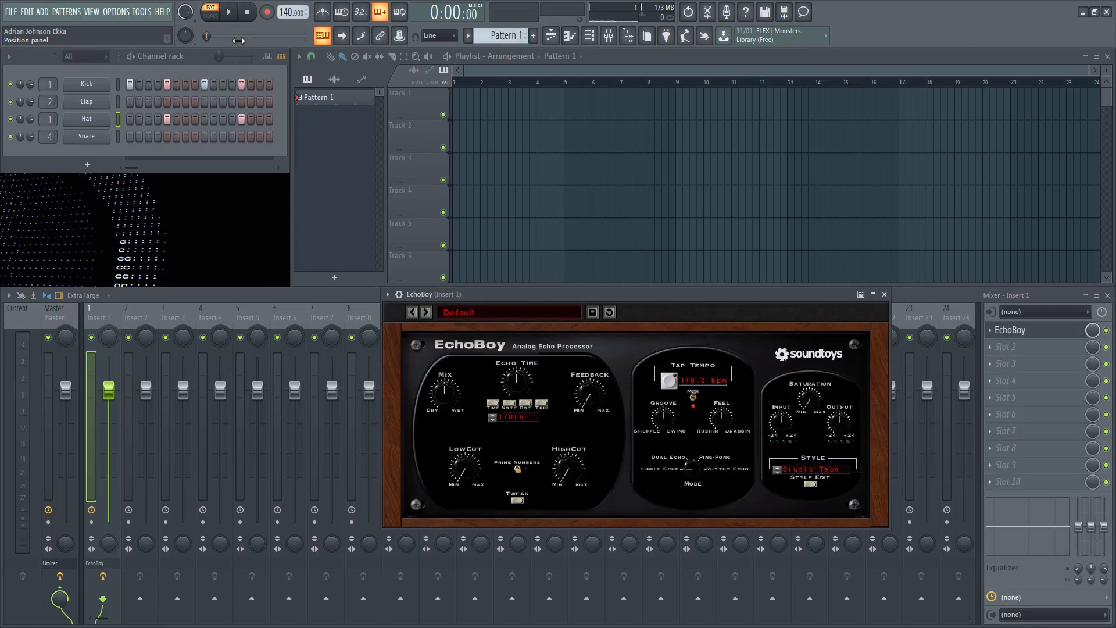
click(231, 14)
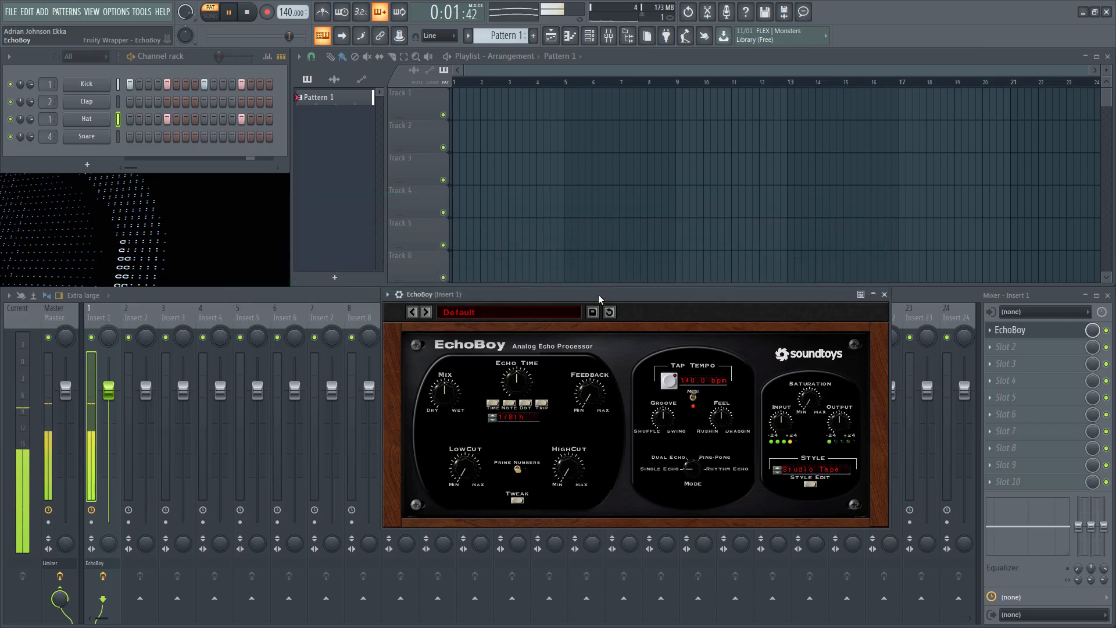
Load EchoBoy's 80sSnareSlap preset from the 08 Drums category and audition it on the kick and hat pattern.
click(484, 312)
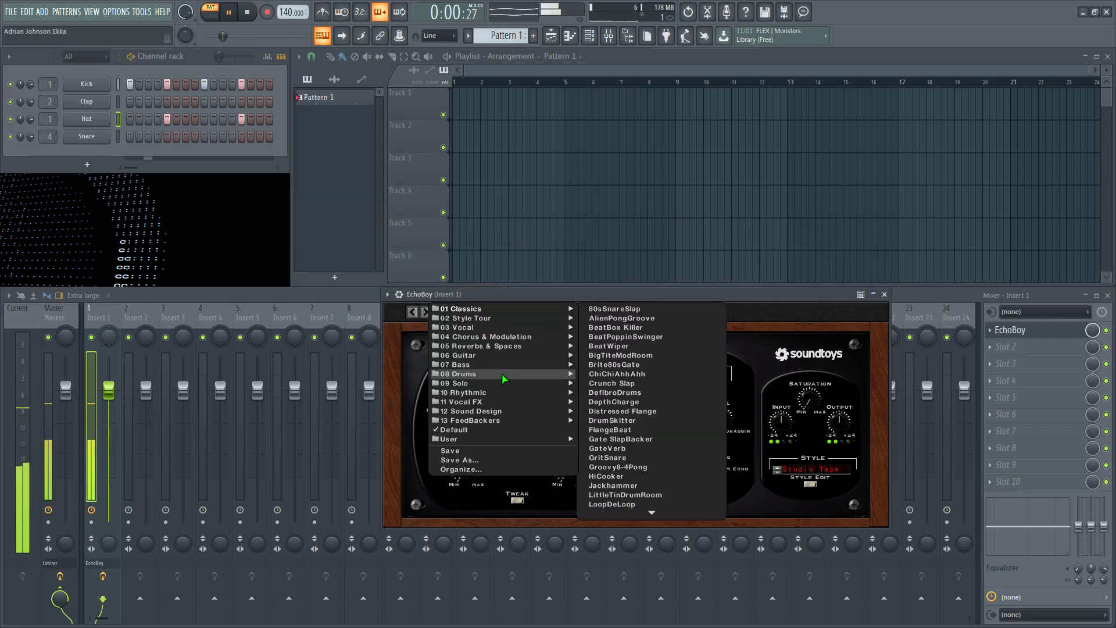
mouse_move(501, 373)
click(637, 310)
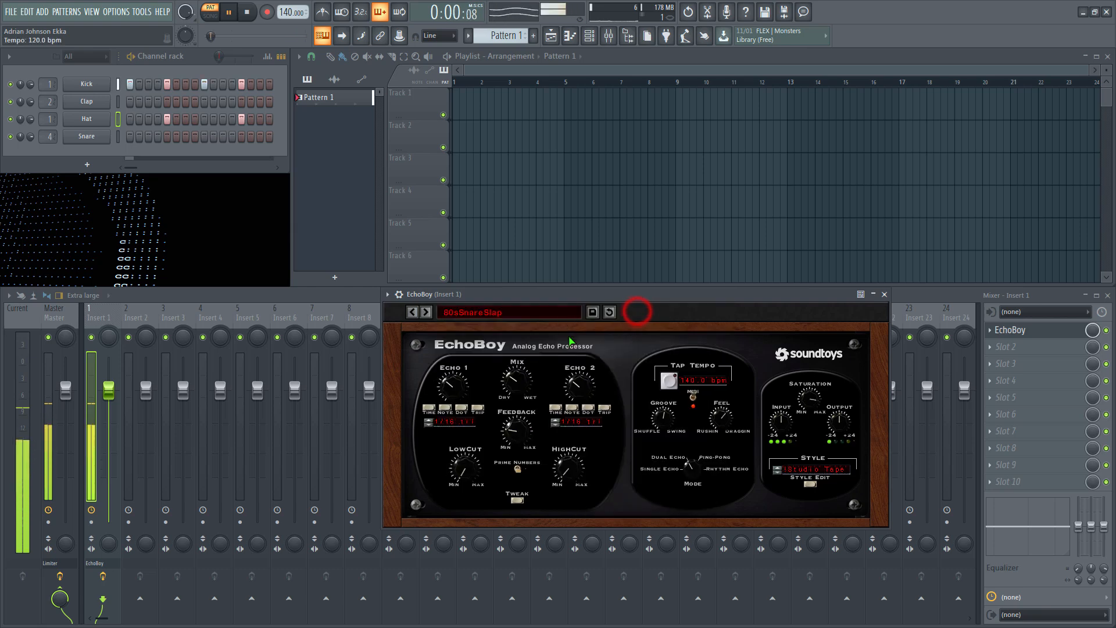
click(577, 295)
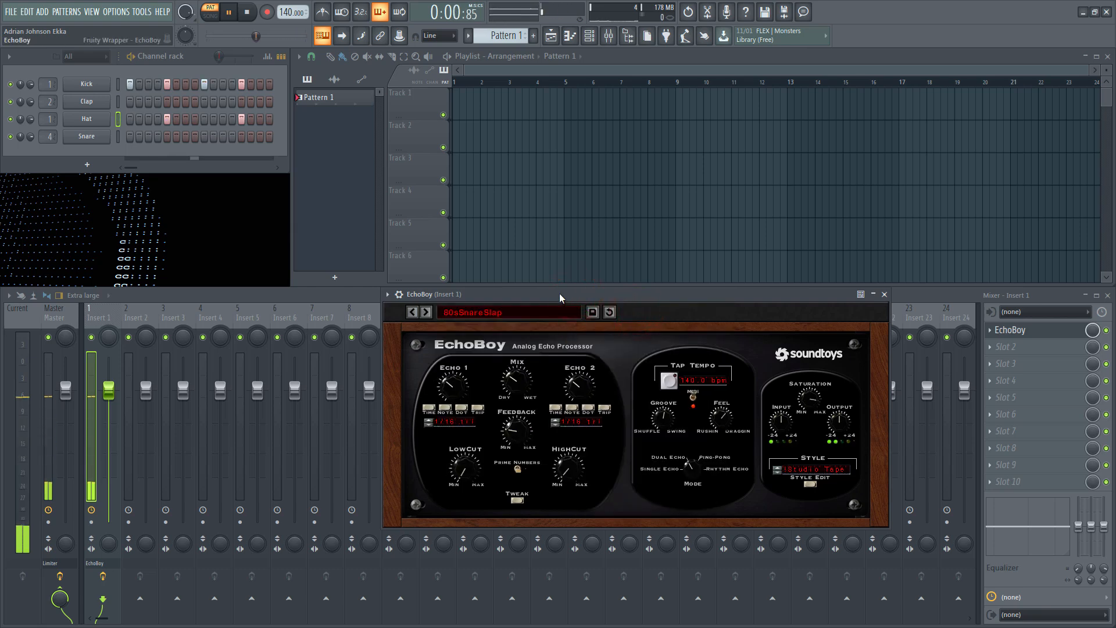
click(560, 295)
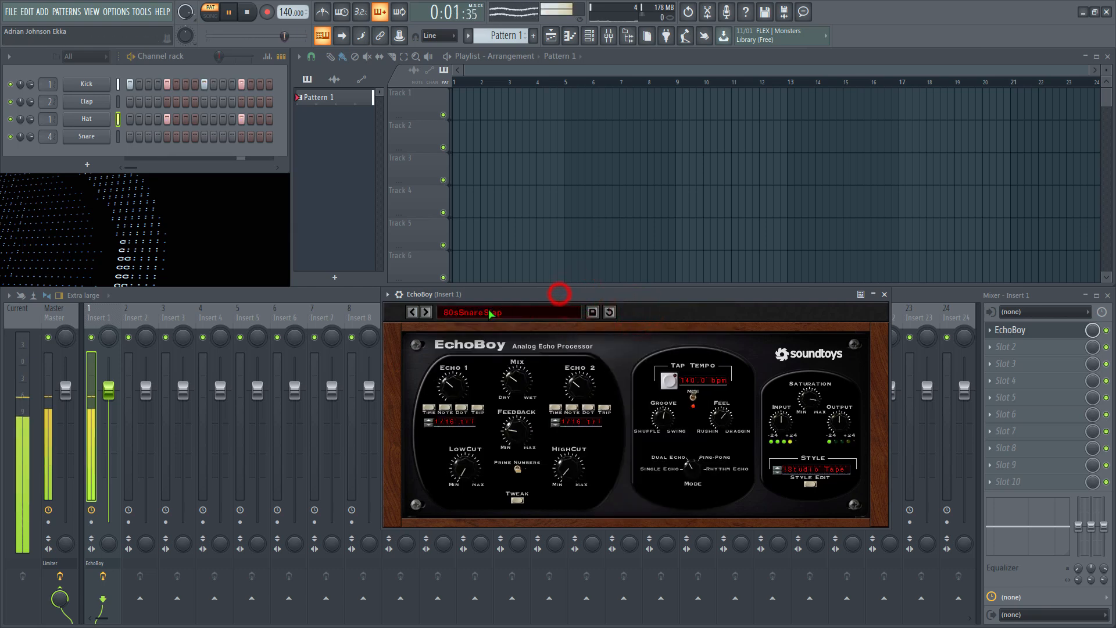
Audition EchoBoy's AlienPongGroove, BeatBox Killer, BeatPoppinSwinger and BeatWiper drum presets on the playing pattern.
click(425, 312)
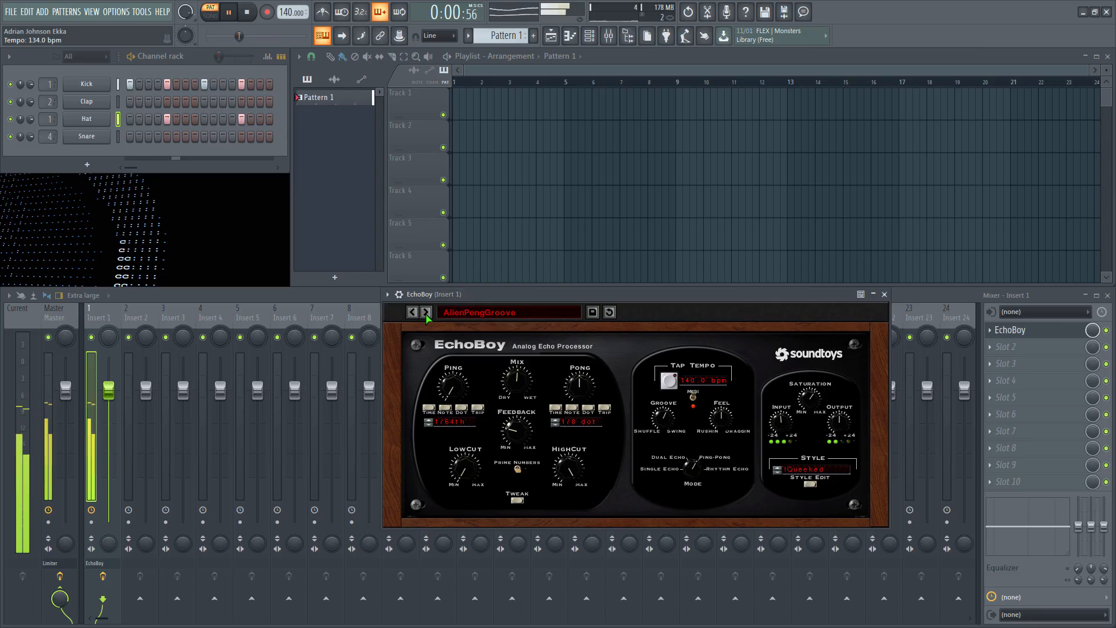
click(426, 312)
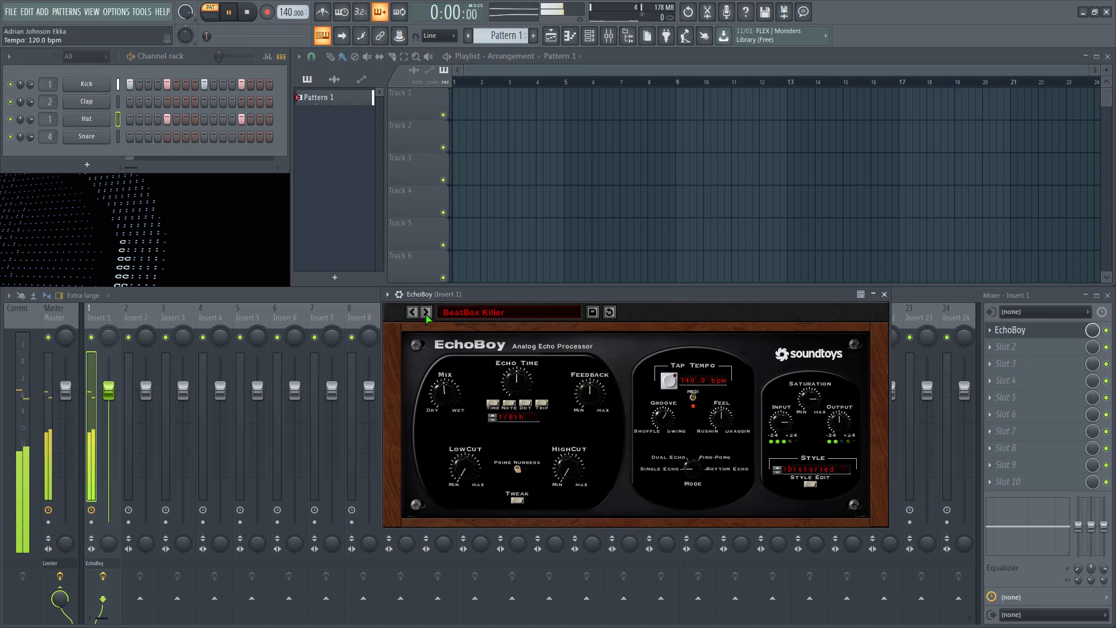
click(426, 313)
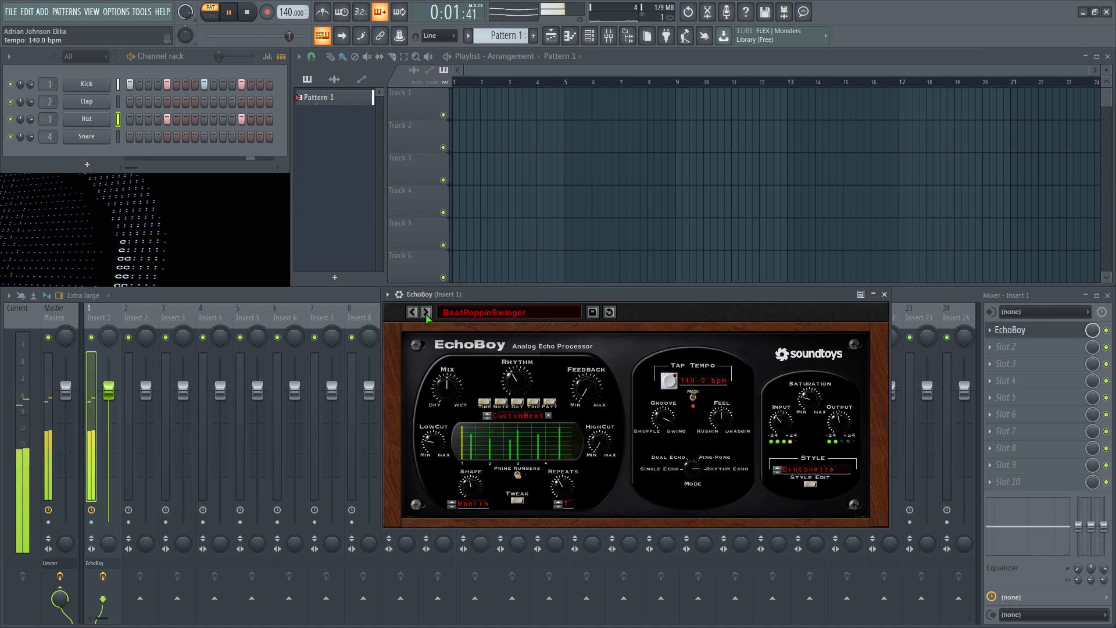
click(425, 313)
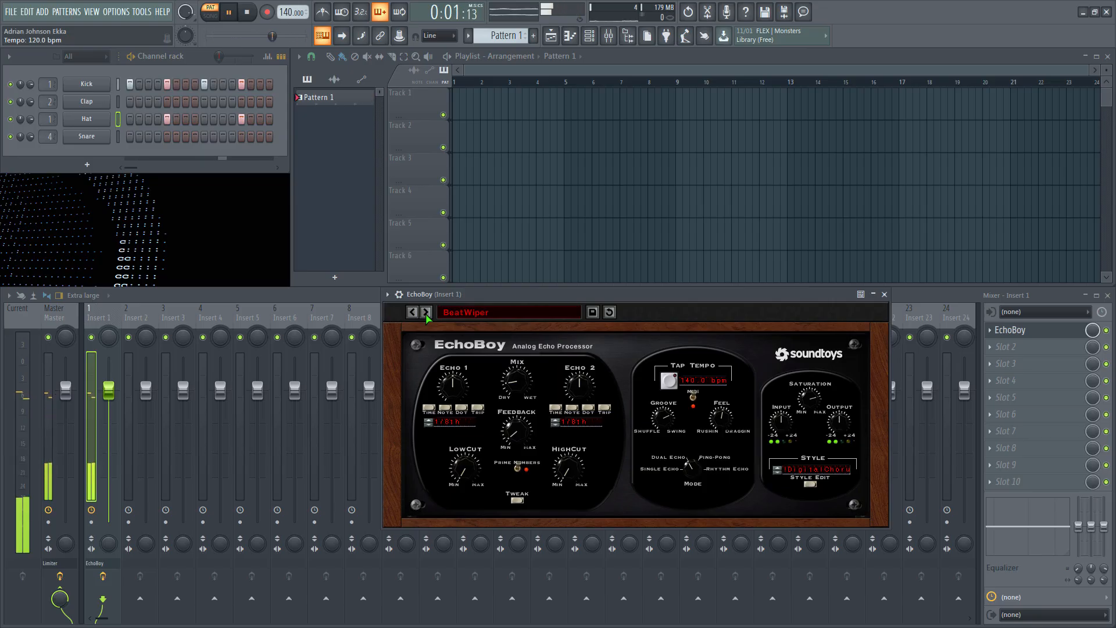
Audition EchoBoy's BigTiteModRoom, Brite80sGate, ChiChiAhhAhh and Crunch Slap presets on the pattern, and stop playback.
click(425, 312)
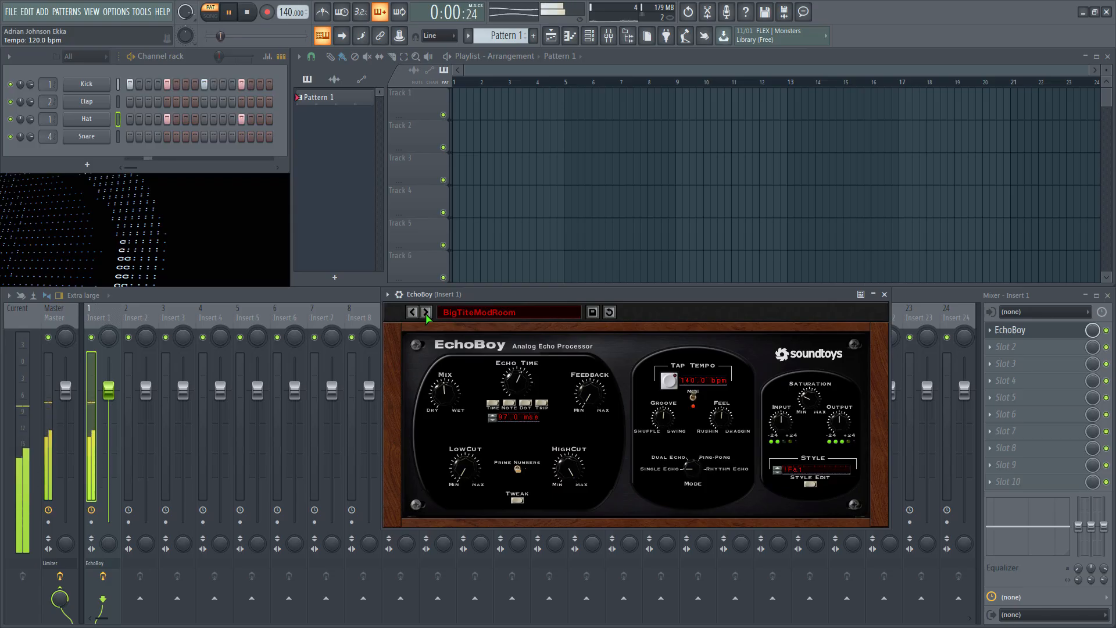
click(426, 312)
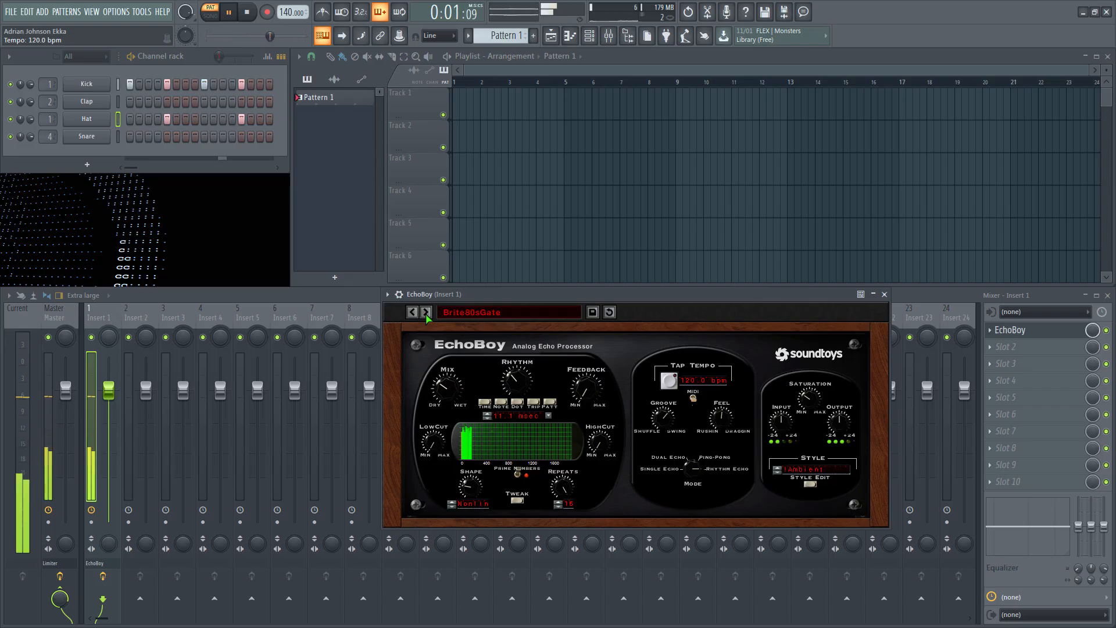
click(425, 312)
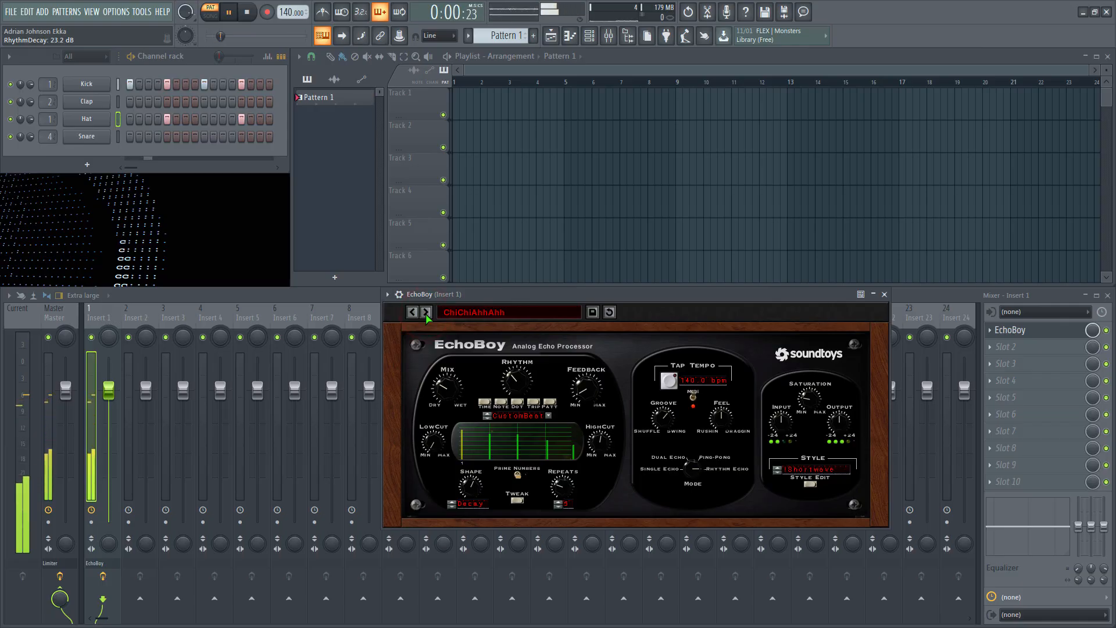
click(425, 312)
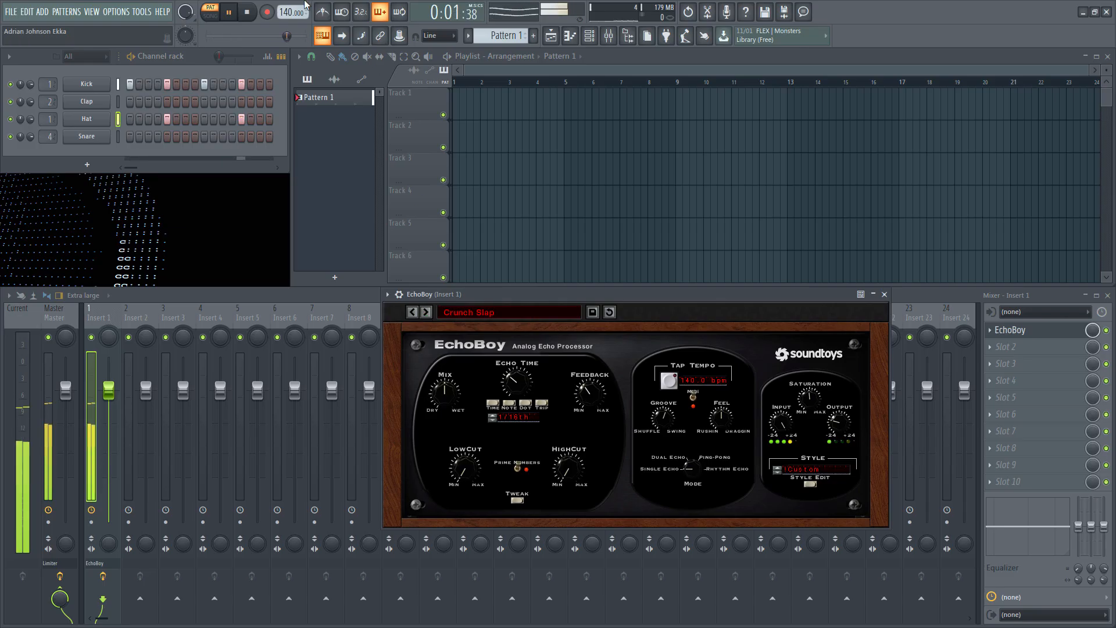
click(246, 12)
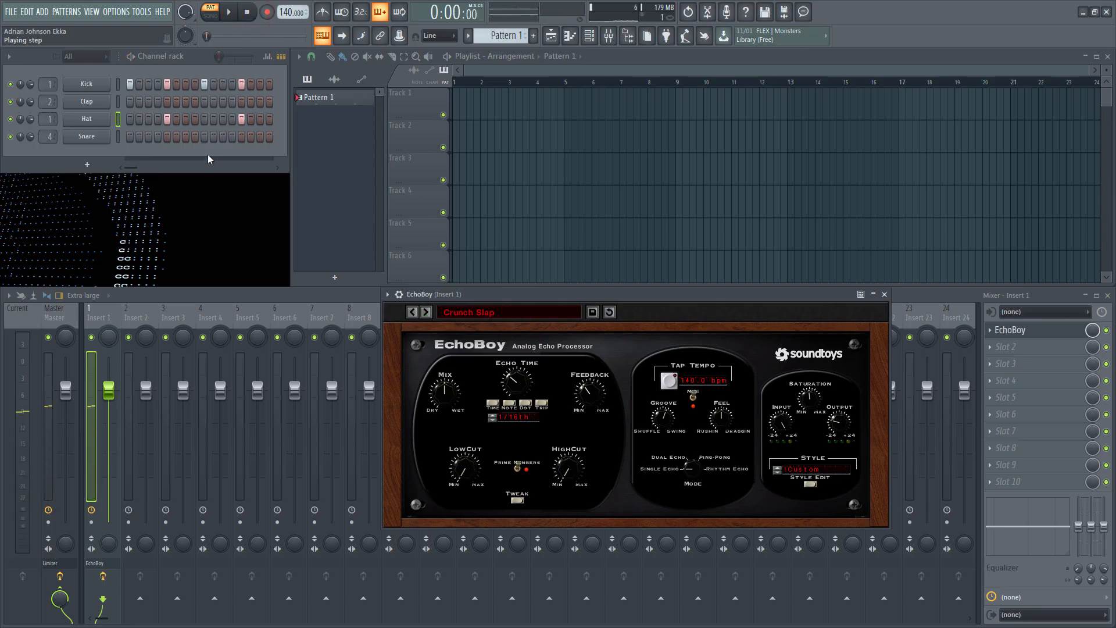
Clear the Hat hits on steps 5 and 13 and replace EchoBoy on Insert 1 with Fruity Delay Bank.
right_click(167, 119)
right_click(241, 119)
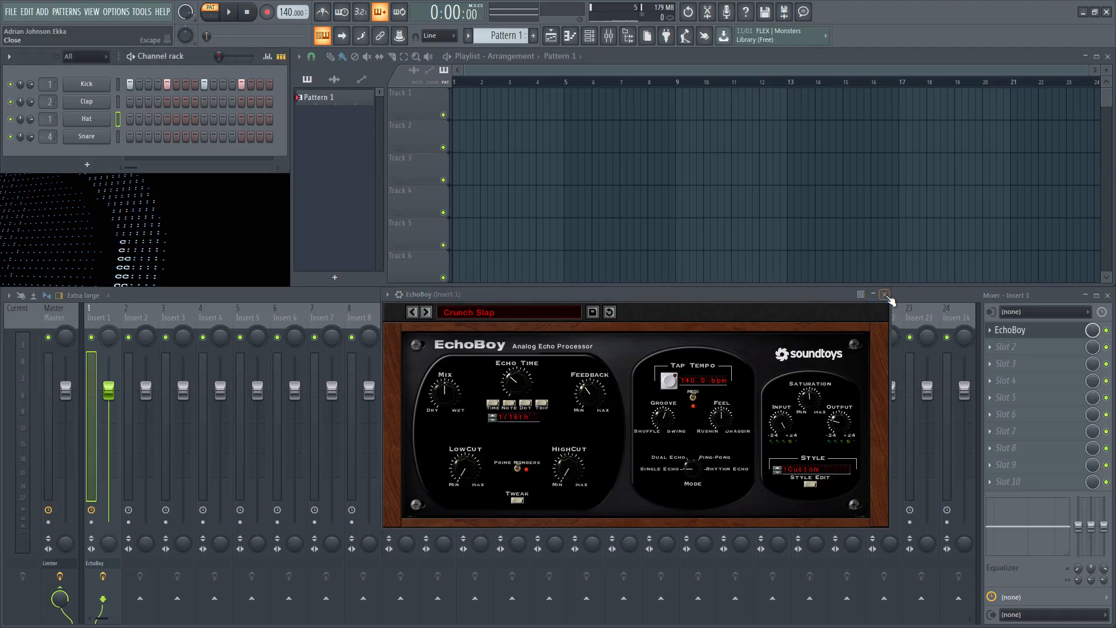
click(884, 294)
click(989, 330)
mouse_move(1001, 347)
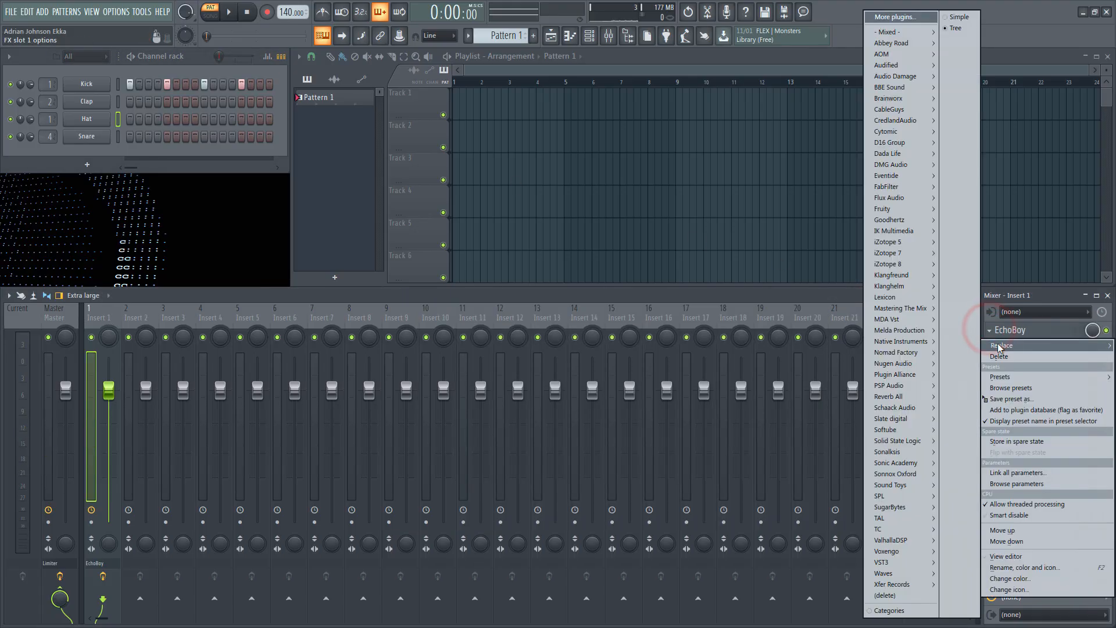
mouse_move(907, 210)
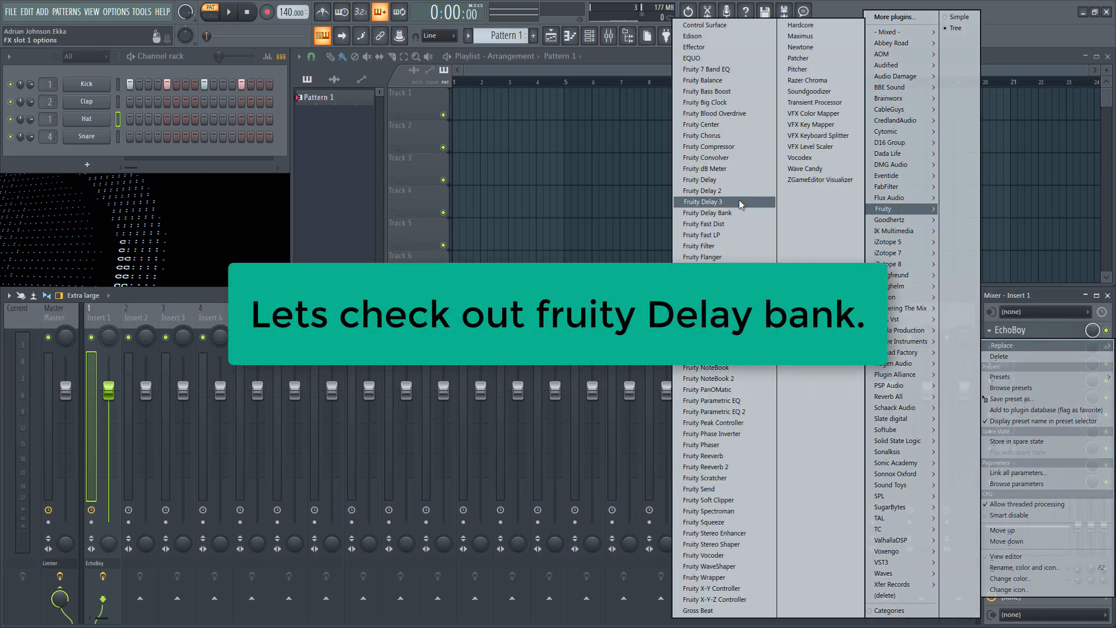
click(729, 213)
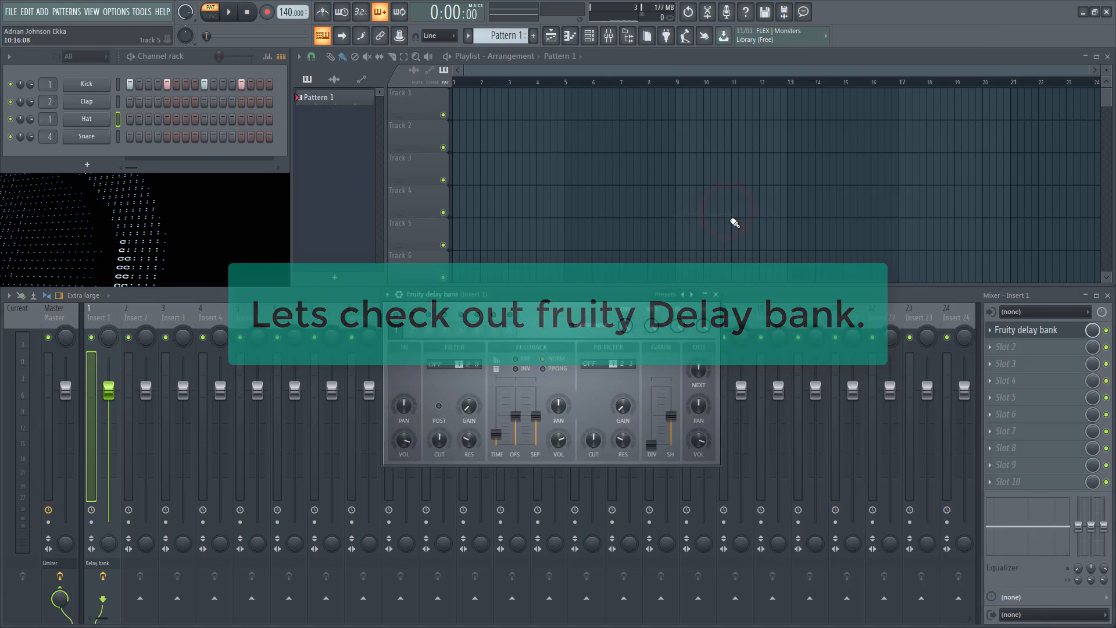
Play the kick pattern through Fruity Delay Bank with its default settings, restarting playback once.
click(230, 11)
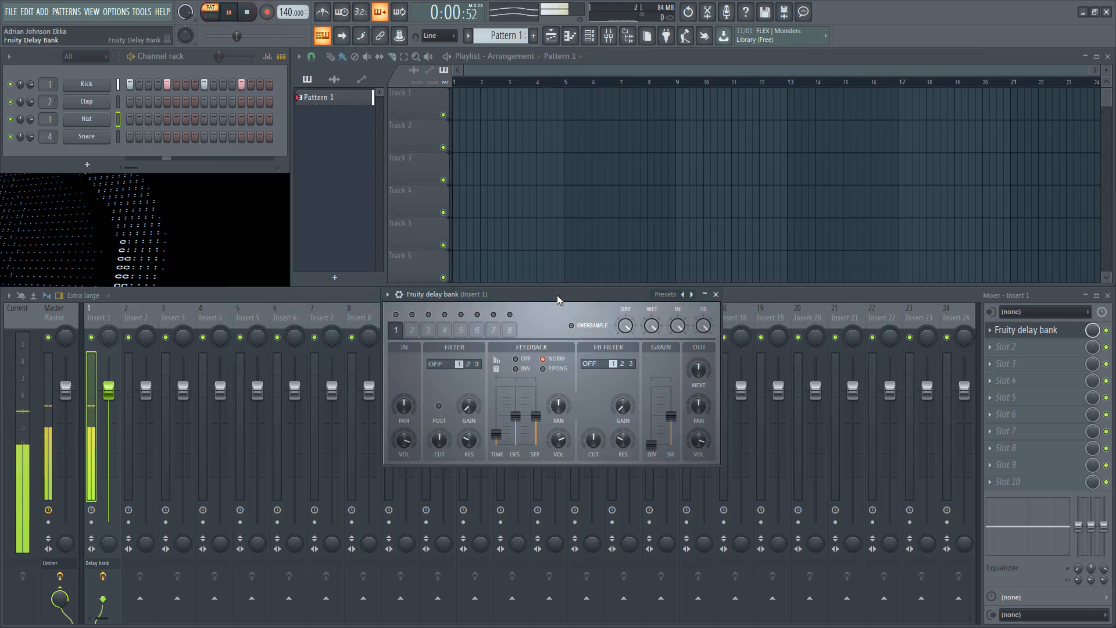
click(230, 12)
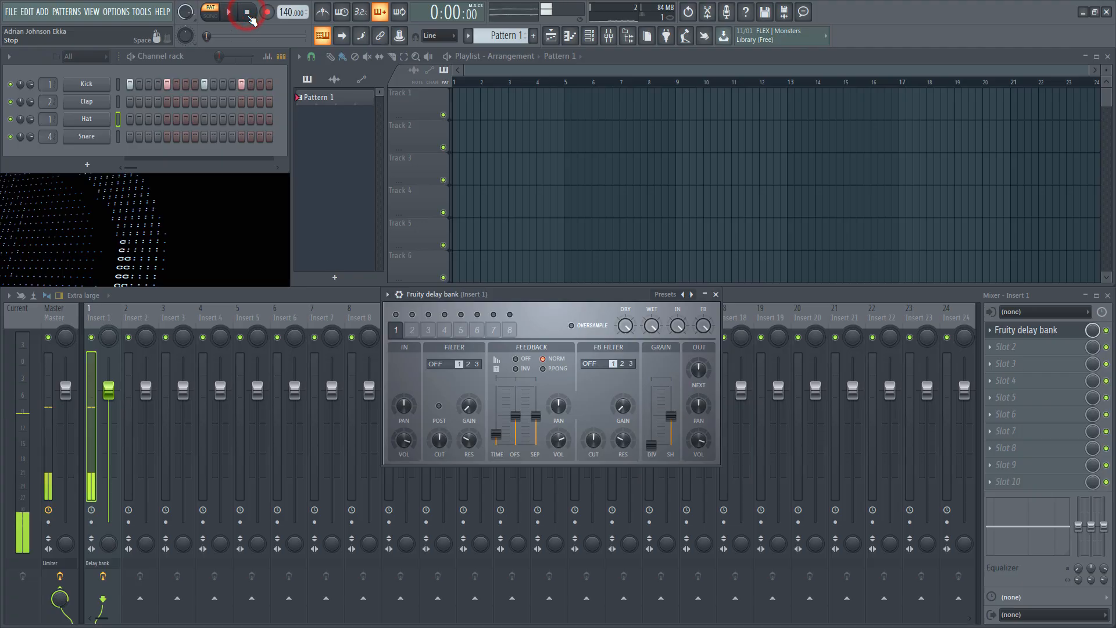
click(230, 12)
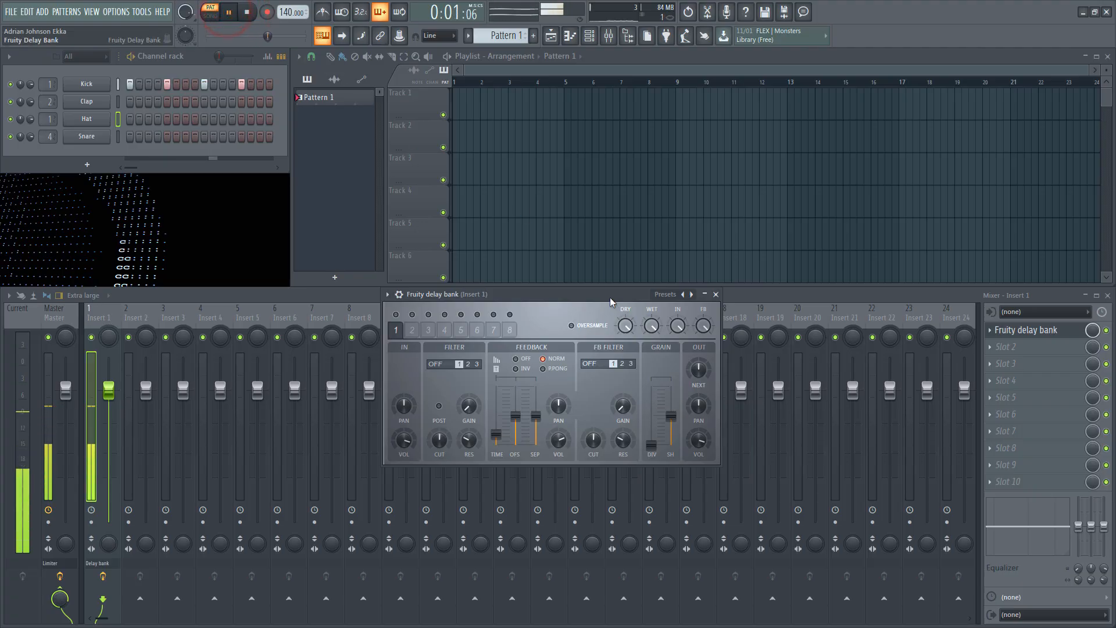
Audition Fruity Delay Bank's 3 echoes, 6 voice choir, Alternate, Alternate 2 and Big res presets on the kick.
click(692, 294)
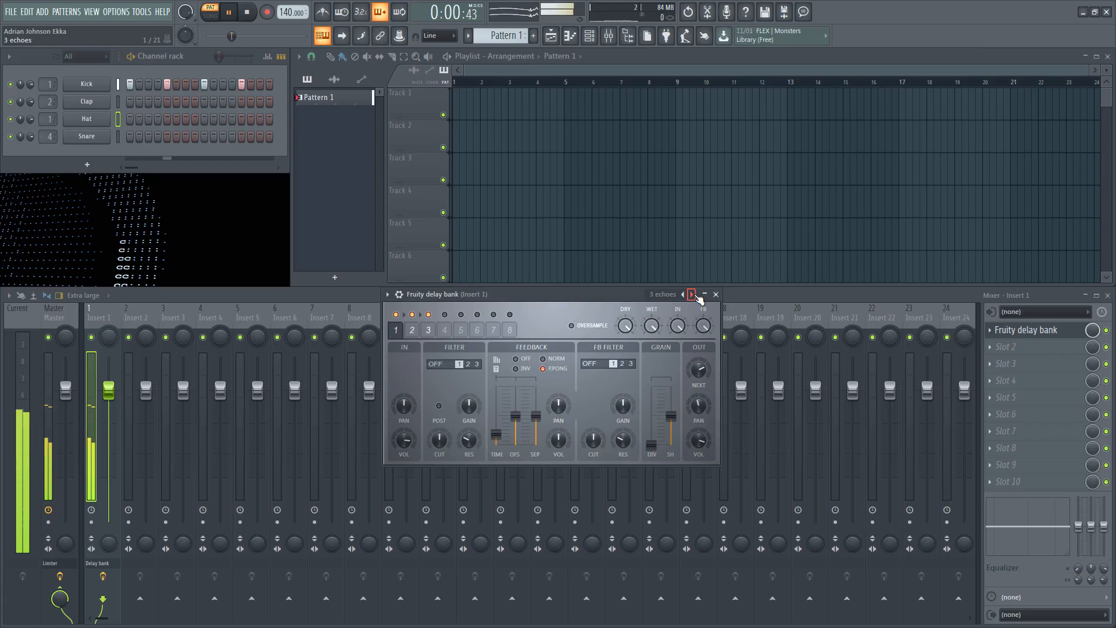
click(691, 294)
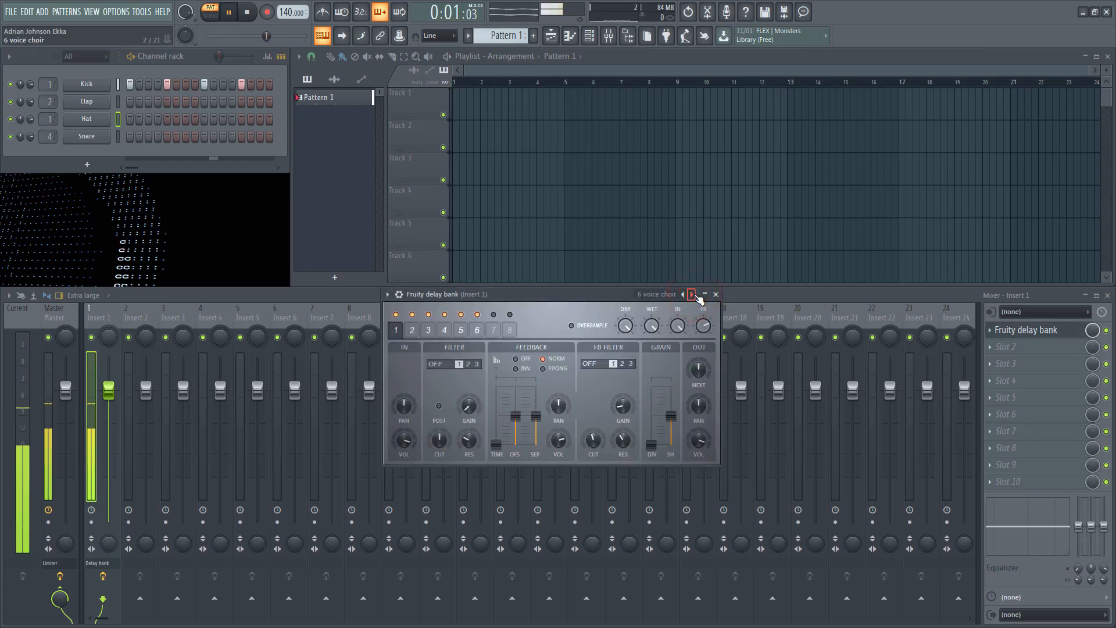
click(691, 294)
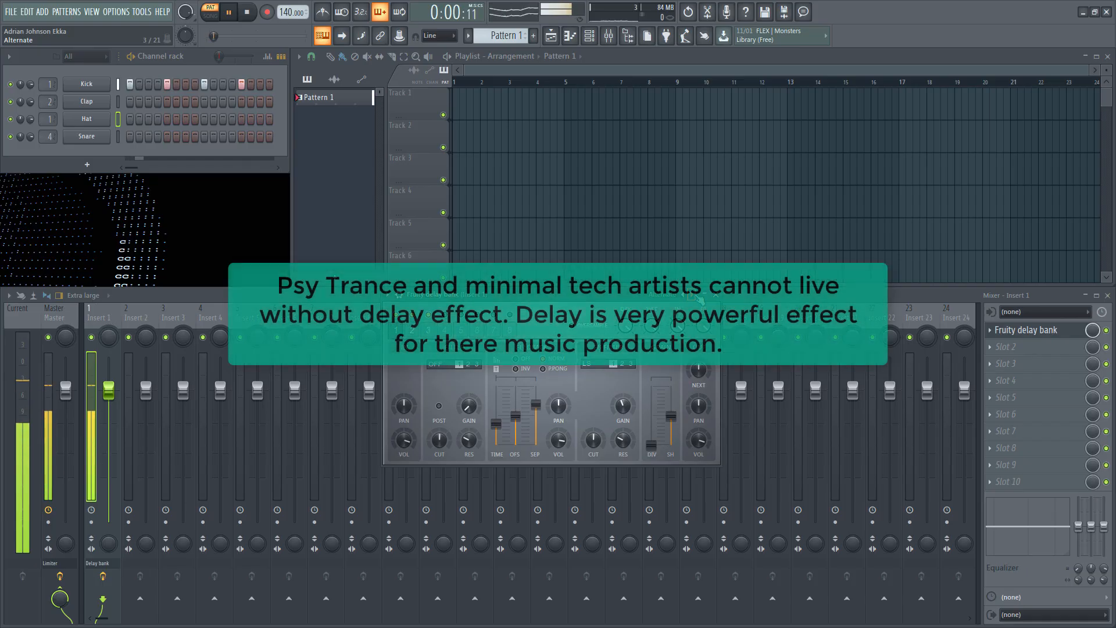
click(691, 294)
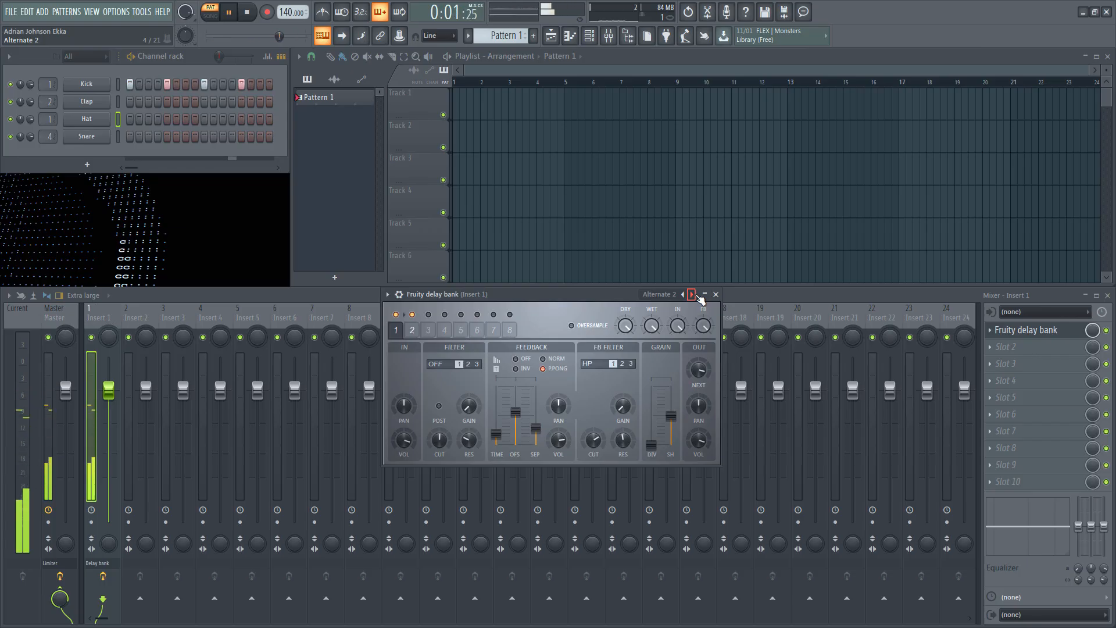
click(695, 295)
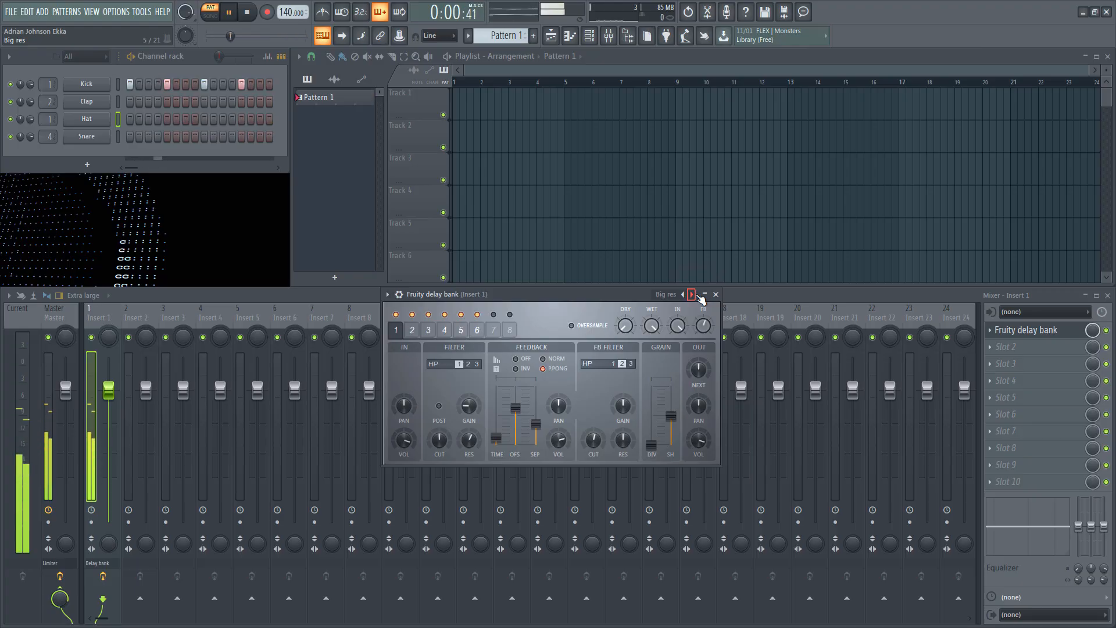
Audition Fruity Delay Bank's Brighter echoes, Classic 3 steps, Classic ping pong, Clearer echoes, Crowded and Default presets, and stop playback.
click(697, 296)
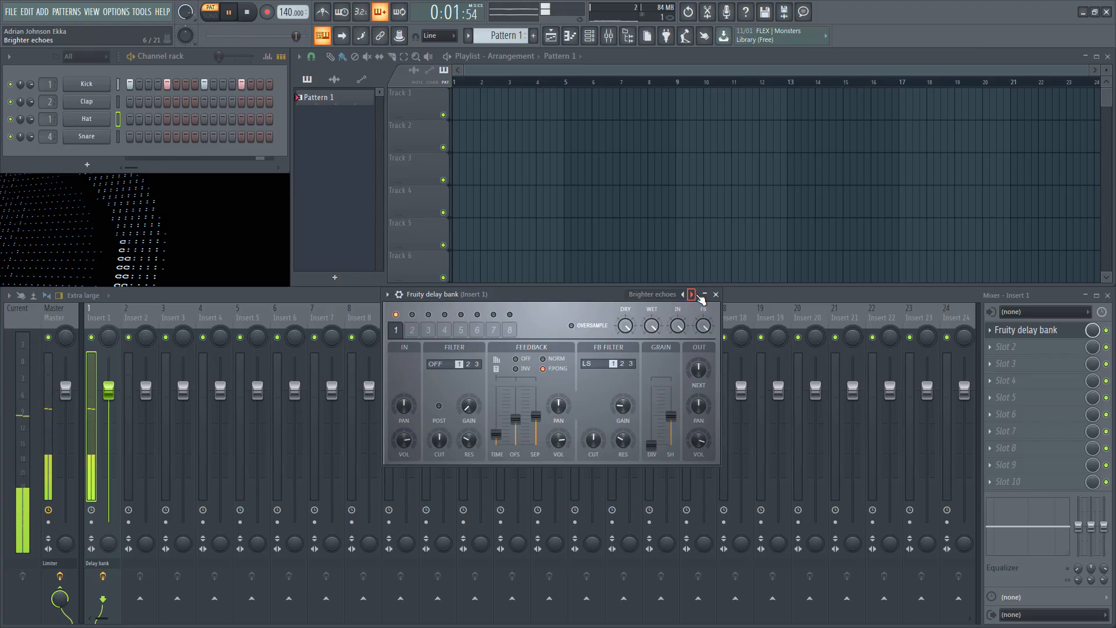
click(698, 295)
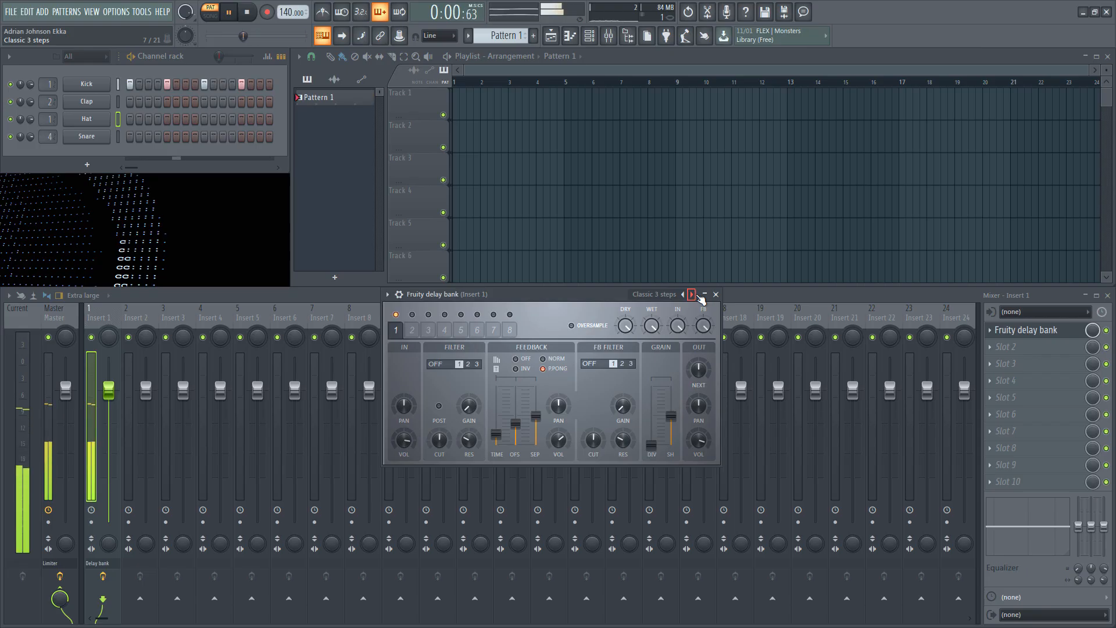
click(697, 295)
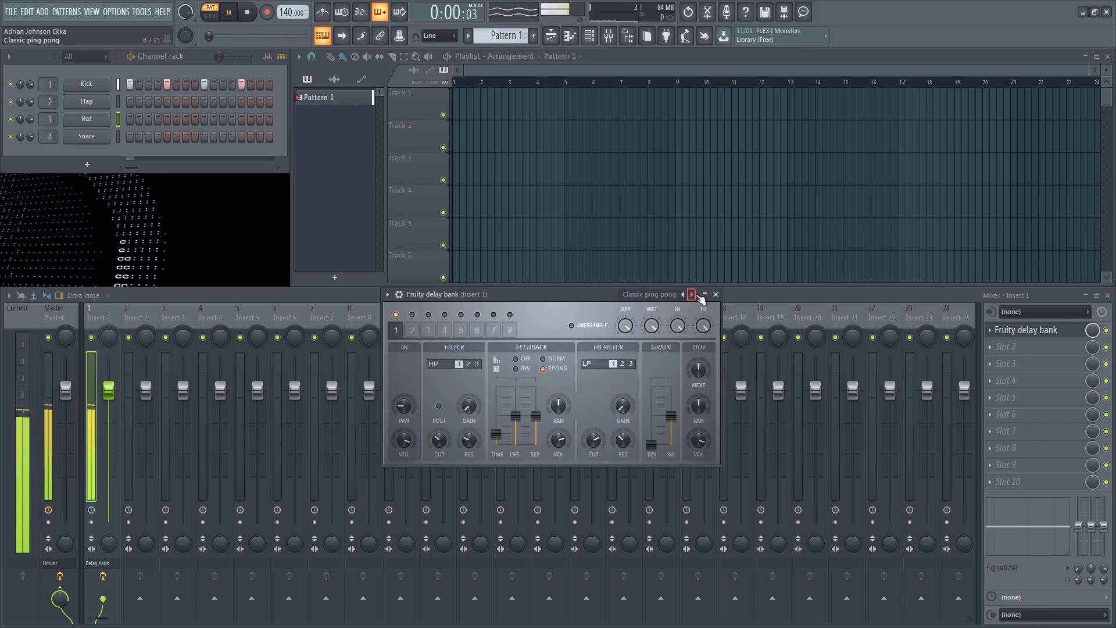
click(698, 295)
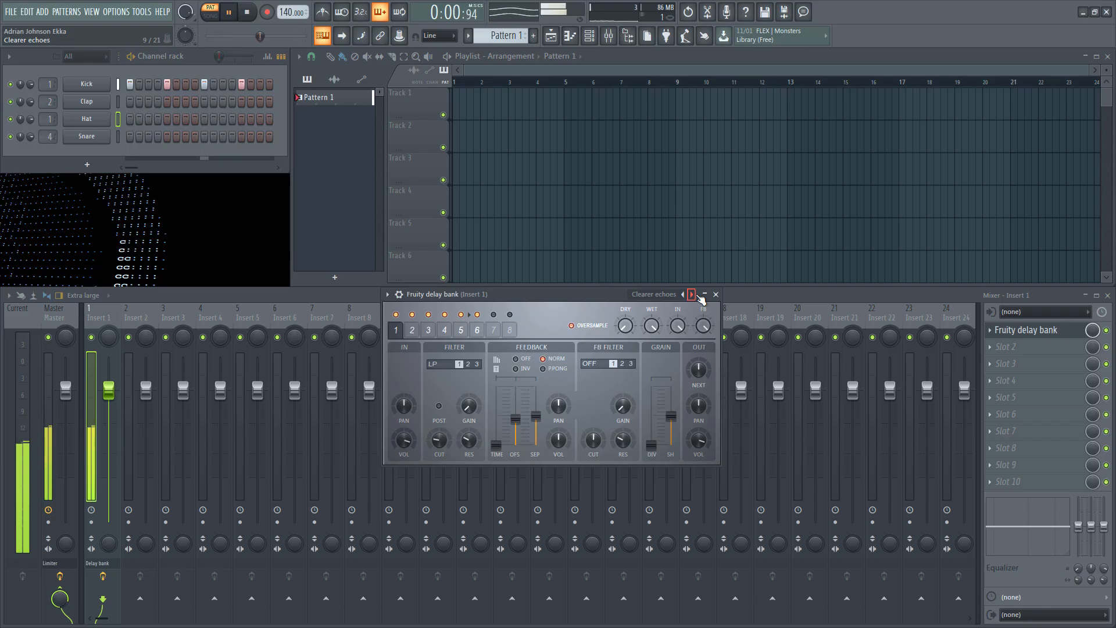
click(697, 295)
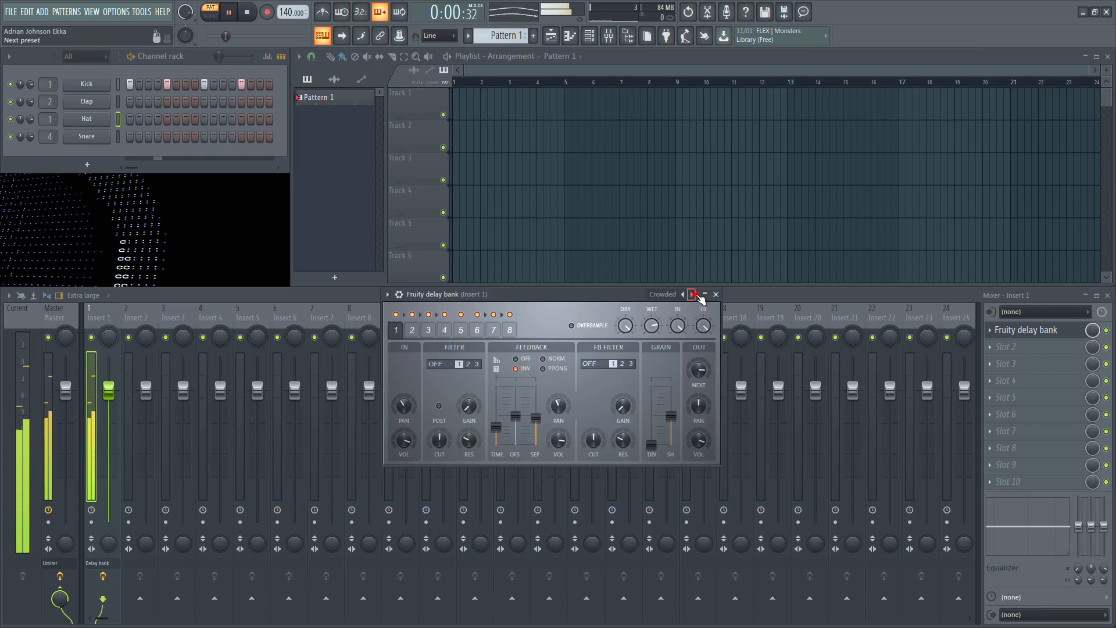
click(697, 295)
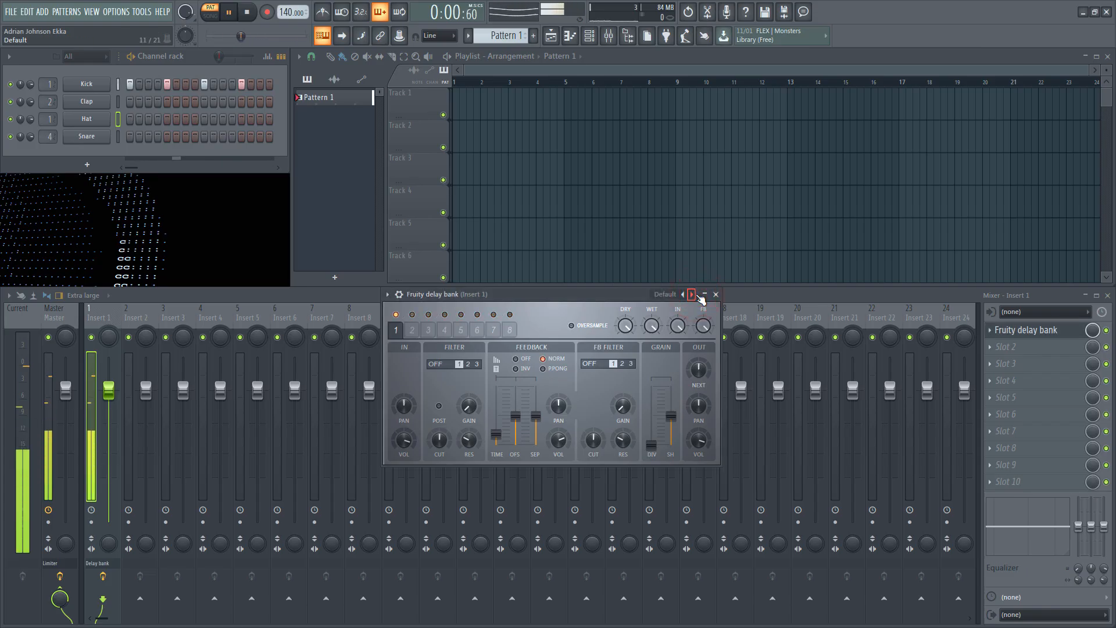
click(248, 13)
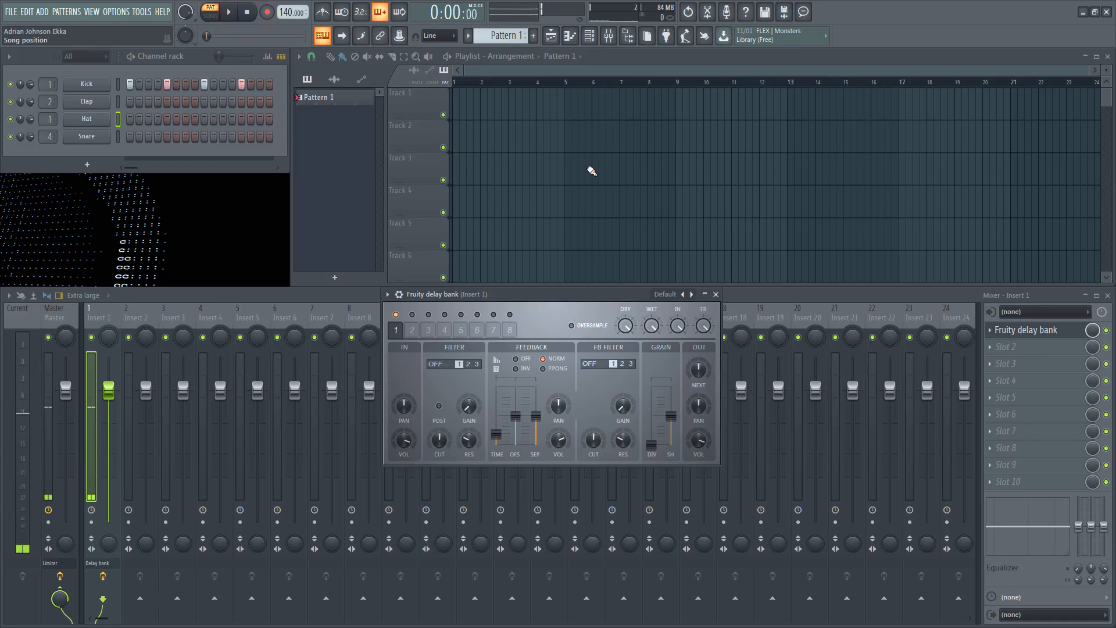
Replace Fruity Delay Bank on Insert 1 with BIONIC SUPA DELAY - ED 1_0 and move its window up into full view.
click(715, 294)
click(989, 331)
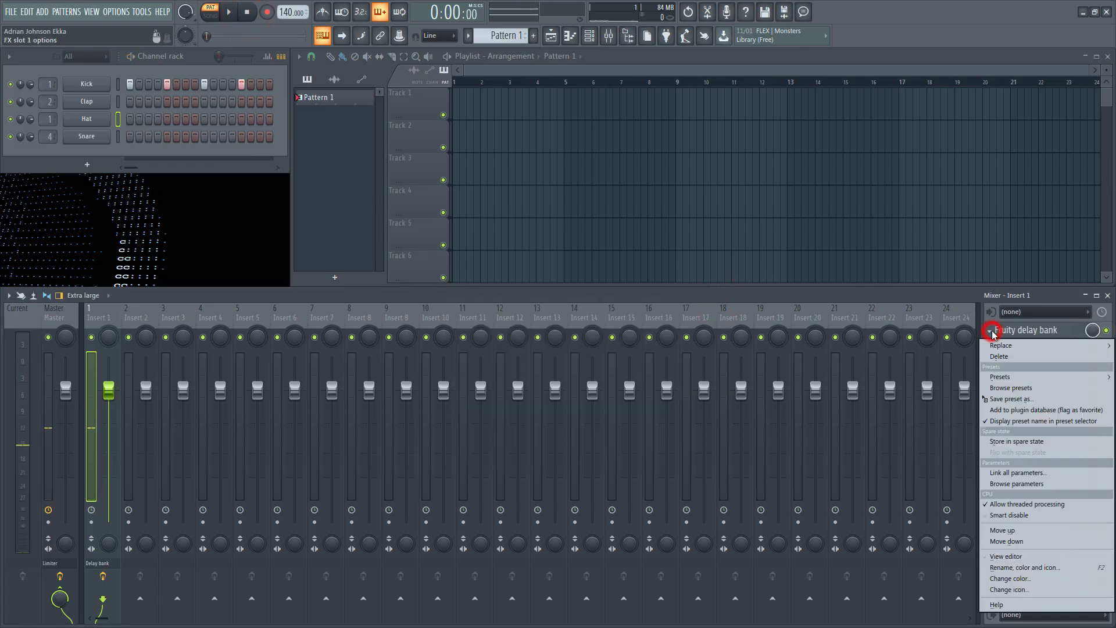
click(998, 357)
click(988, 330)
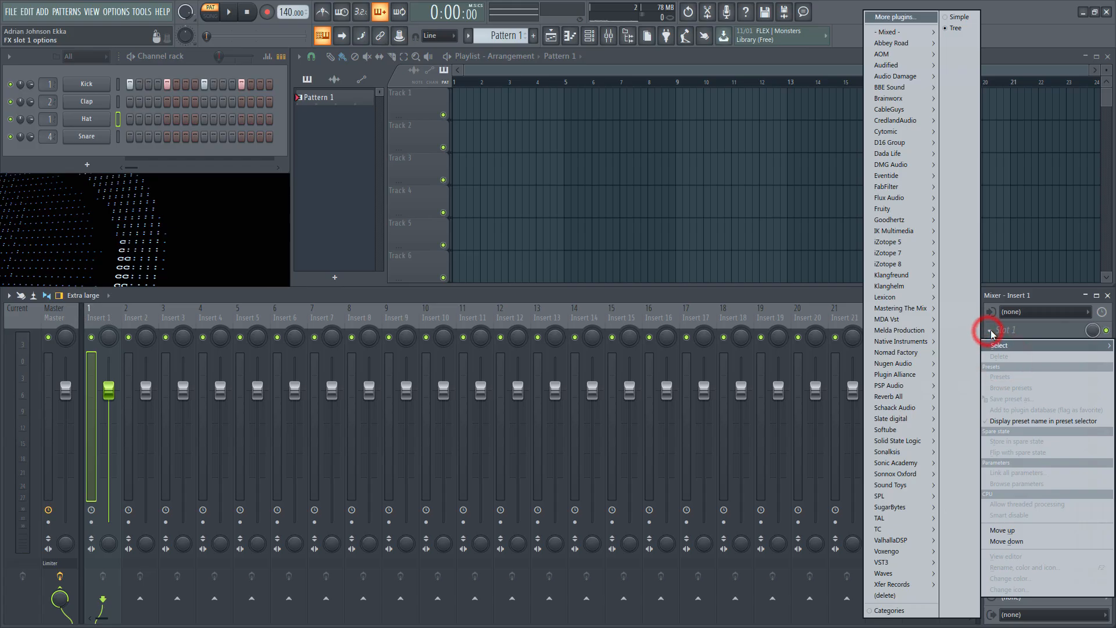
mouse_move(901, 35)
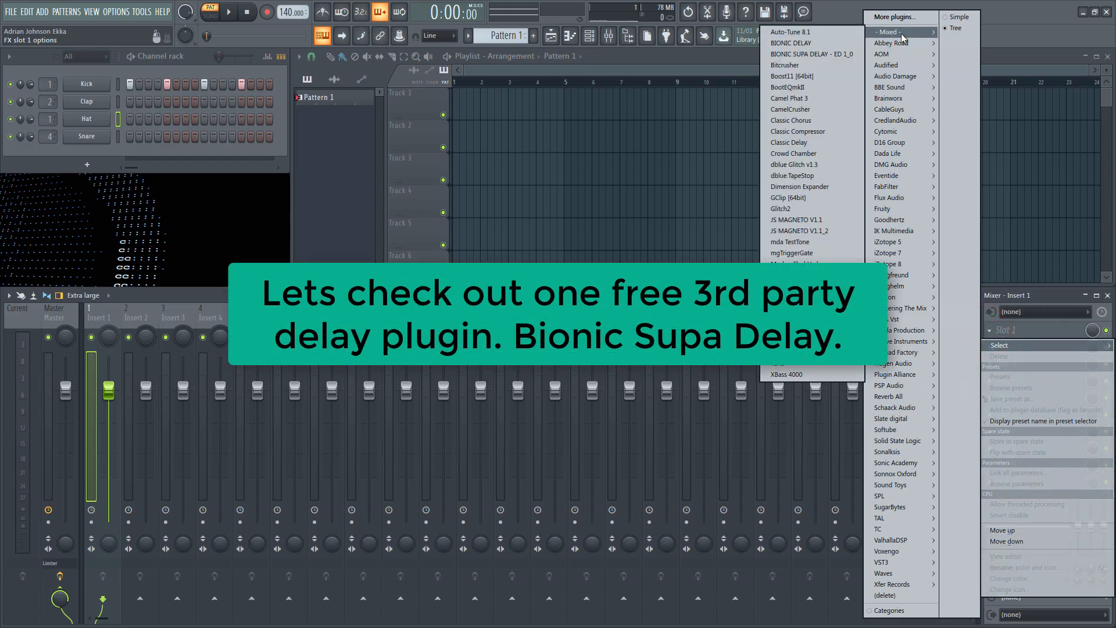
click(825, 54)
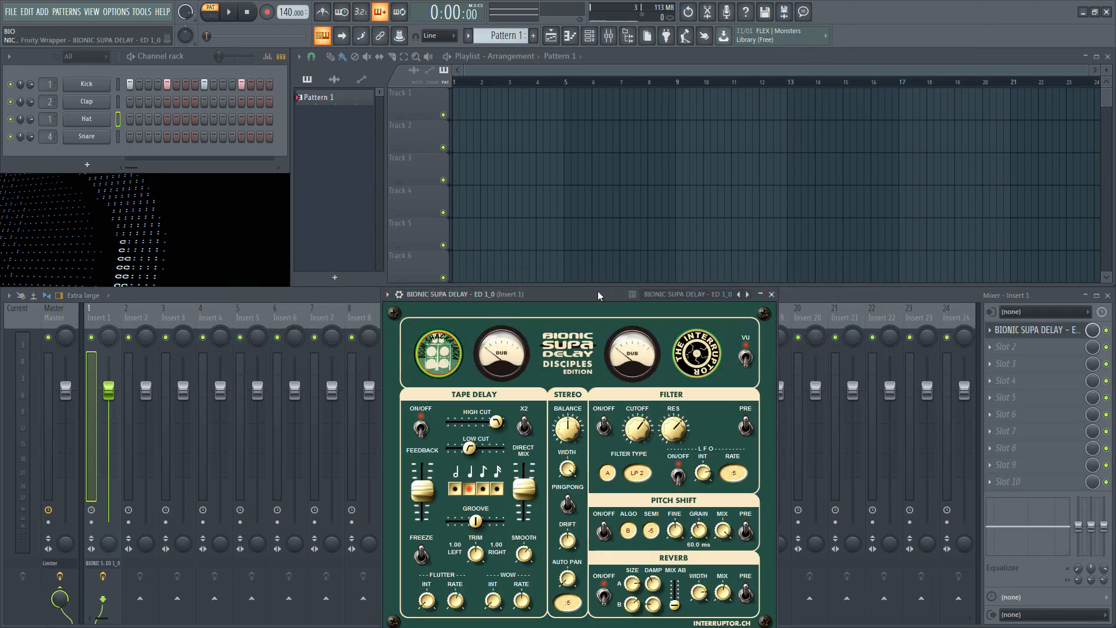
drag(598, 292, 591, 157)
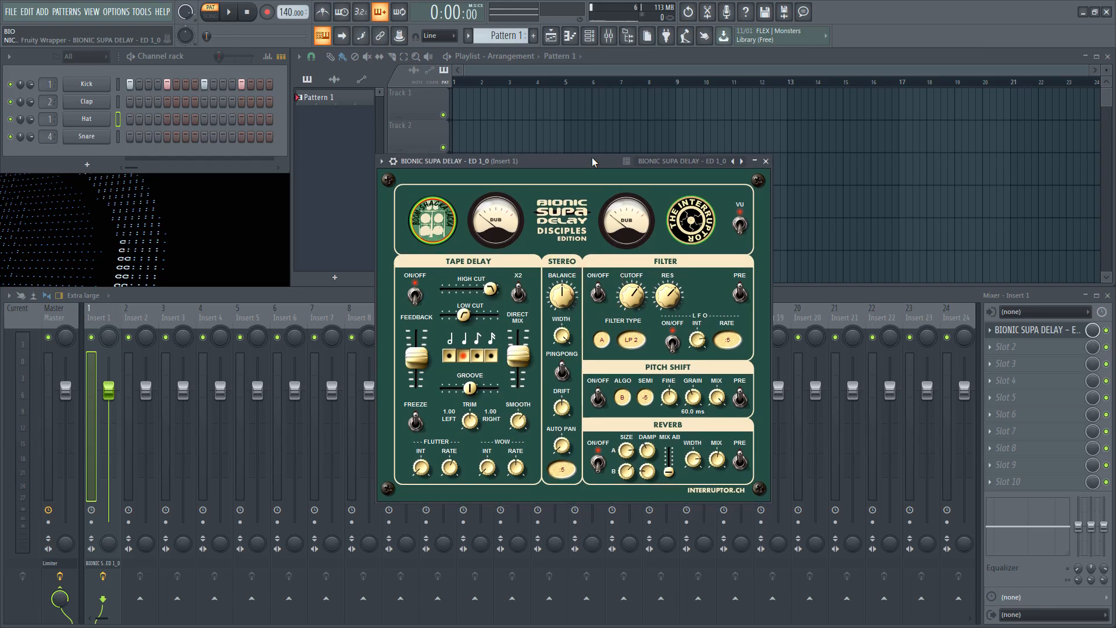
Play the kick pattern with the plugin's reverb off, compare the eighth-note and sixteenth-note delay times, and stop playback.
click(231, 13)
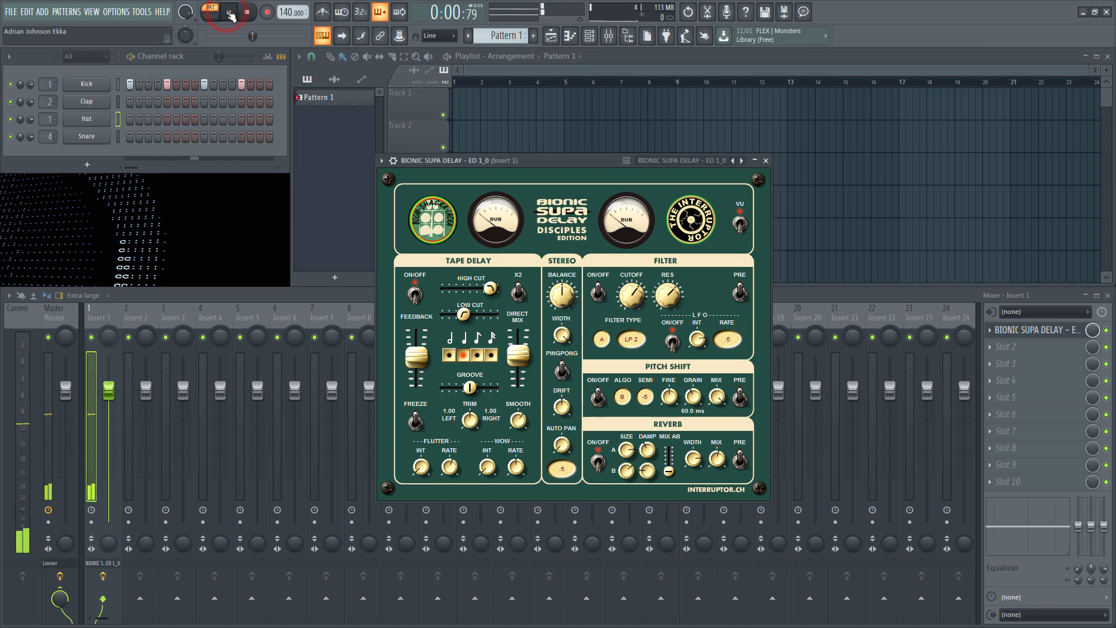
click(597, 461)
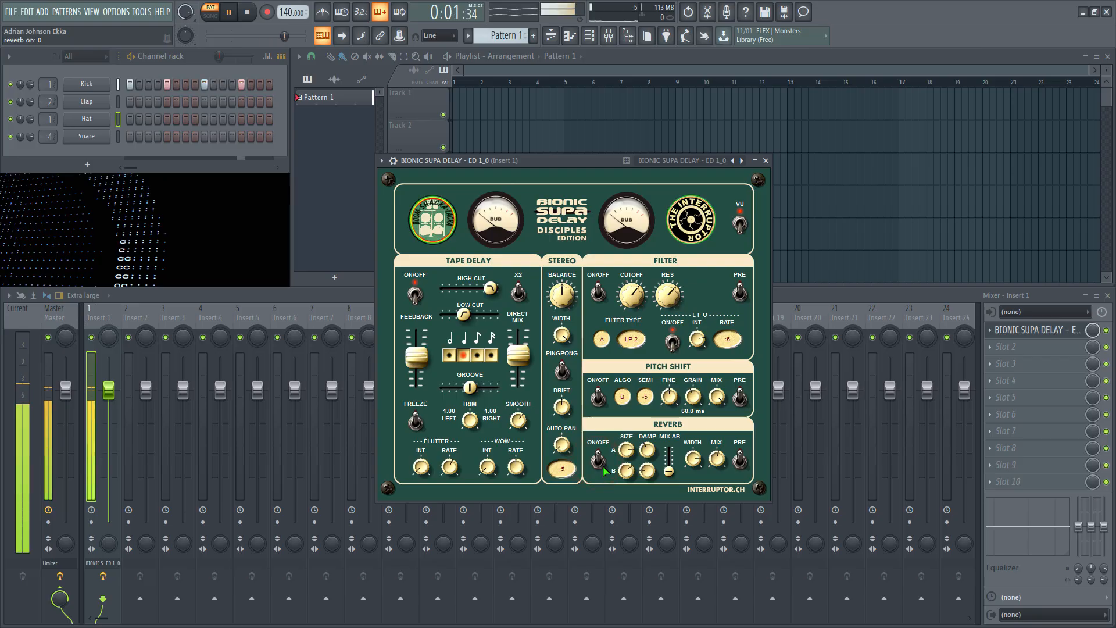
click(478, 355)
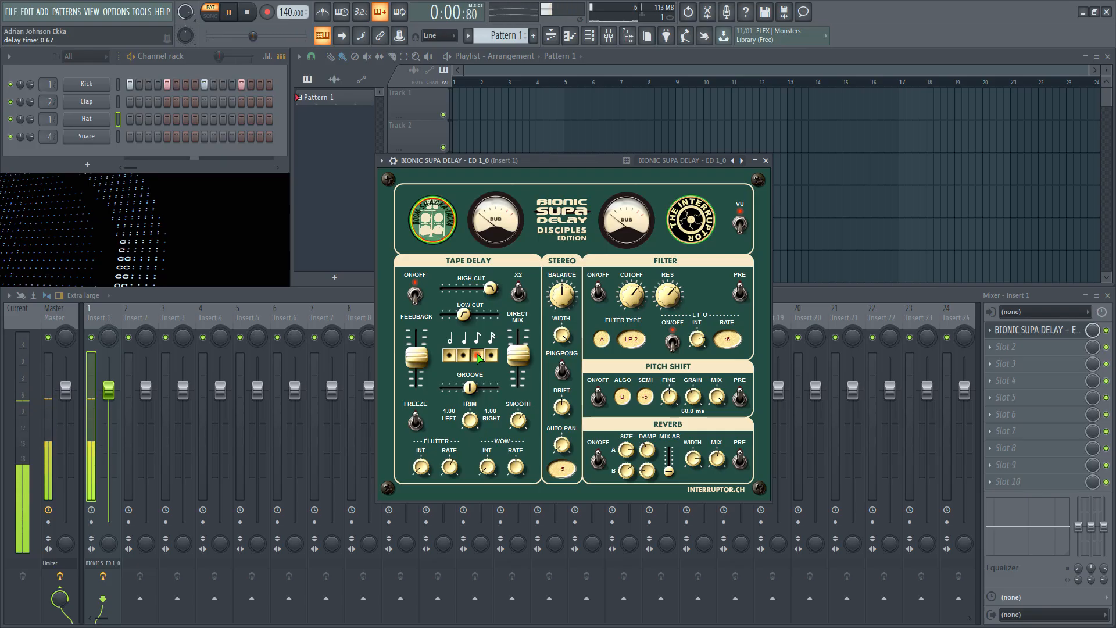
click(491, 355)
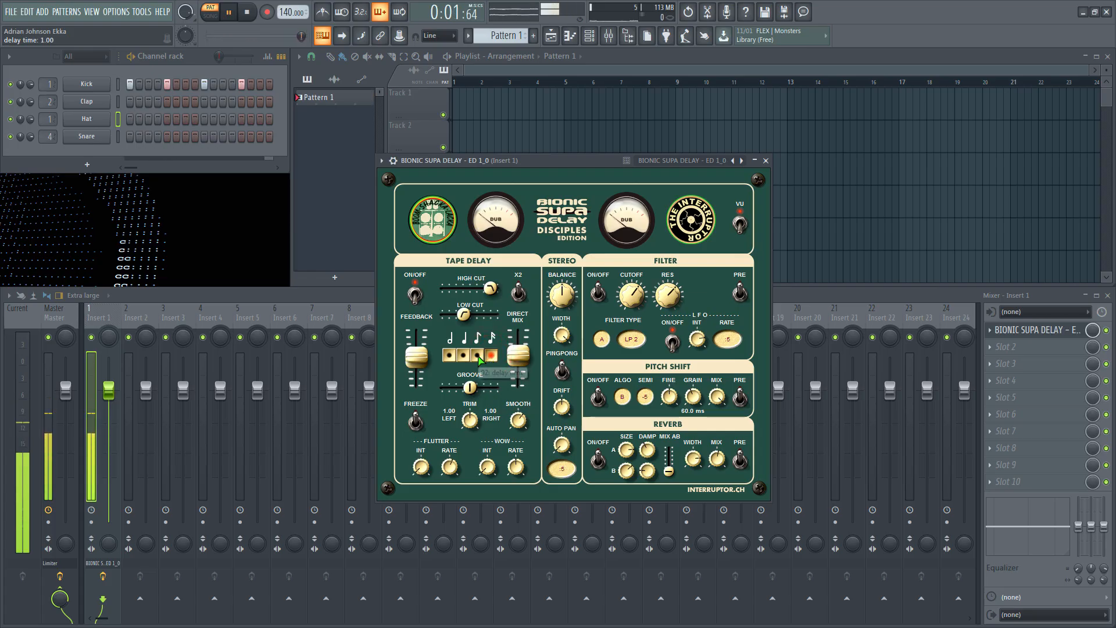
click(477, 356)
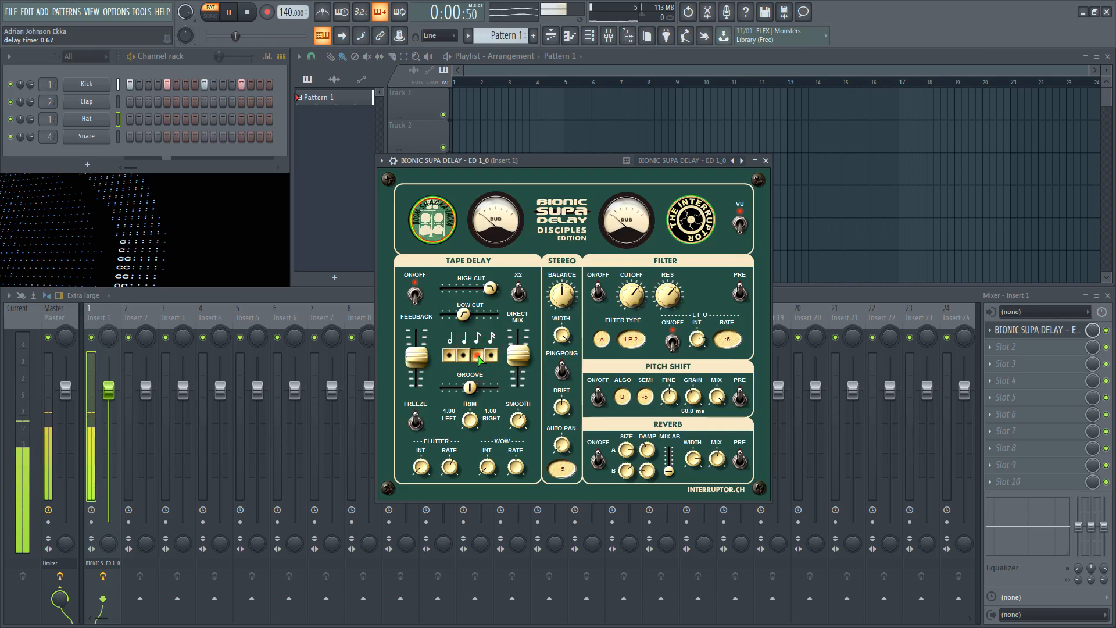
click(247, 12)
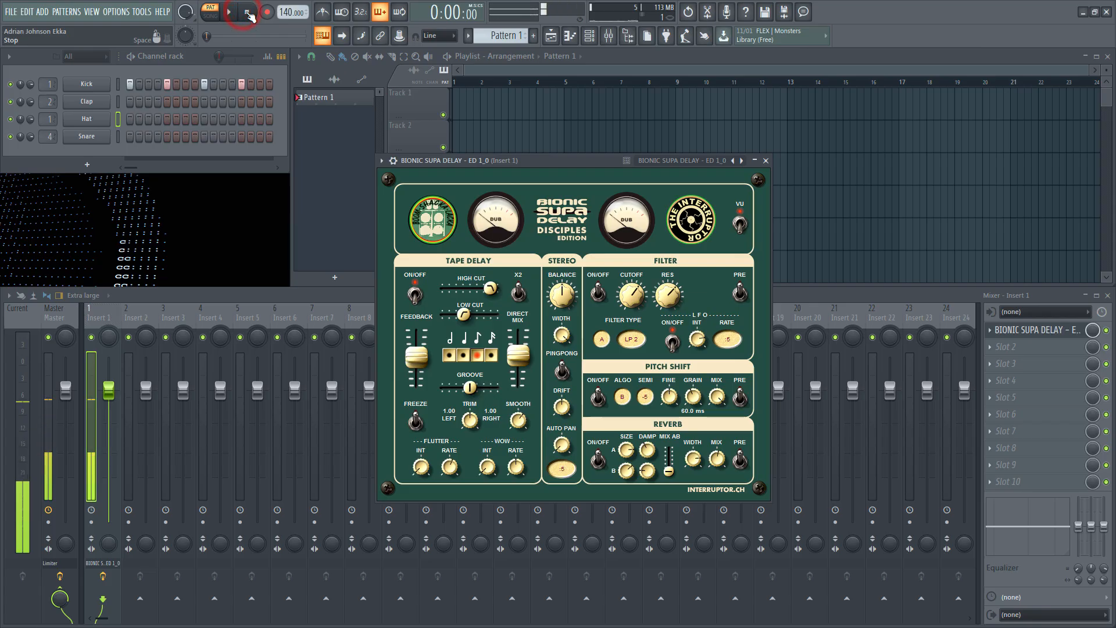
Restart the pattern and set the tape delay to sixteenth notes, with high cut at 10.00 and feedback at 55.5.
click(230, 13)
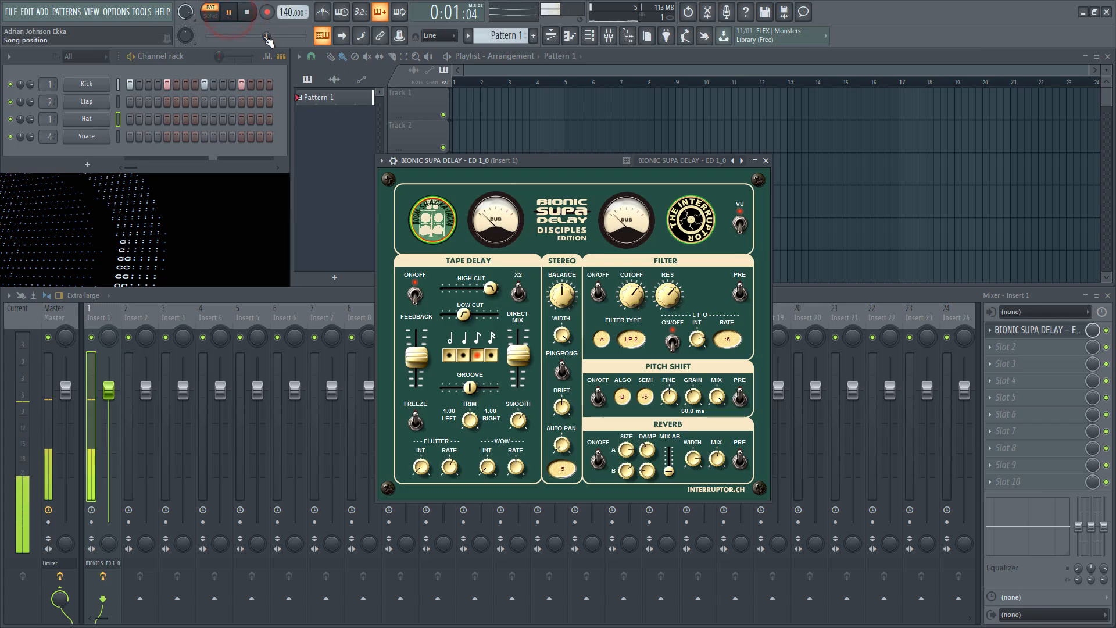
click(492, 355)
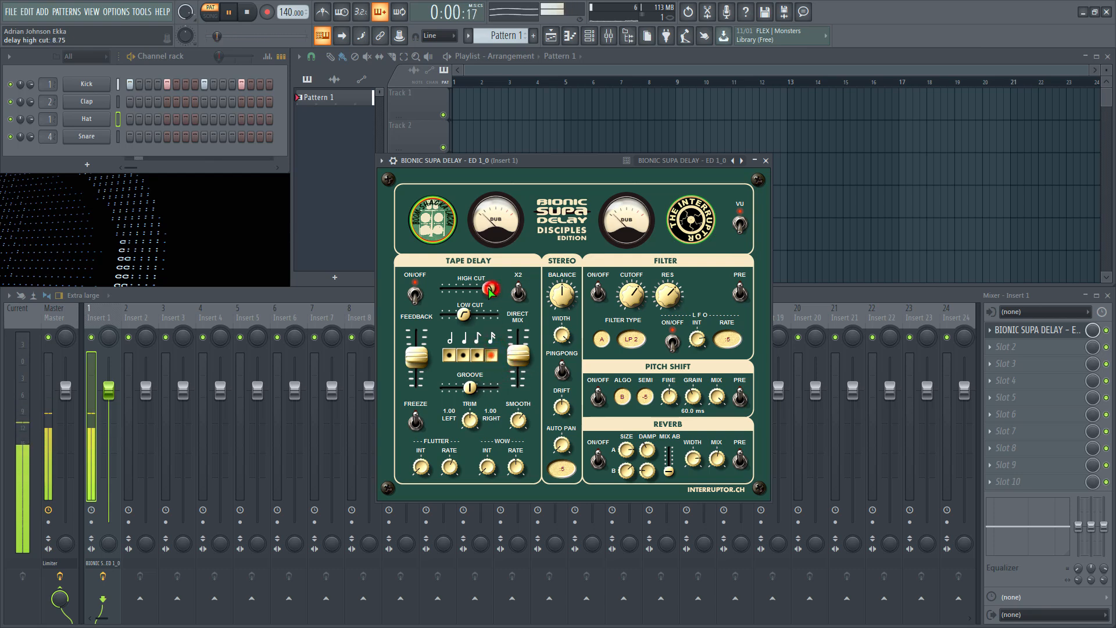
mouse_move(491, 288)
mouse_down()
mouse_move(383, 297)
mouse_move(504, 295)
mouse_up()
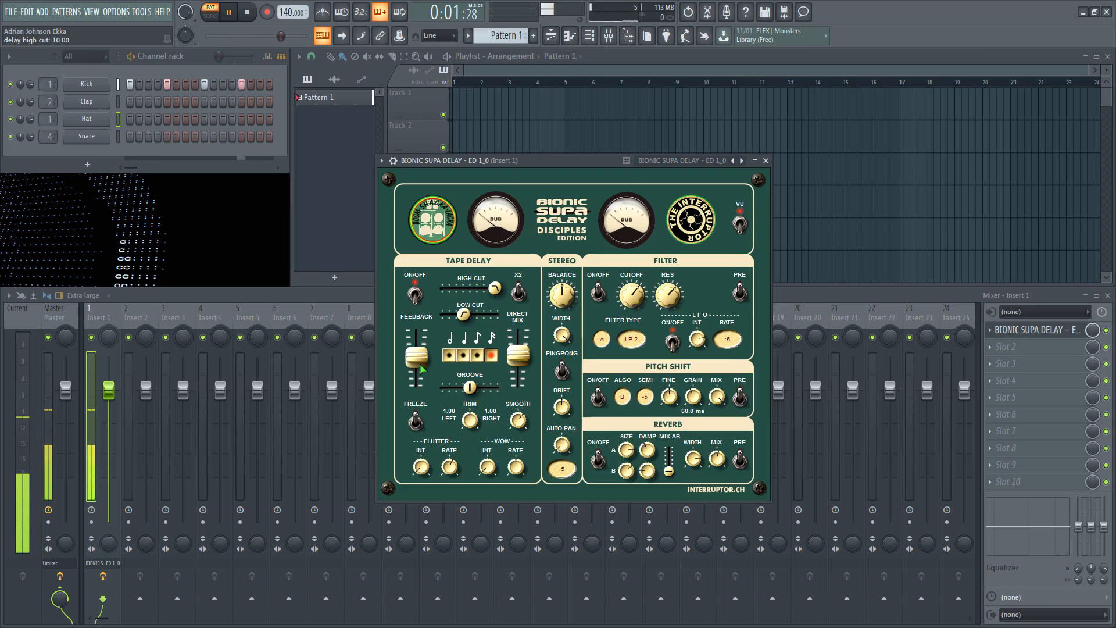
mouse_move(420, 364)
mouse_down()
mouse_move(430, 333)
mouse_move(422, 371)
mouse_move(424, 344)
mouse_move(423, 357)
mouse_up()
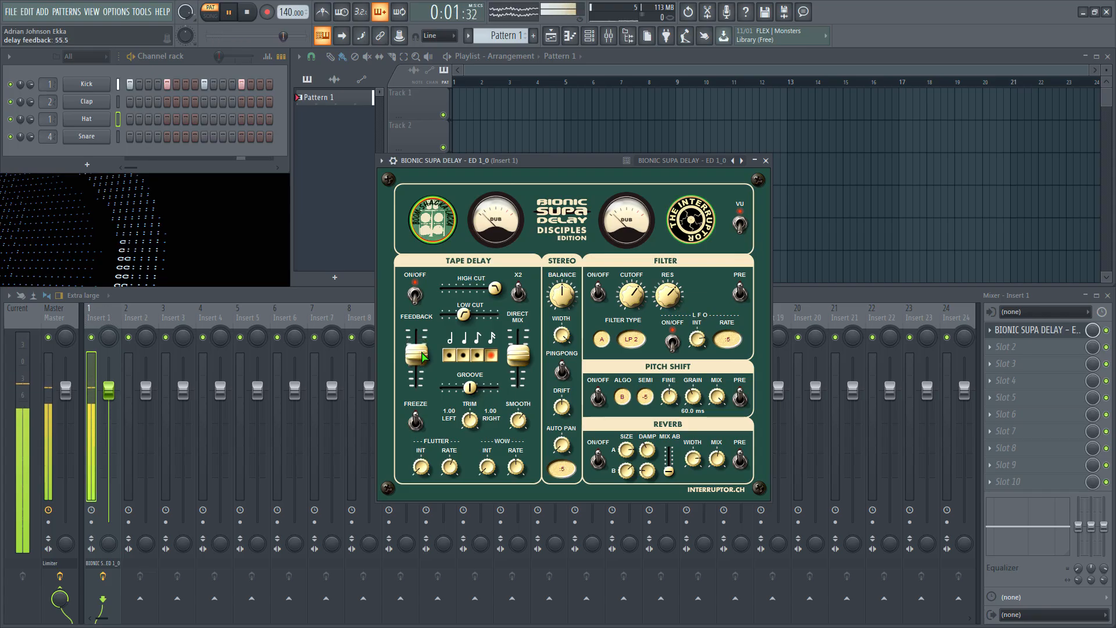
Turn on the filter, restart playback, set filter A's cutoff to 4.80, and turn the filter back off.
click(599, 294)
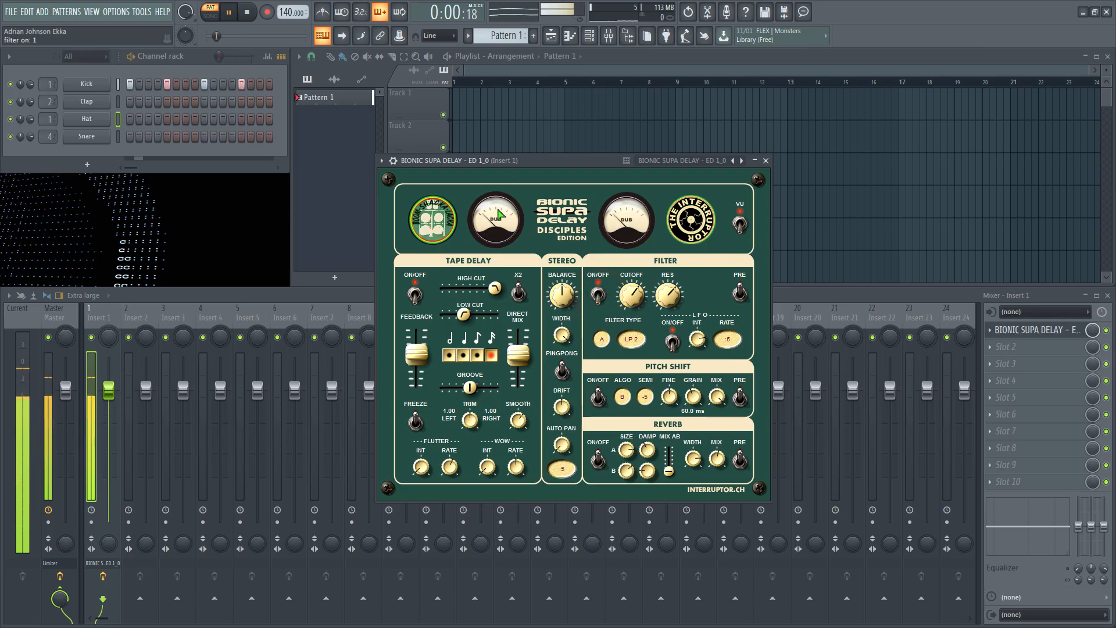
click(246, 13)
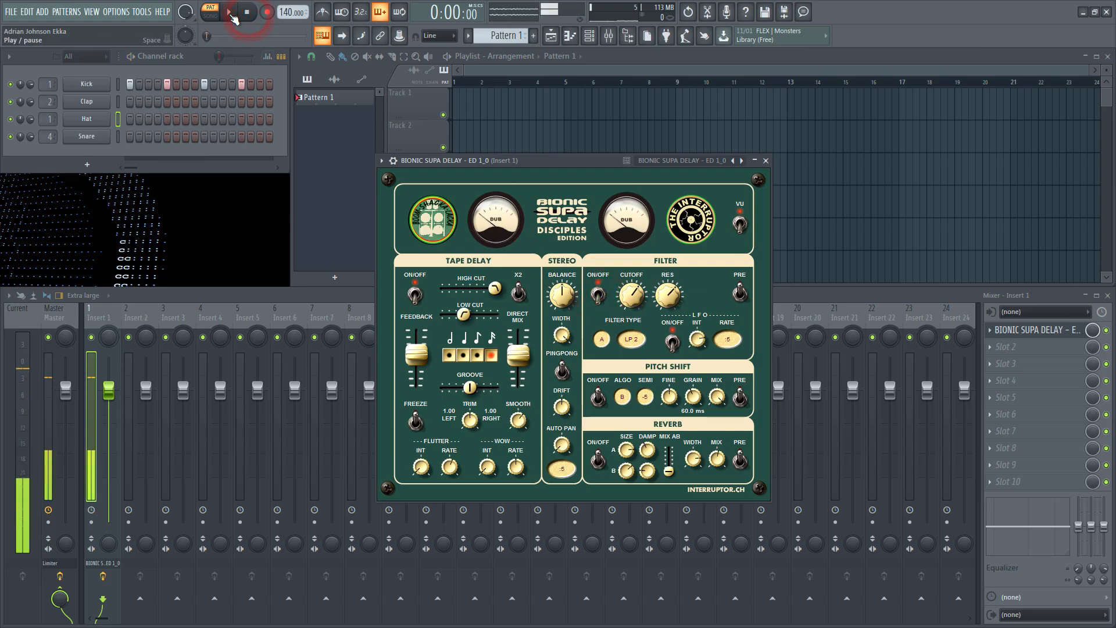
click(230, 13)
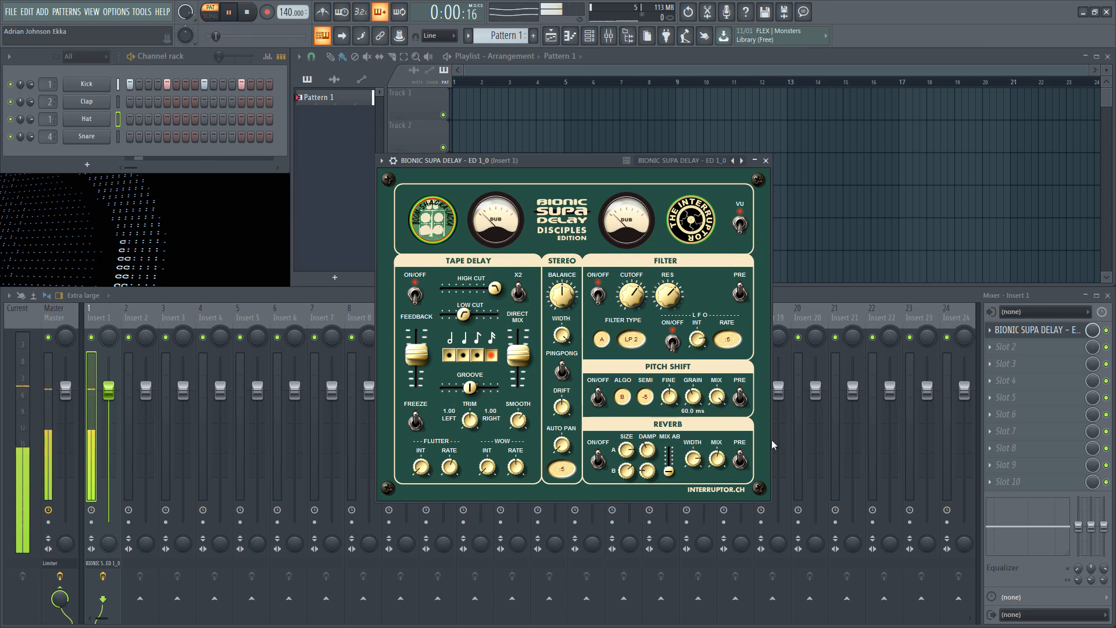
mouse_move(637, 298)
mouse_down()
mouse_move(634, 320)
mouse_move(634, 299)
mouse_up()
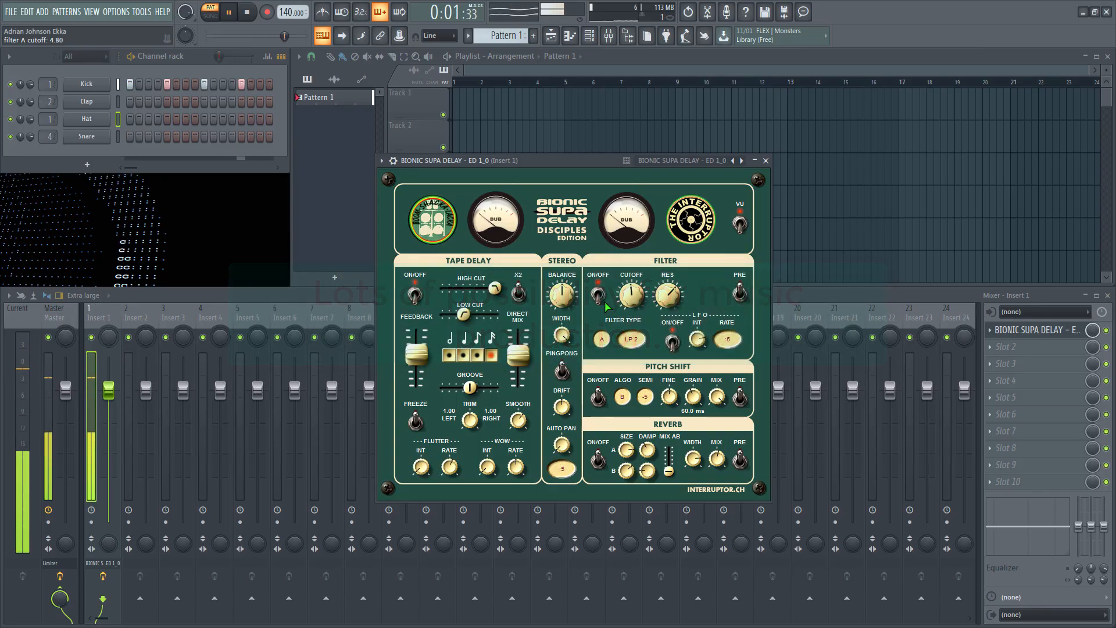
click(602, 291)
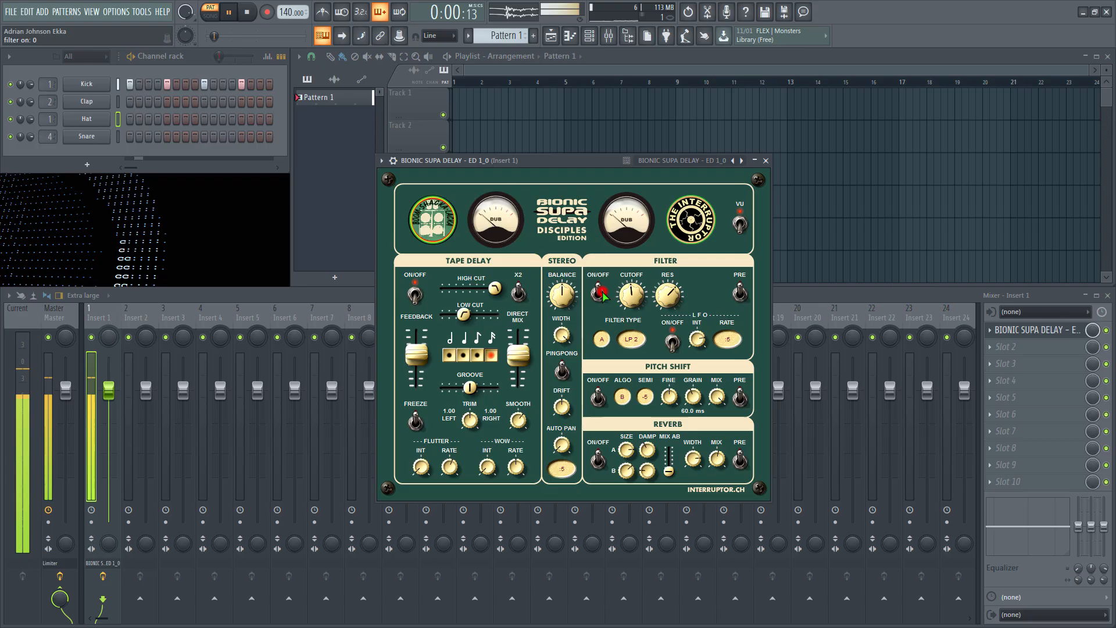
Turn on the reverb, try its pre switch while the pattern plays, and stop playback.
click(600, 463)
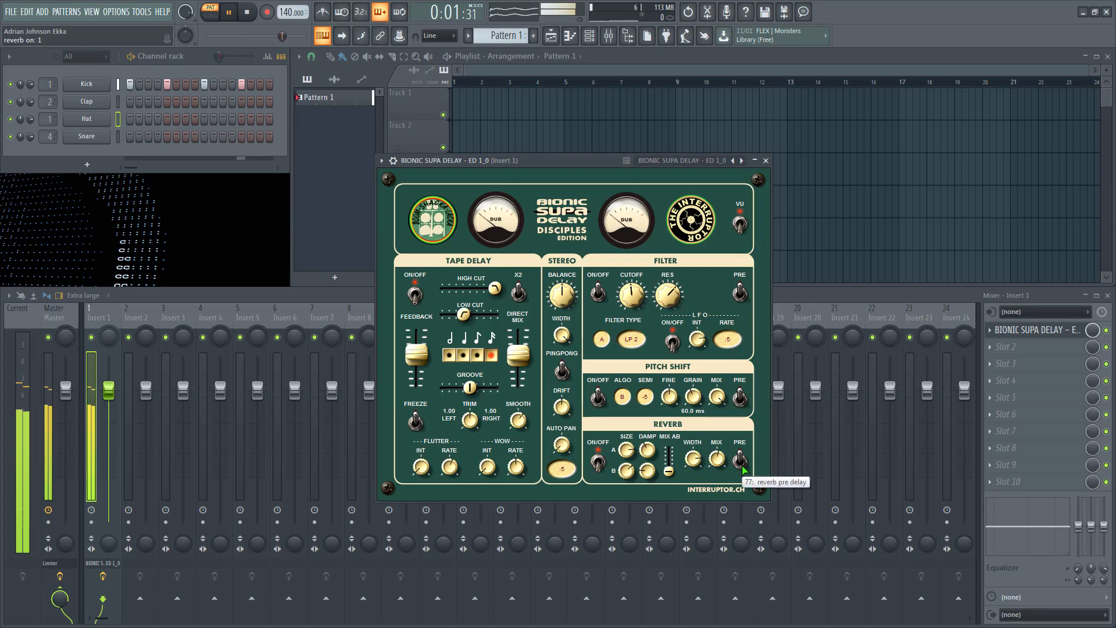
click(742, 466)
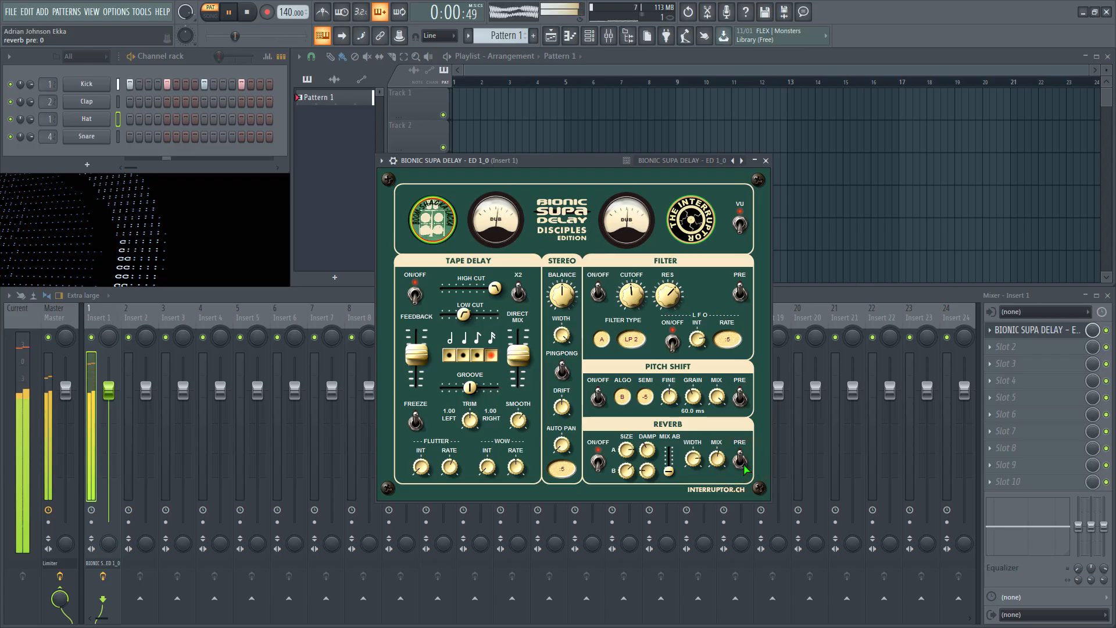
click(745, 468)
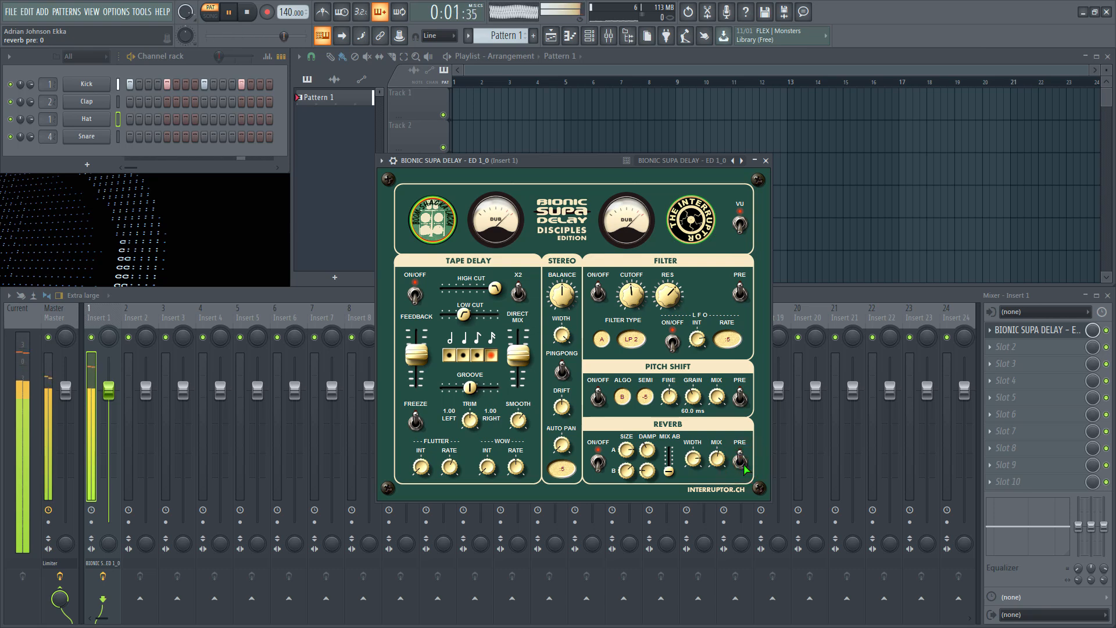
click(247, 12)
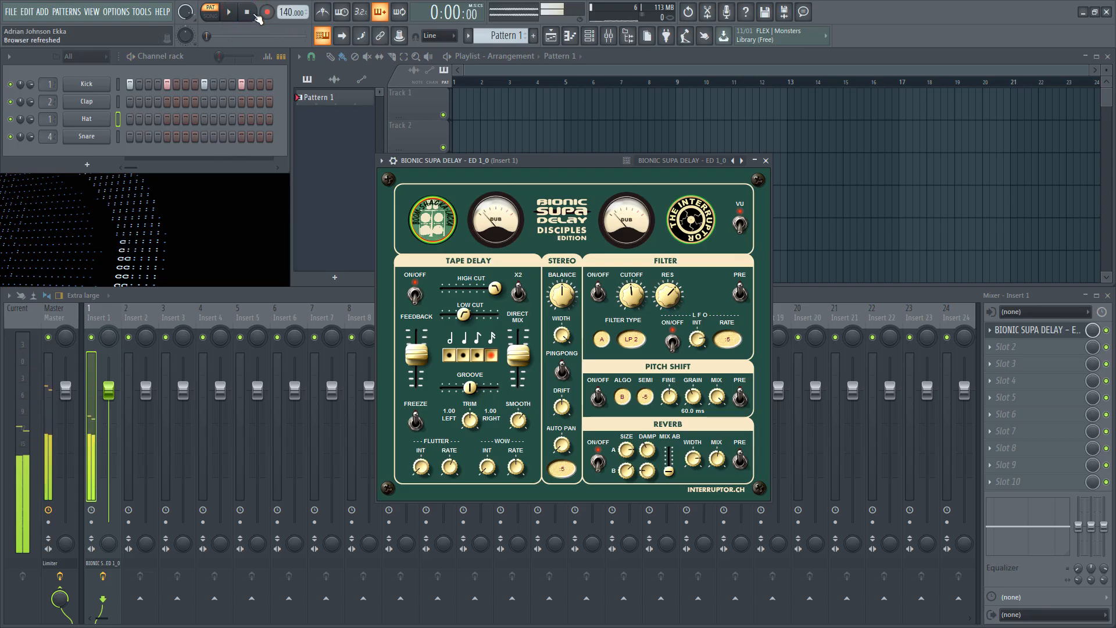